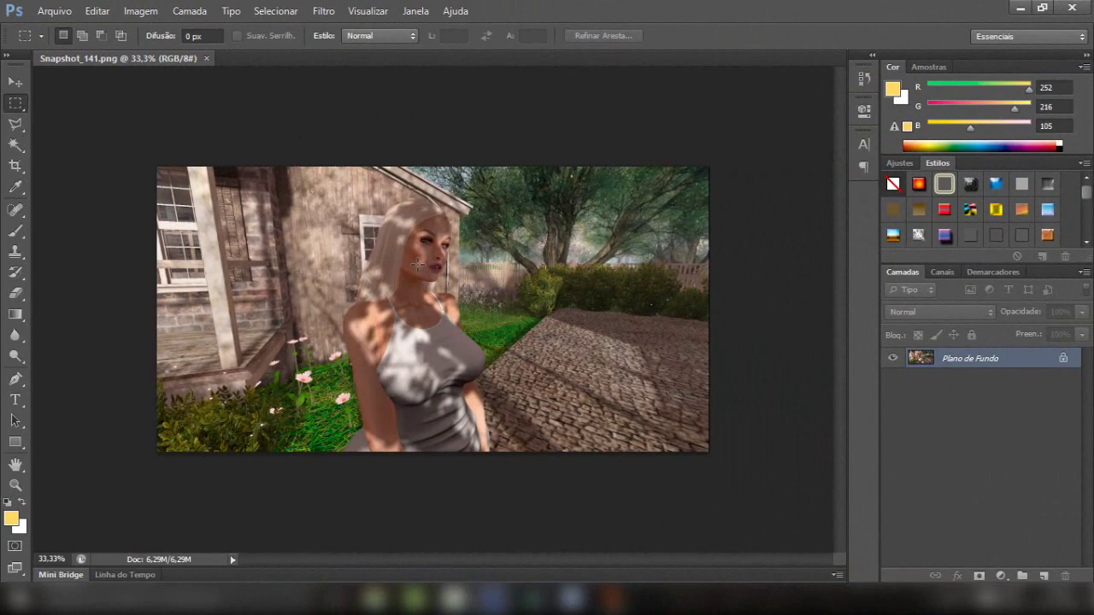
Zoom and scroll around the snapshot to inspect the skin, face and hair up close.
{"action": "key", "text": "ctrl+plus"}
{"action": "key", "text": "ctrl+plus"}
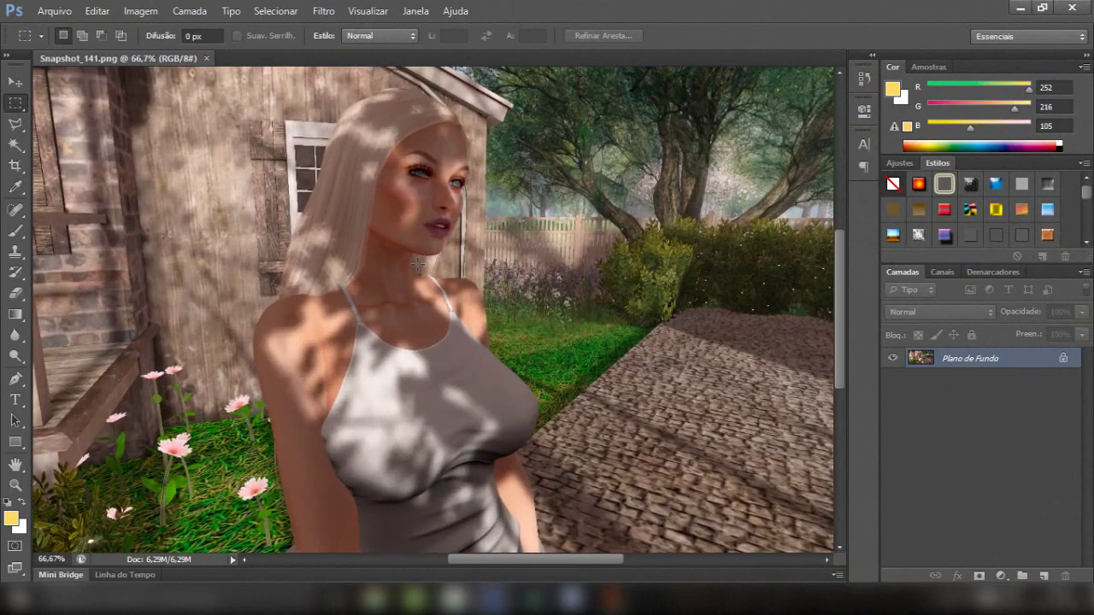
{"action": "key", "text": "ctrl+plus"}
{"action": "key", "text": "ctrl+plus"}
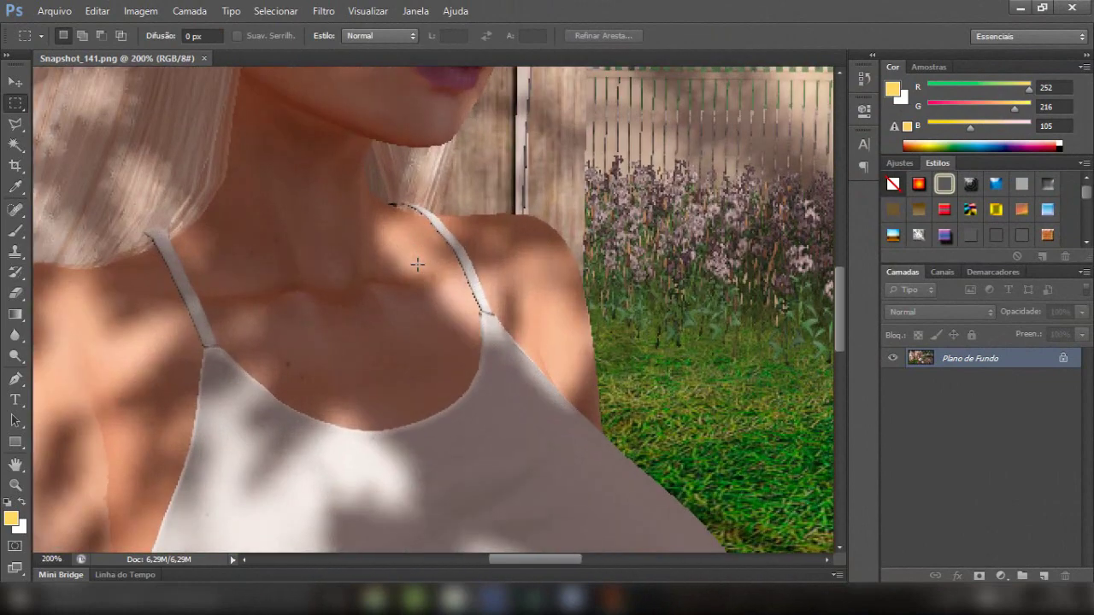
{"action": "key", "text": "ctrl+plus"}
{"action": "key", "text": "ctrl+plus"}
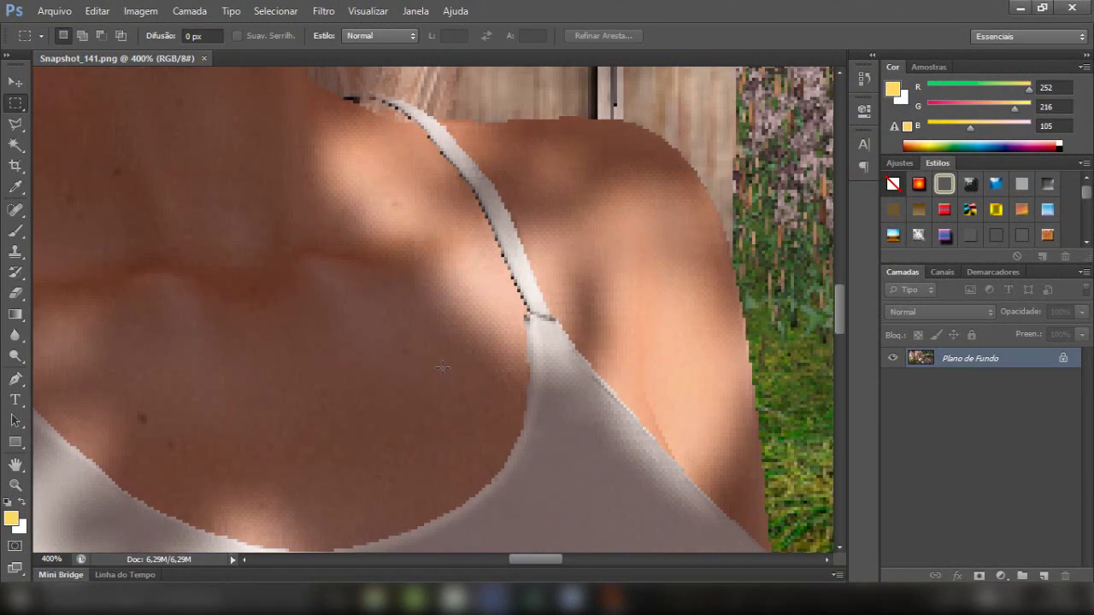
{"action": "key", "text": "ctrl+plus"}
{"action": "key", "text": "ctrl+plus"}
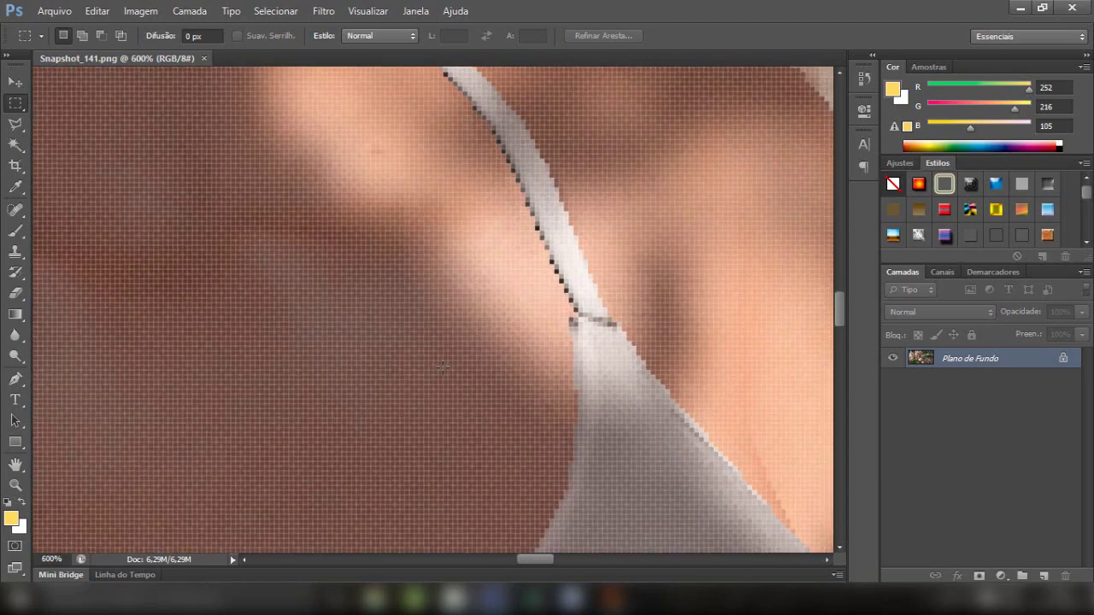
{"action": "key", "text": "ctrl+minus"}
{"action": "key", "text": "ctrl+minus"}
{"action": "key", "text": "ctrl+minus"}
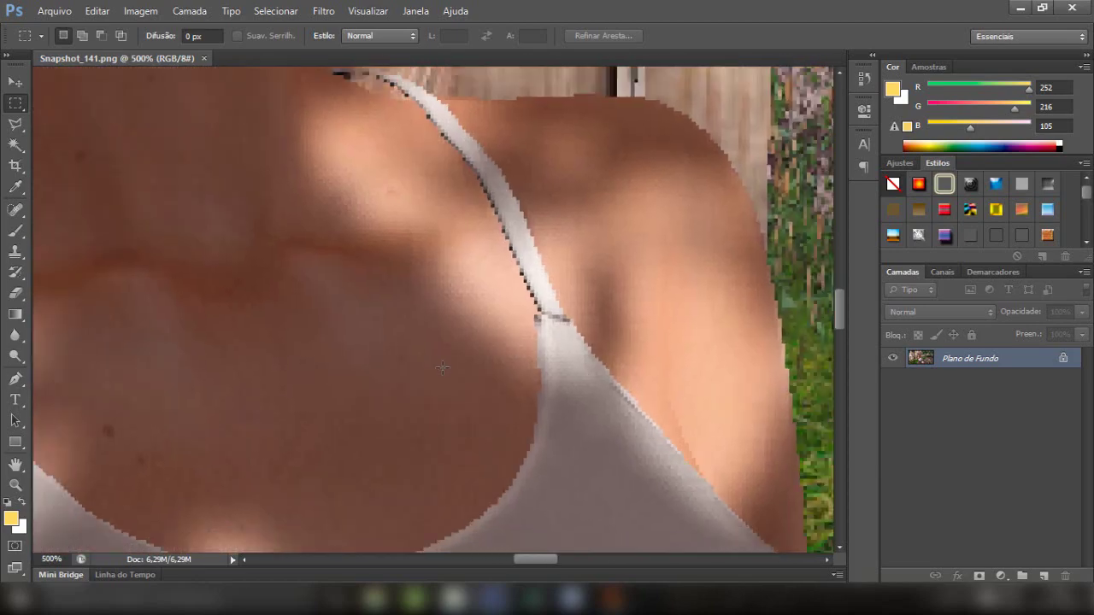
{"action": "key", "text": "ctrl+minus"}
{"action": "key", "text": "ctrl+minus"}
{"action": "key", "text": "ctrl+minus"}
{"action": "key", "text": "ctrl+minus"}
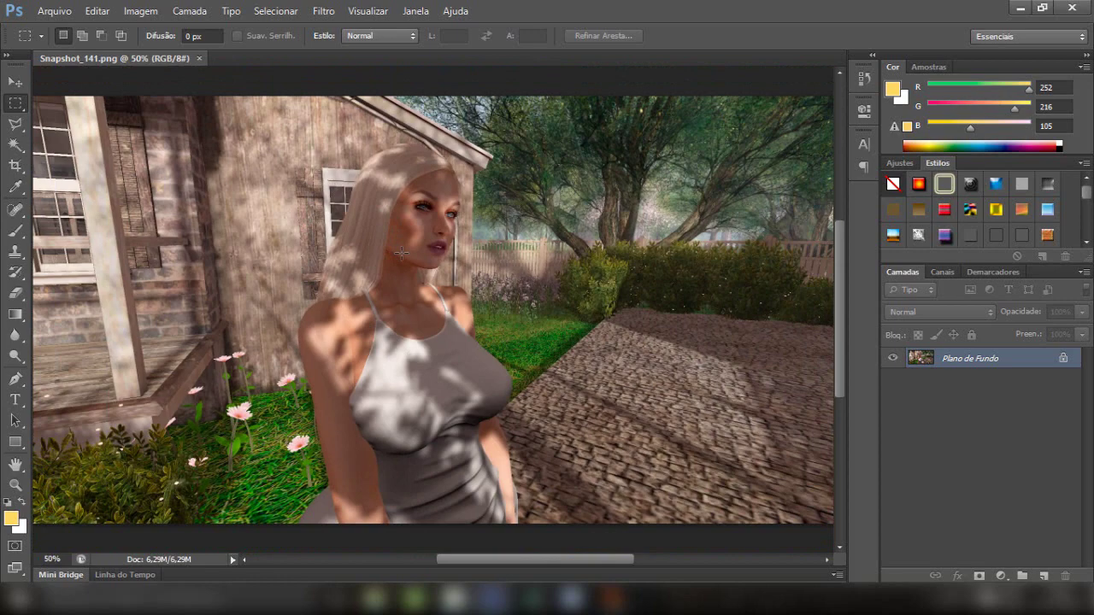
{"action": "scroll", "coordinate": [401, 253], "scroll_direction": "up", "scroll_amount": 1}
{"action": "scroll", "coordinate": [401, 253], "scroll_direction": "up", "scroll_amount": 1}
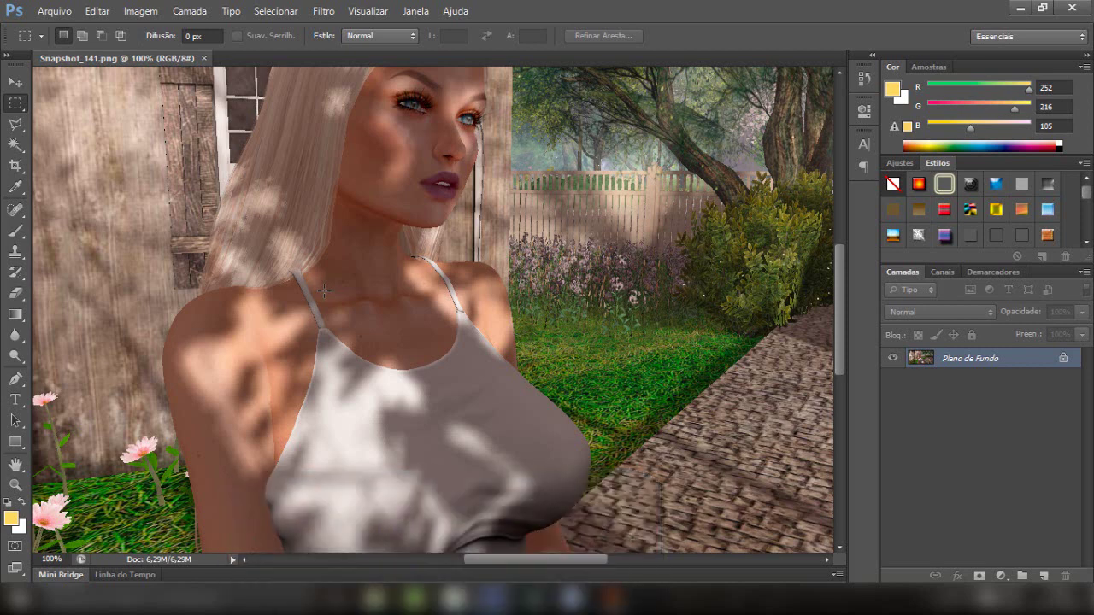
{"action": "key", "text": "ctrl+plus"}
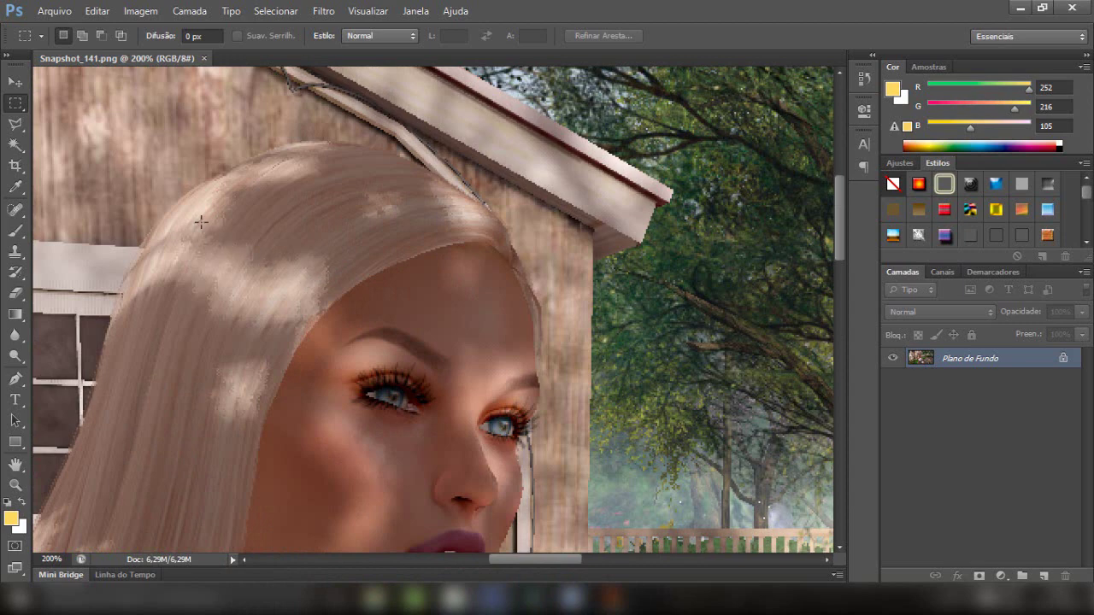
{"action": "scroll", "coordinate": [238, 378], "scroll_direction": "down", "scroll_amount": 1}
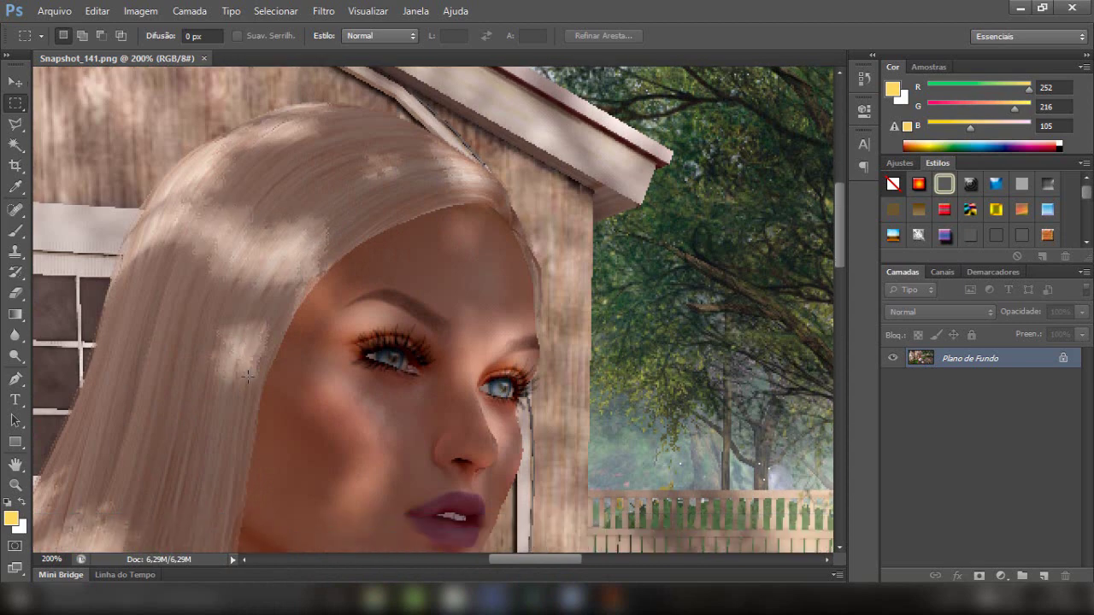
{"action": "scroll", "coordinate": [274, 359], "scroll_direction": "down", "scroll_amount": 2}
{"action": "scroll", "coordinate": [317, 342], "scroll_direction": "down", "scroll_amount": 1}
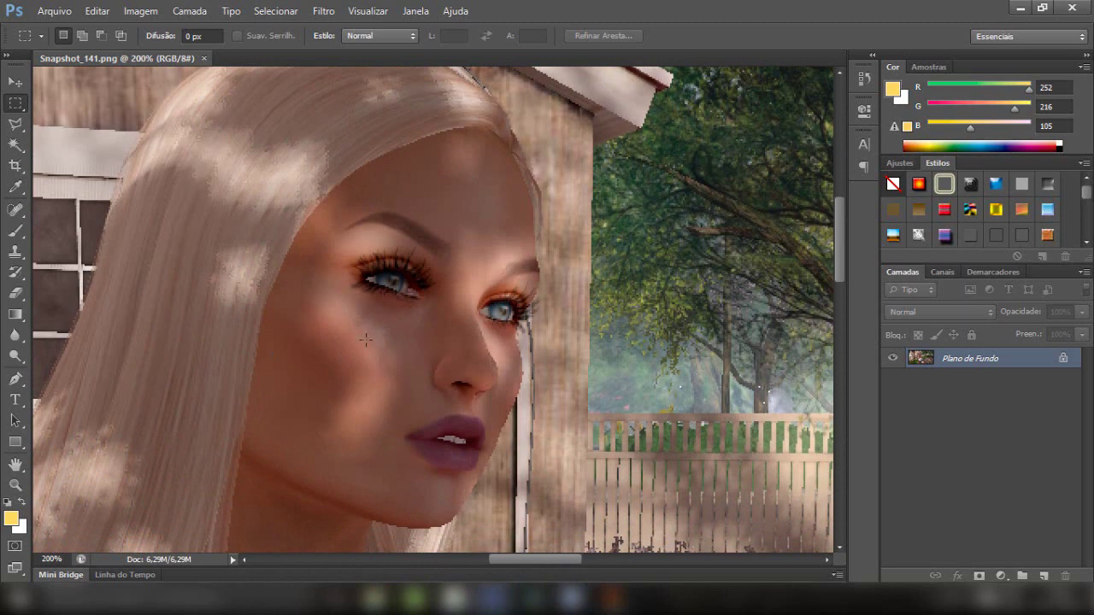
{"action": "scroll", "coordinate": [365, 340], "scroll_direction": "down", "scroll_amount": 1}
{"action": "scroll", "coordinate": [361, 347], "scroll_direction": "down", "scroll_amount": 1}
{"action": "scroll", "coordinate": [358, 353], "scroll_direction": "down", "scroll_amount": 1}
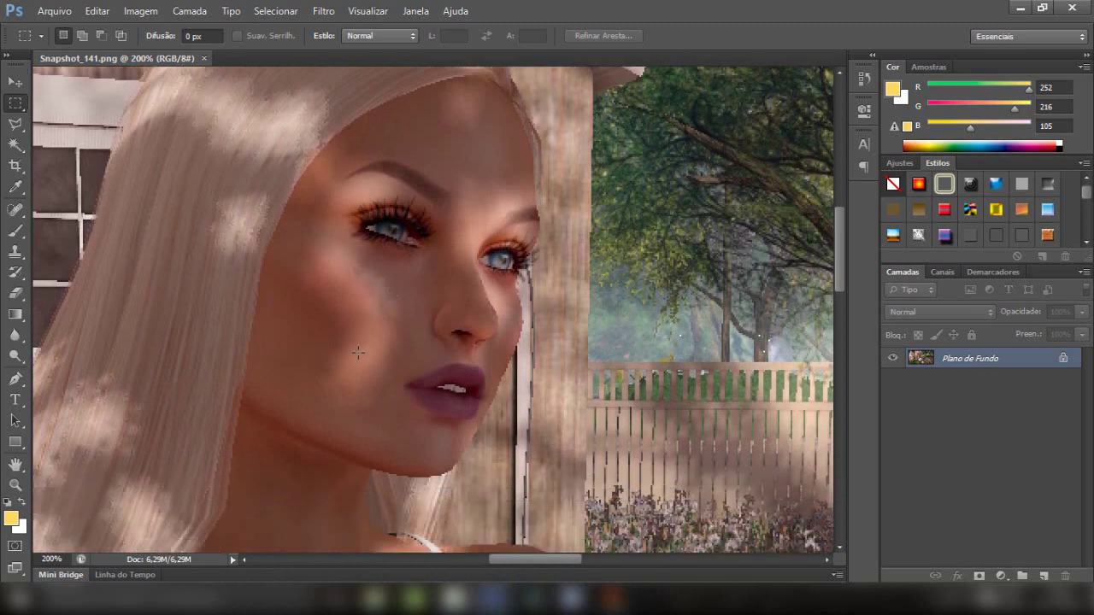
{"action": "scroll", "coordinate": [357, 352], "scroll_direction": "down", "scroll_amount": 2}
{"action": "scroll", "coordinate": [357, 353], "scroll_direction": "down", "scroll_amount": 1}
{"action": "scroll", "coordinate": [347, 321], "scroll_direction": "down", "scroll_amount": 1}
{"action": "scroll", "coordinate": [323, 368], "scroll_direction": "down", "scroll_amount": 1}
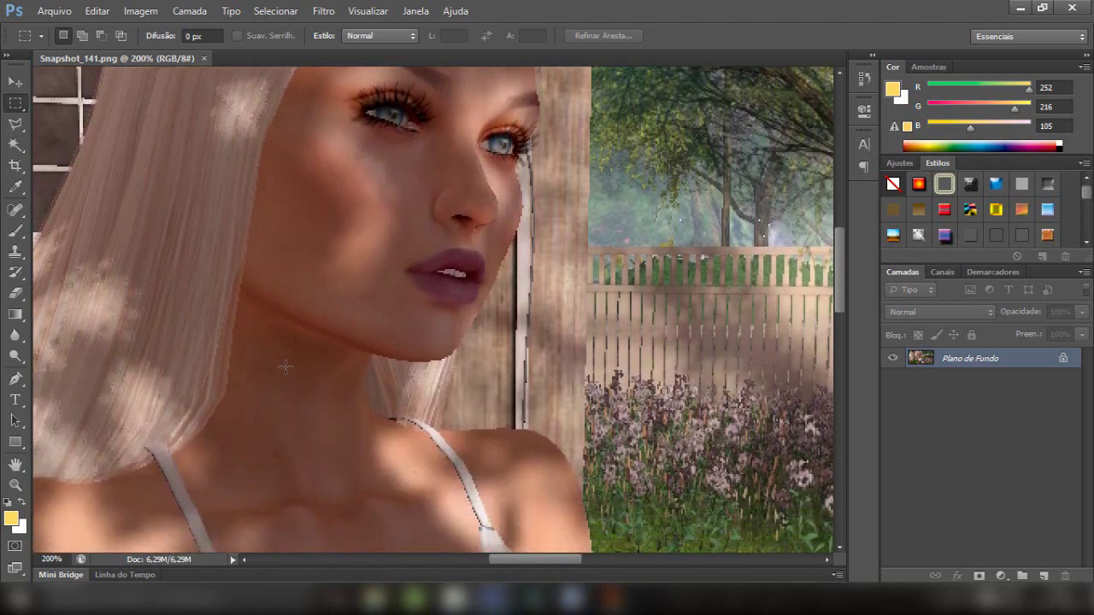
{"action": "scroll", "coordinate": [285, 366], "scroll_direction": "down", "scroll_amount": 1}
{"action": "scroll", "coordinate": [283, 357], "scroll_direction": "down", "scroll_amount": 1}
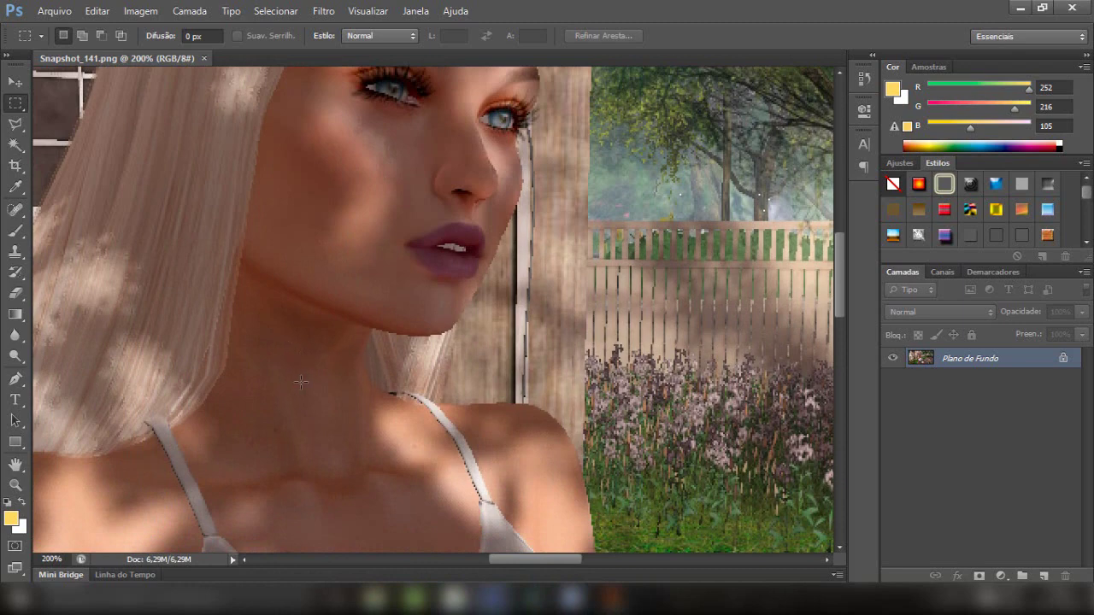
{"action": "scroll", "coordinate": [316, 374], "scroll_direction": "down", "scroll_amount": 2}
{"action": "scroll", "coordinate": [343, 361], "scroll_direction": "down", "scroll_amount": 1}
{"action": "scroll", "coordinate": [343, 359], "scroll_direction": "up", "scroll_amount": 1}
{"action": "scroll", "coordinate": [342, 359], "scroll_direction": "up", "scroll_amount": 1}
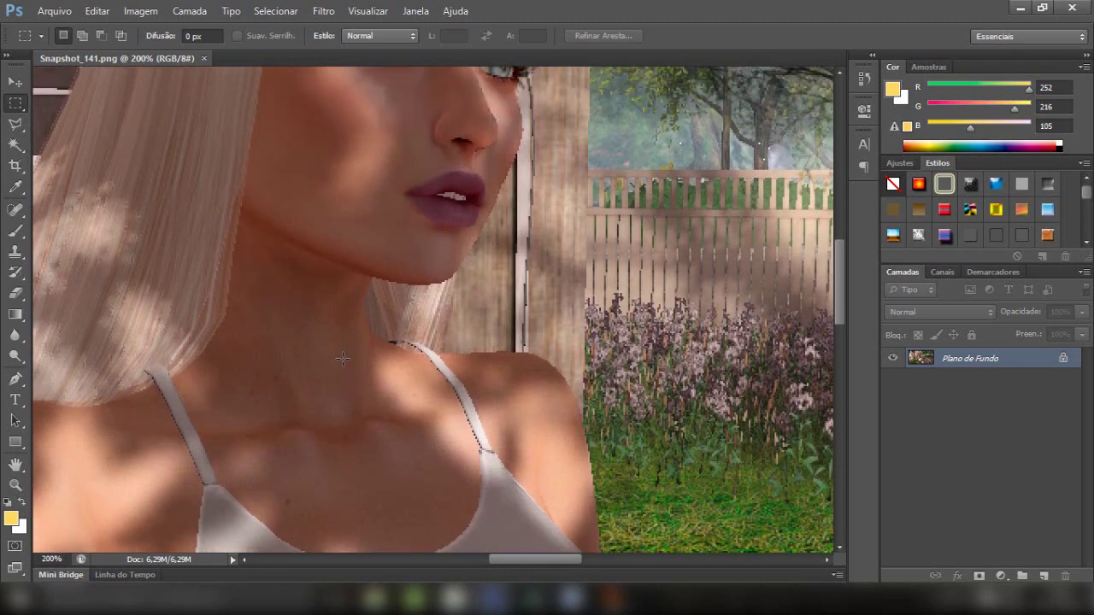
{"action": "scroll", "coordinate": [343, 360], "scroll_direction": "up", "scroll_amount": 4}
{"action": "scroll", "coordinate": [343, 359], "scroll_direction": "up", "scroll_amount": 2}
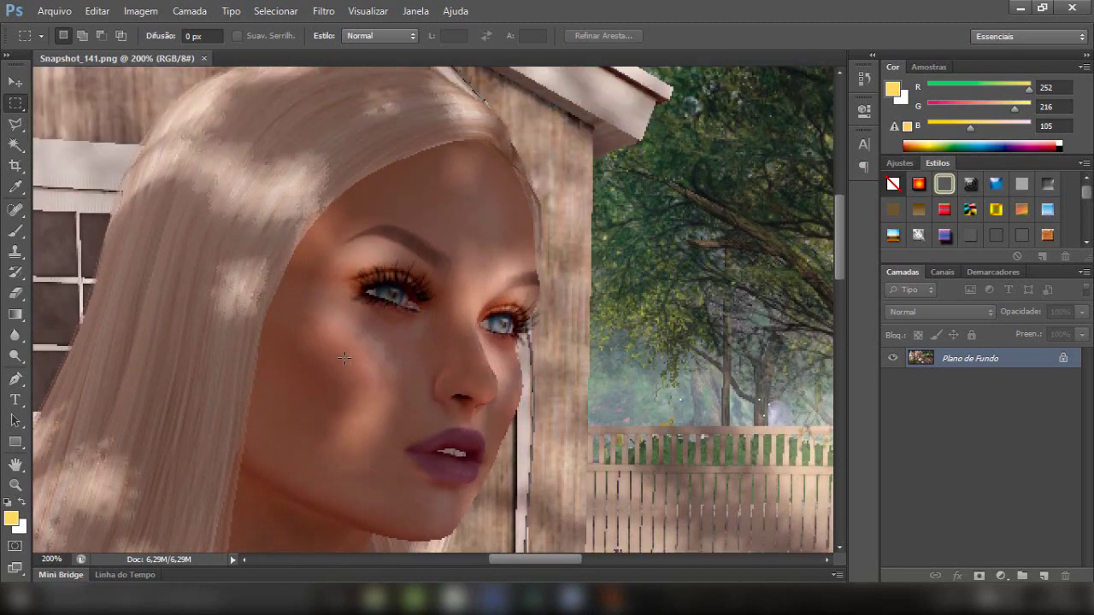
{"action": "scroll", "coordinate": [344, 358], "scroll_direction": "down", "scroll_amount": 2}
{"action": "scroll", "coordinate": [344, 358], "scroll_direction": "down", "scroll_amount": 1}
{"action": "scroll", "coordinate": [343, 358], "scroll_direction": "down", "scroll_amount": 1}
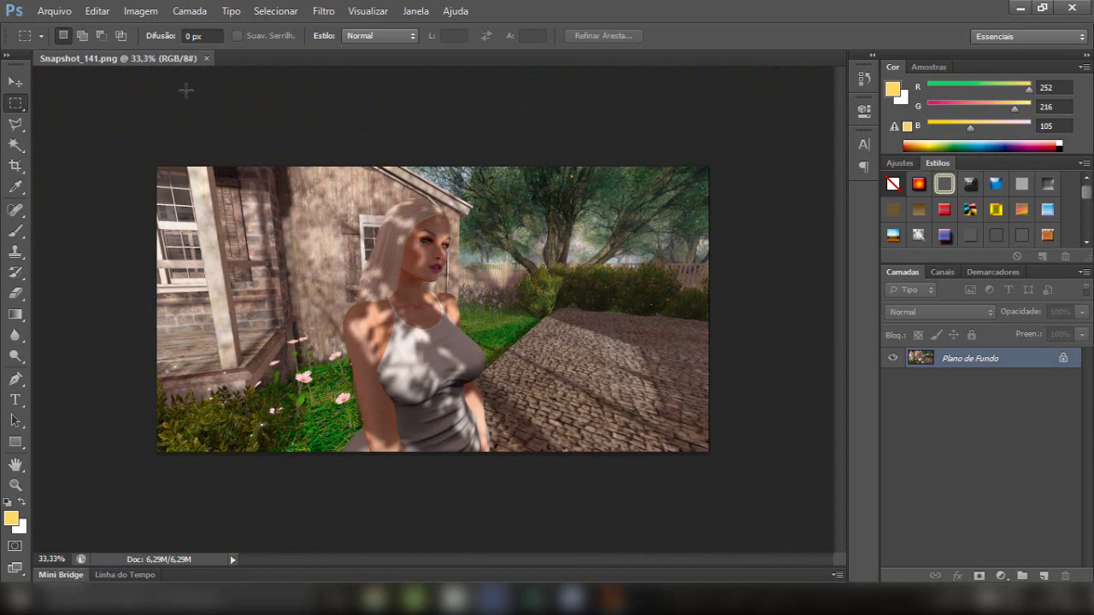
Apply Brilho/Contraste with brightness 12 and contrast left at 0.
{"action": "left_click", "coordinate": [139, 12]}
{"action": "mouse_move", "coordinate": [149, 51]}
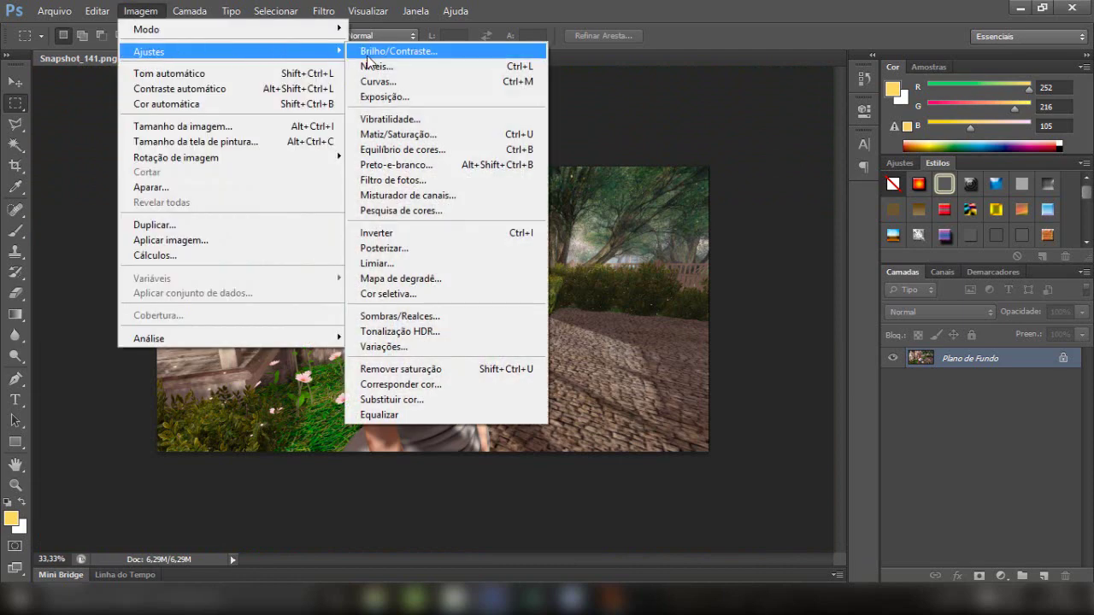
{"action": "left_click", "coordinate": [376, 53]}
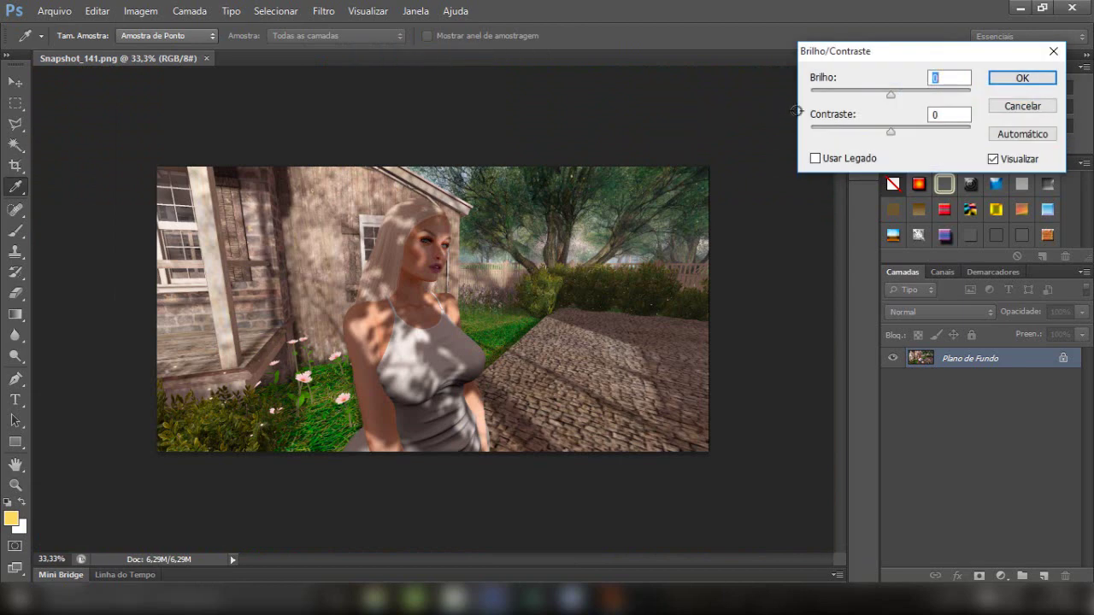
{"action": "left_click_drag", "start_coordinate": [890, 94], "coordinate": [901, 96]}
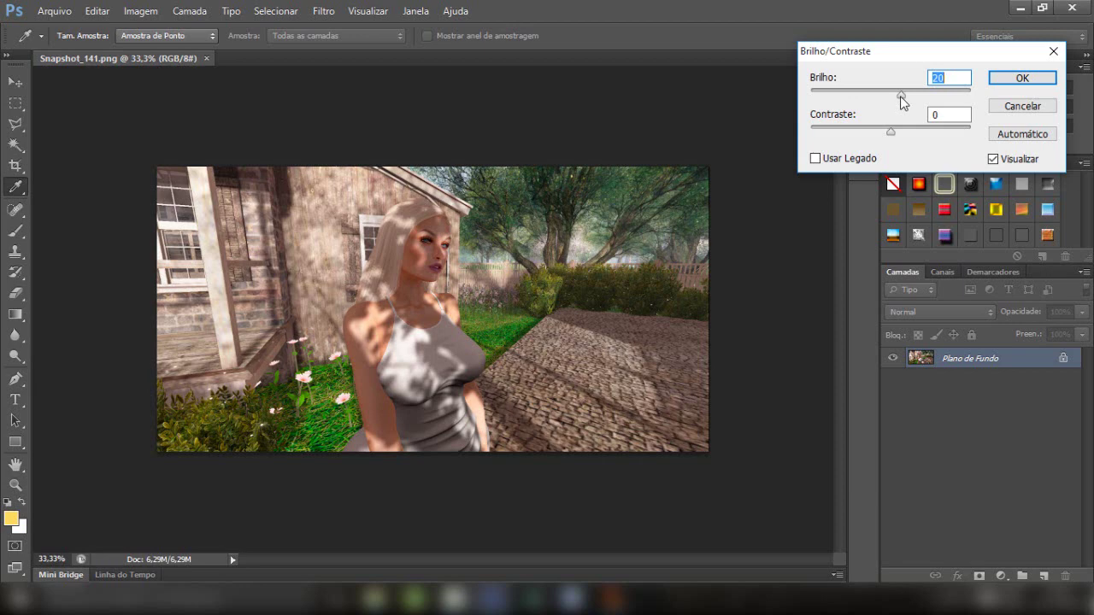
{"action": "mouse_move", "coordinate": [900, 96]}
{"action": "left_mouse_down"}
{"action": "mouse_move", "coordinate": [875, 102]}
{"action": "mouse_move", "coordinate": [906, 101]}
{"action": "mouse_move", "coordinate": [896, 96]}
{"action": "left_mouse_up"}
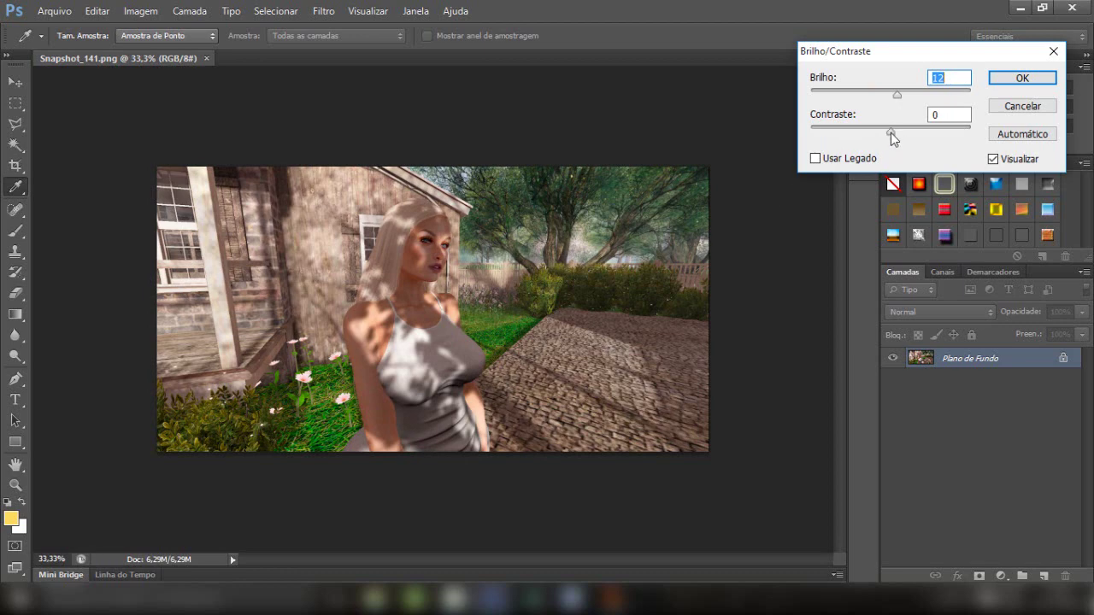
{"action": "left_click", "coordinate": [1010, 78]}
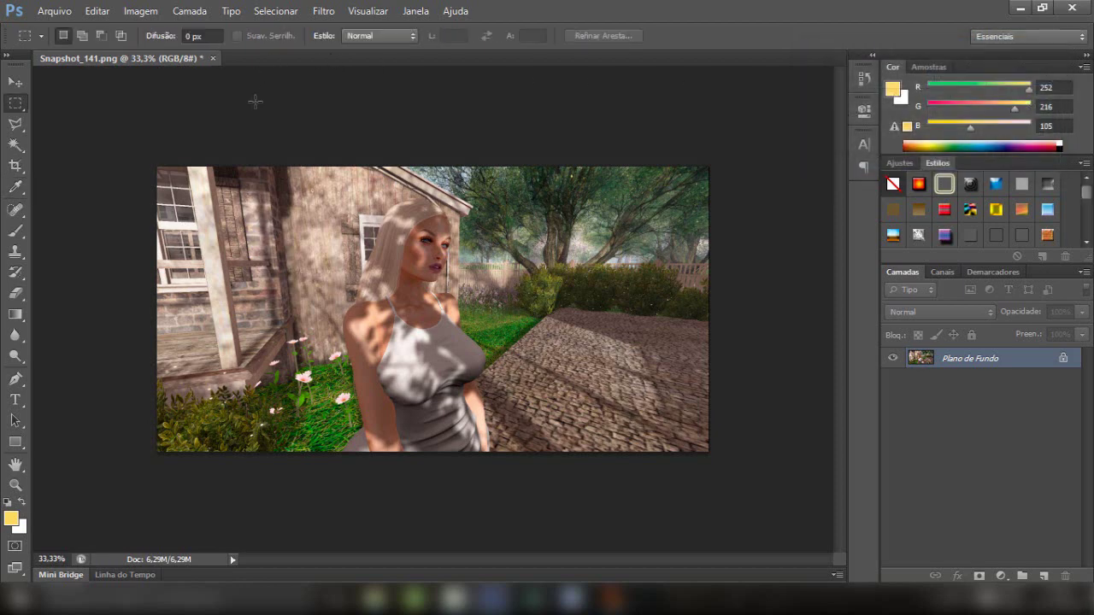
Apply an Equilíbrio de Cores midtone shift of -18 on the cyan–red slider.
{"action": "scroll", "coordinate": [415, 304], "scroll_direction": "up", "scroll_amount": 1}
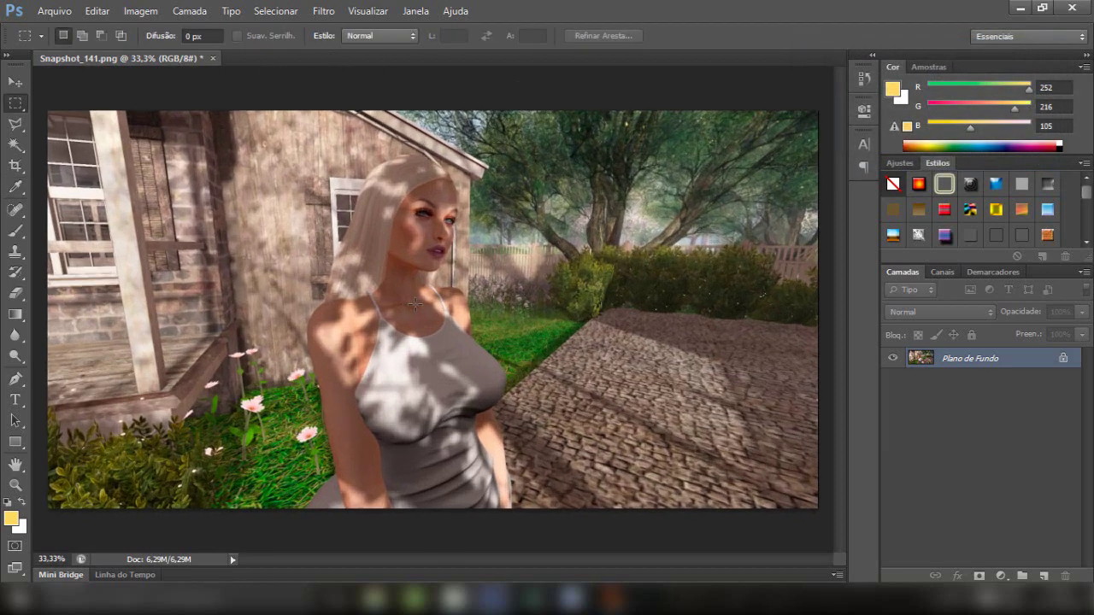
{"action": "scroll", "coordinate": [414, 304], "scroll_direction": "up", "scroll_amount": 1}
{"action": "scroll", "coordinate": [415, 304], "scroll_direction": "down", "scroll_amount": 1}
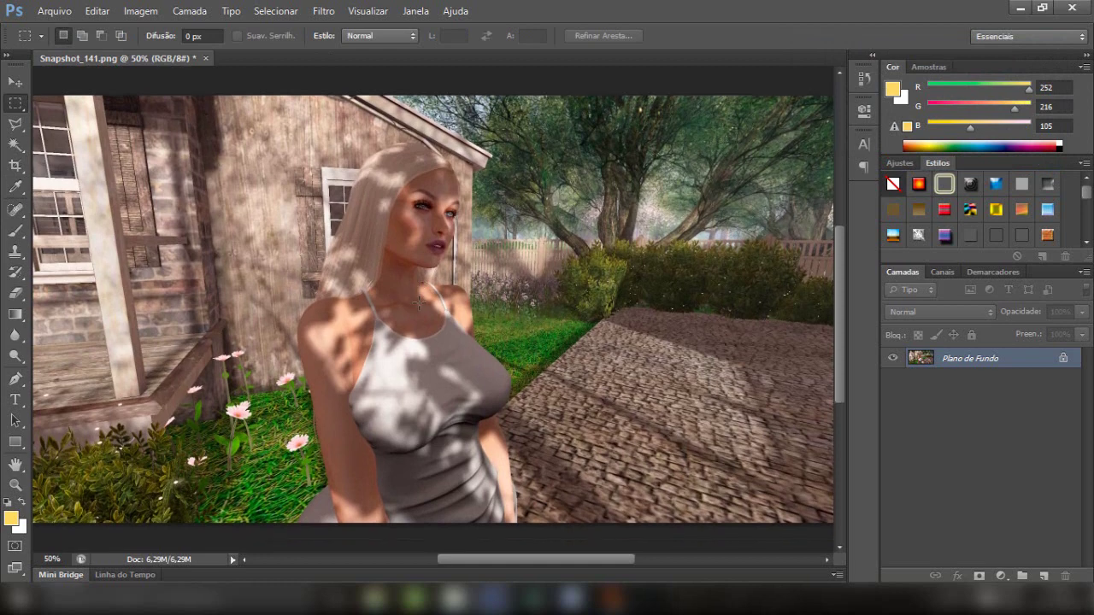
{"action": "scroll", "coordinate": [415, 304], "scroll_direction": "down", "scroll_amount": 1}
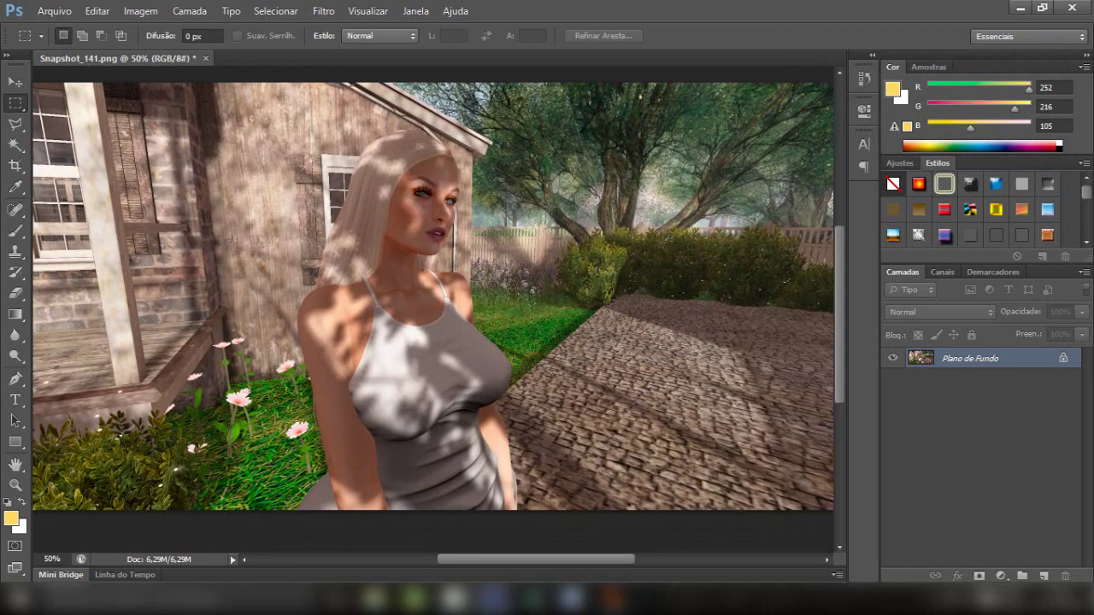
{"action": "left_click", "coordinate": [142, 12]}
{"action": "mouse_move", "coordinate": [149, 51]}
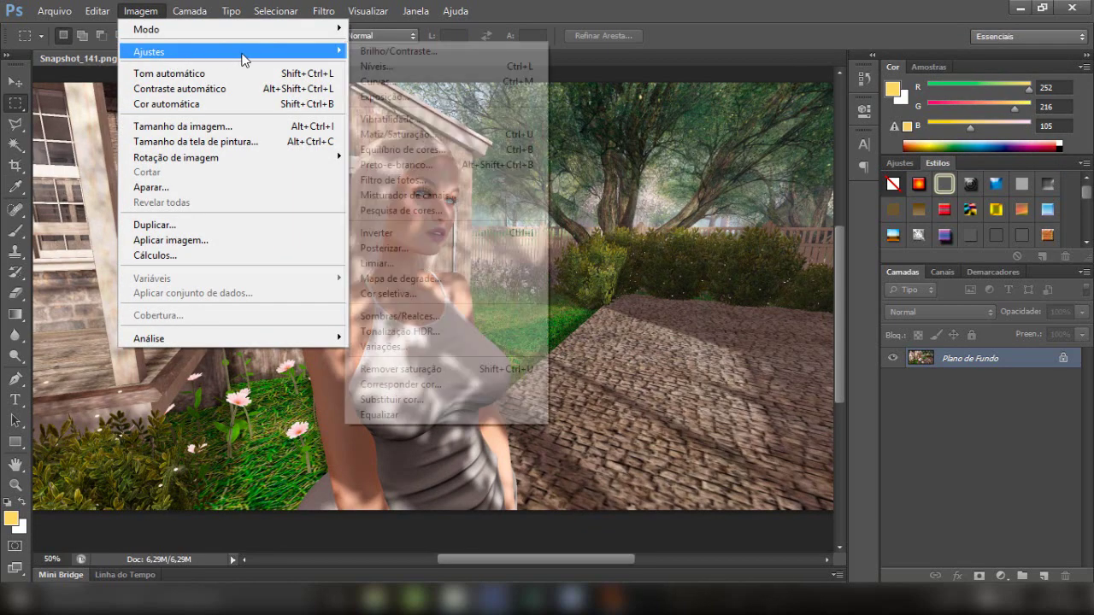
{"action": "left_click", "coordinate": [430, 152]}
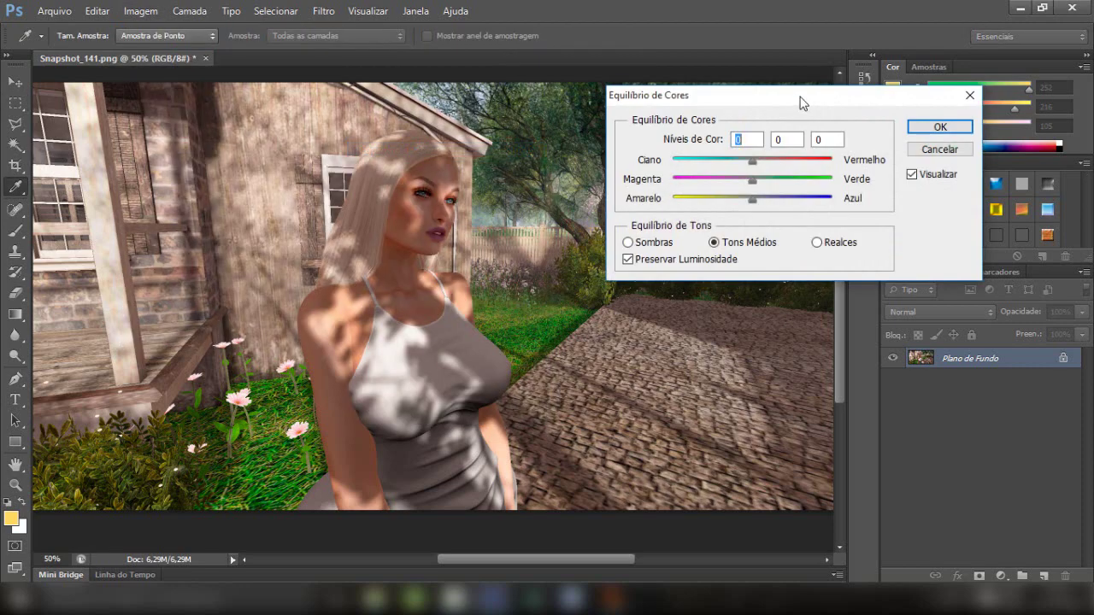
{"action": "left_click_drag", "start_coordinate": [800, 103], "coordinate": [872, 21]}
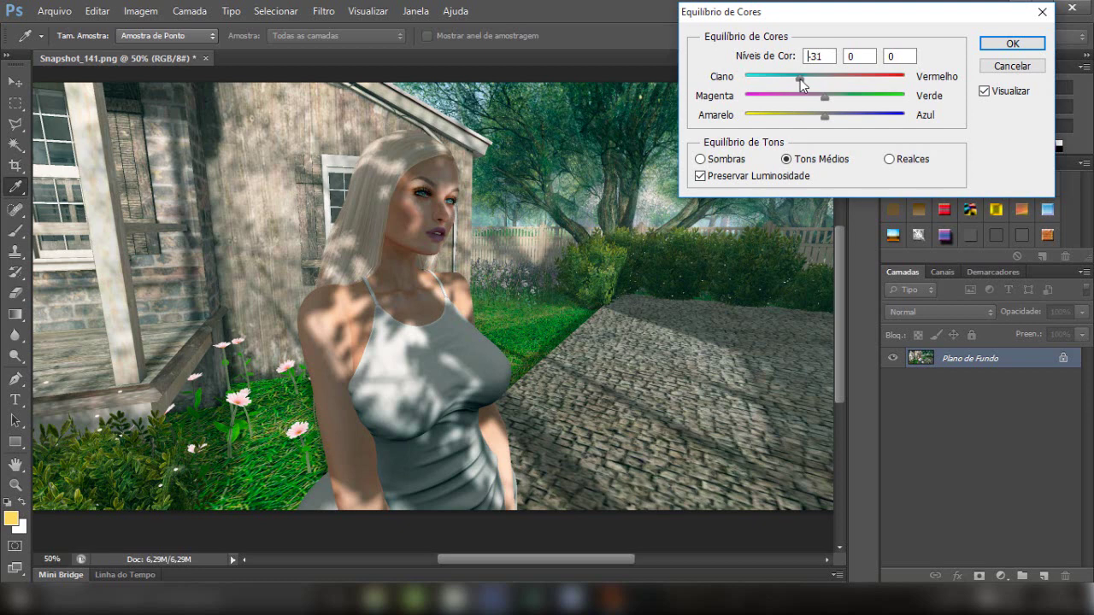
{"action": "left_click_drag", "start_coordinate": [800, 78], "coordinate": [817, 80]}
{"action": "left_click_drag", "start_coordinate": [818, 79], "coordinate": [814, 79]}
{"action": "left_click", "coordinate": [997, 45]}
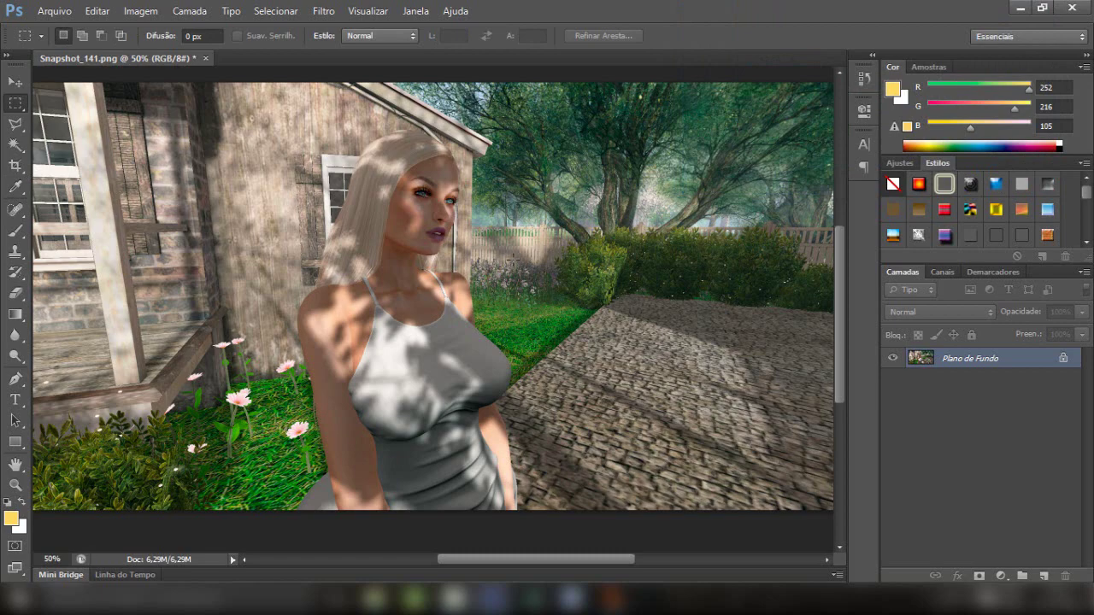
{"action": "key", "text": "ctrl+minus"}
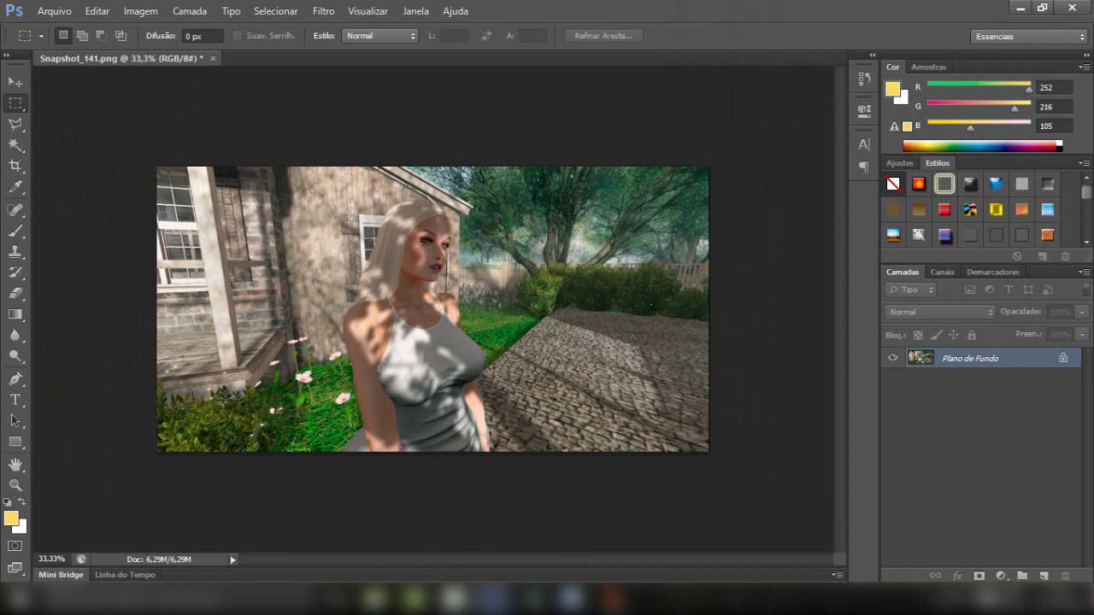
{"action": "key", "text": "ctrl+plus"}
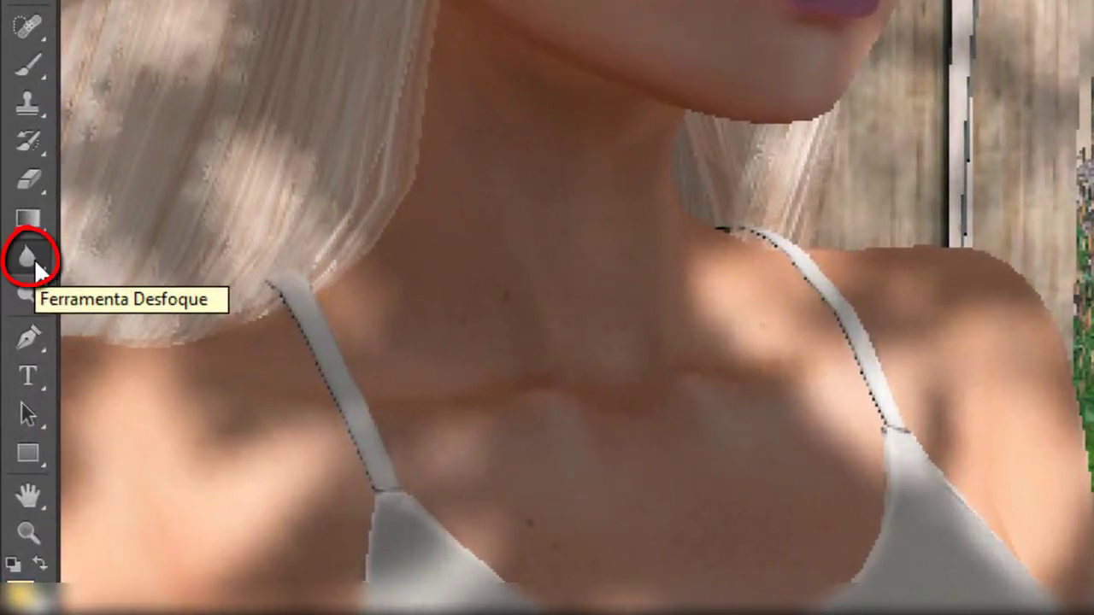
Select the Blur tool at 69% strength with a size 8 brush.
{"action": "left_click", "coordinate": [35, 264]}
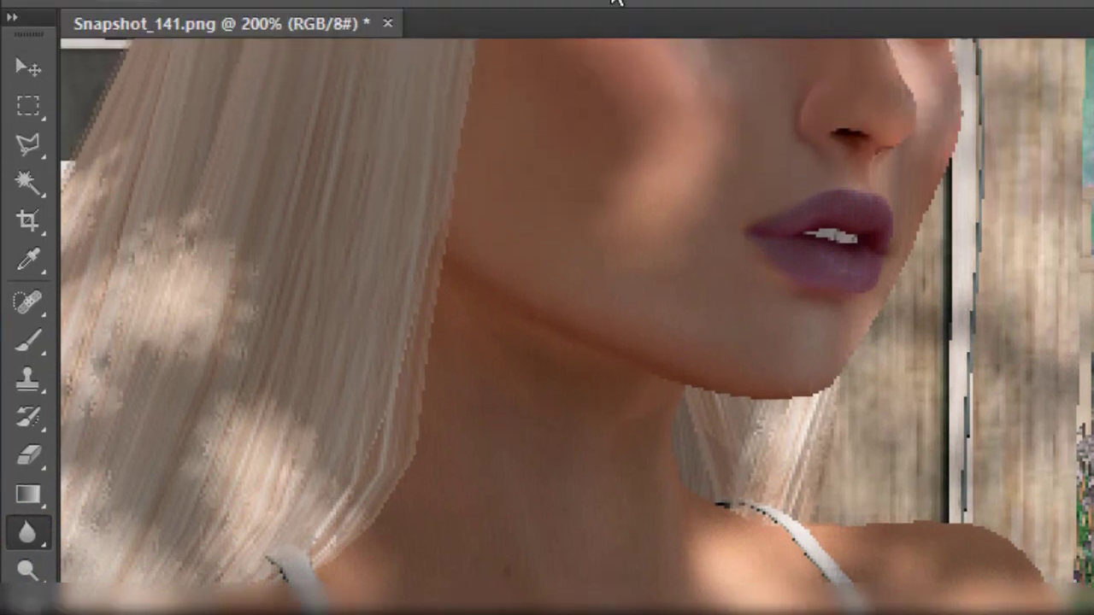
{"action": "left_click", "coordinate": [613, 66]}
{"action": "left_click_drag", "start_coordinate": [613, 99], "coordinate": [601, 98]}
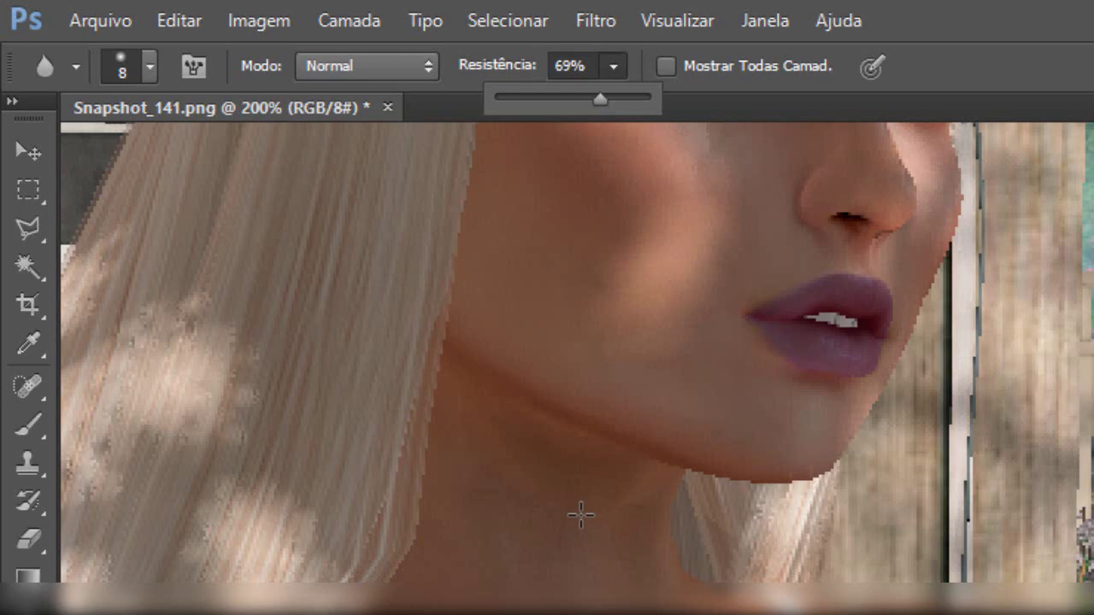
{"action": "key", "text": "bracketright"}
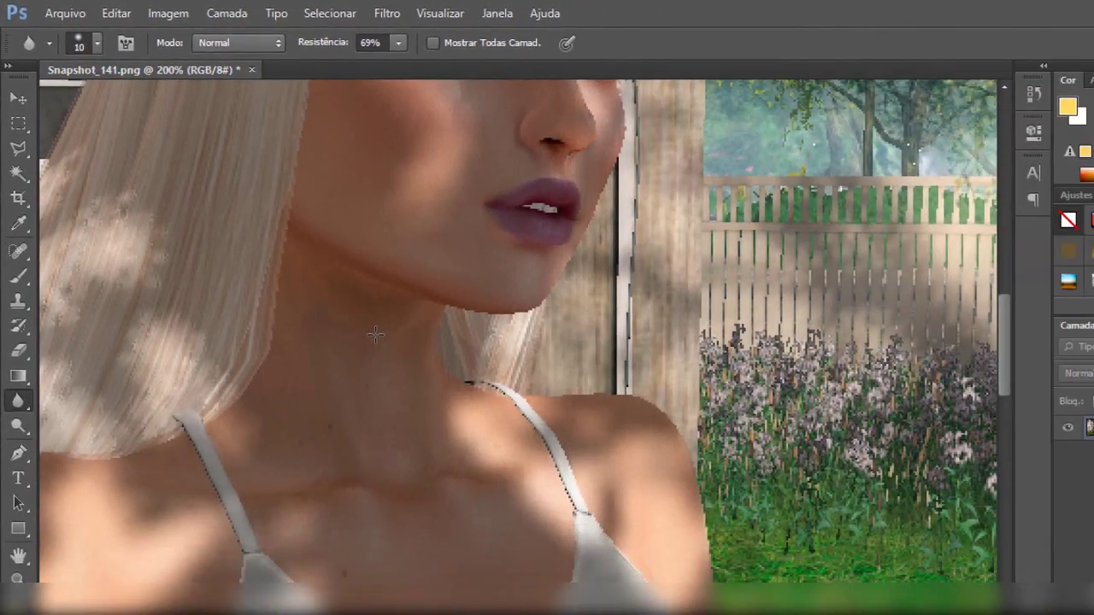
{"action": "key", "text": "bracketright"}
{"action": "key", "text": "bracketleft"}
{"action": "key", "text": "bracketleft"}
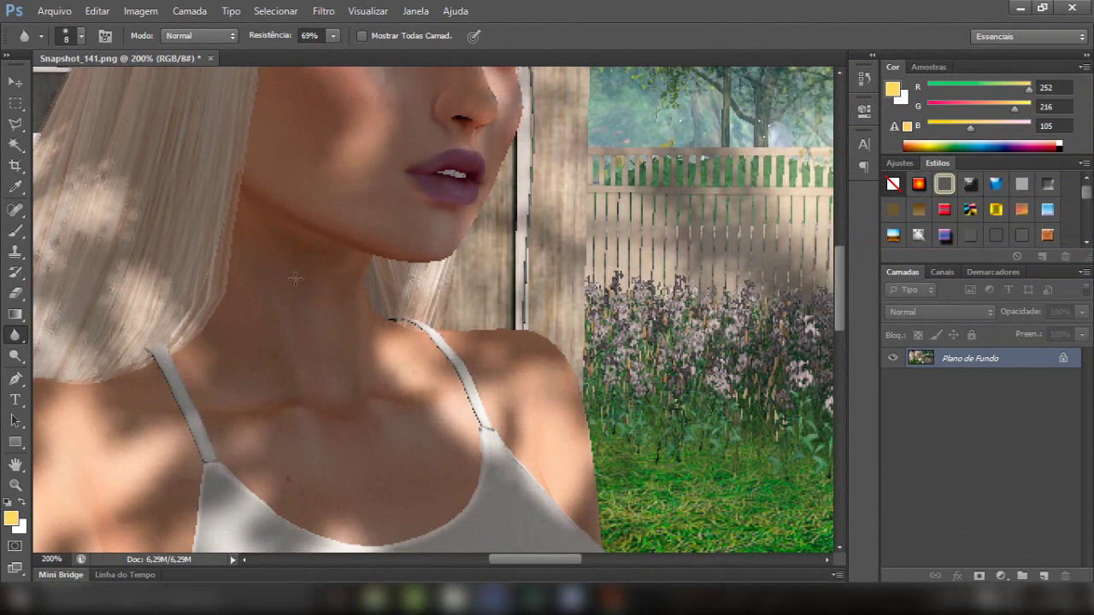
Move over the face and lower the Blur tool strength to 50%.
{"action": "scroll", "coordinate": [308, 272], "scroll_direction": "up", "scroll_amount": 3}
{"action": "scroll", "coordinate": [370, 275], "scroll_direction": "up", "scroll_amount": 3}
{"action": "scroll", "coordinate": [370, 274], "scroll_direction": "up", "scroll_amount": 1}
{"action": "scroll", "coordinate": [370, 274], "scroll_direction": "up", "scroll_amount": 2}
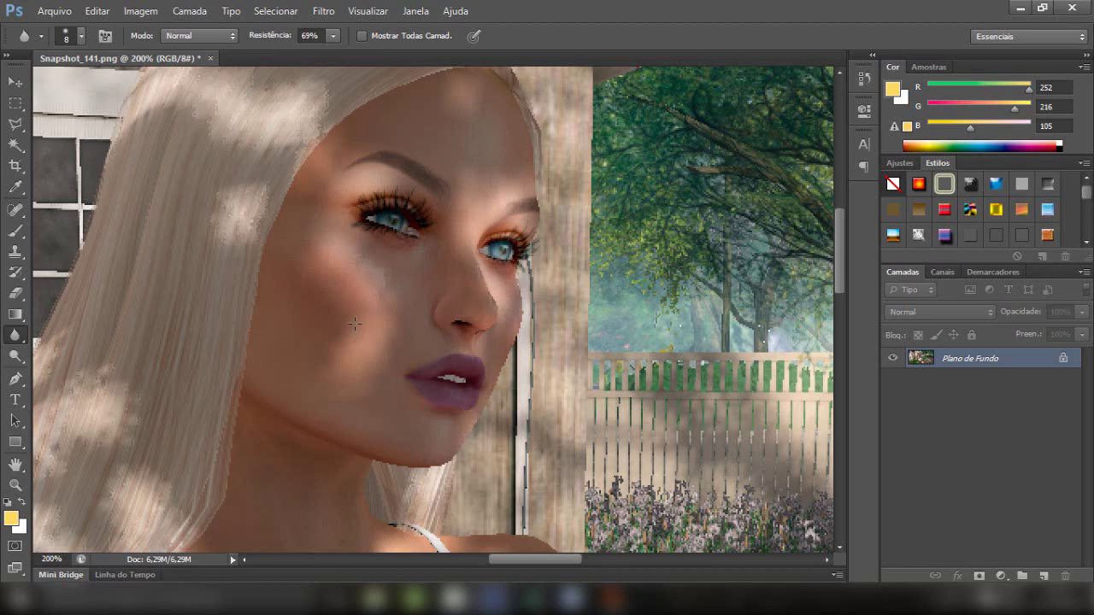
{"action": "scroll", "coordinate": [375, 280], "scroll_direction": "up", "scroll_amount": 1}
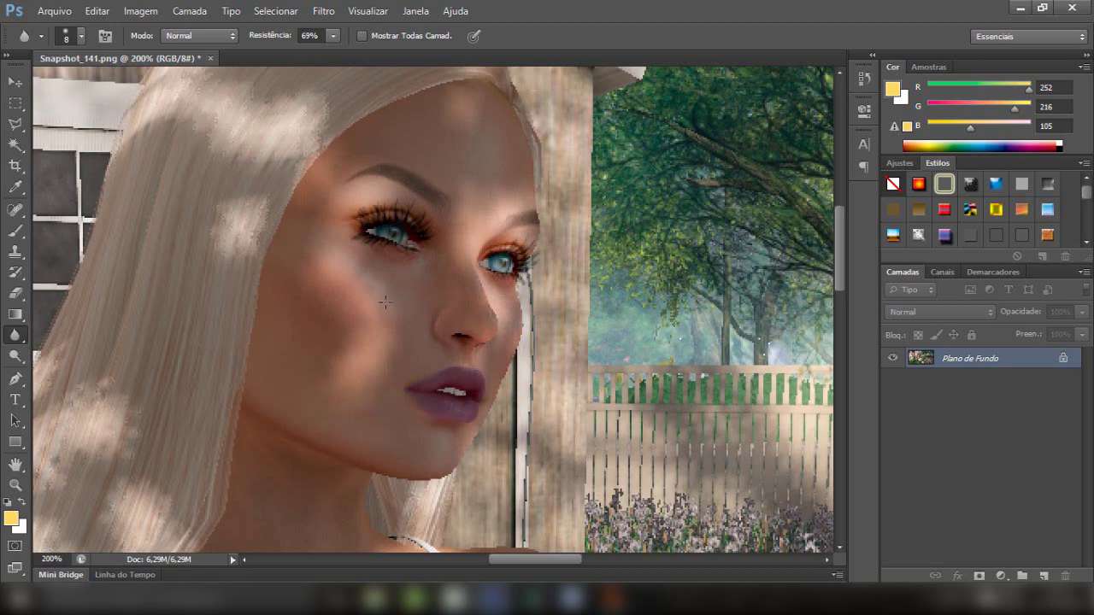
{"action": "scroll", "coordinate": [352, 257], "scroll_direction": "up", "scroll_amount": 3}
{"action": "scroll", "coordinate": [346, 261], "scroll_direction": "up", "scroll_amount": 4}
{"action": "scroll", "coordinate": [342, 265], "scroll_direction": "up", "scroll_amount": 3}
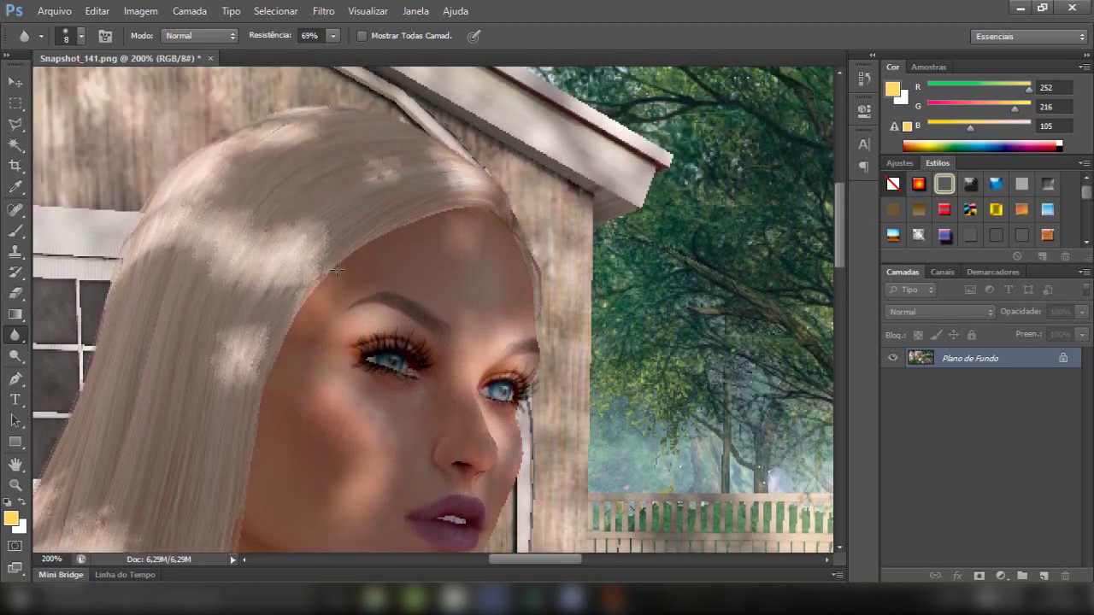
{"action": "scroll", "coordinate": [334, 272], "scroll_direction": "down", "scroll_amount": 12}
{"action": "scroll", "coordinate": [359, 252], "scroll_direction": "down", "scroll_amount": 2}
{"action": "scroll", "coordinate": [394, 223], "scroll_direction": "up", "scroll_amount": 4}
{"action": "scroll", "coordinate": [424, 201], "scroll_direction": "up", "scroll_amount": 3}
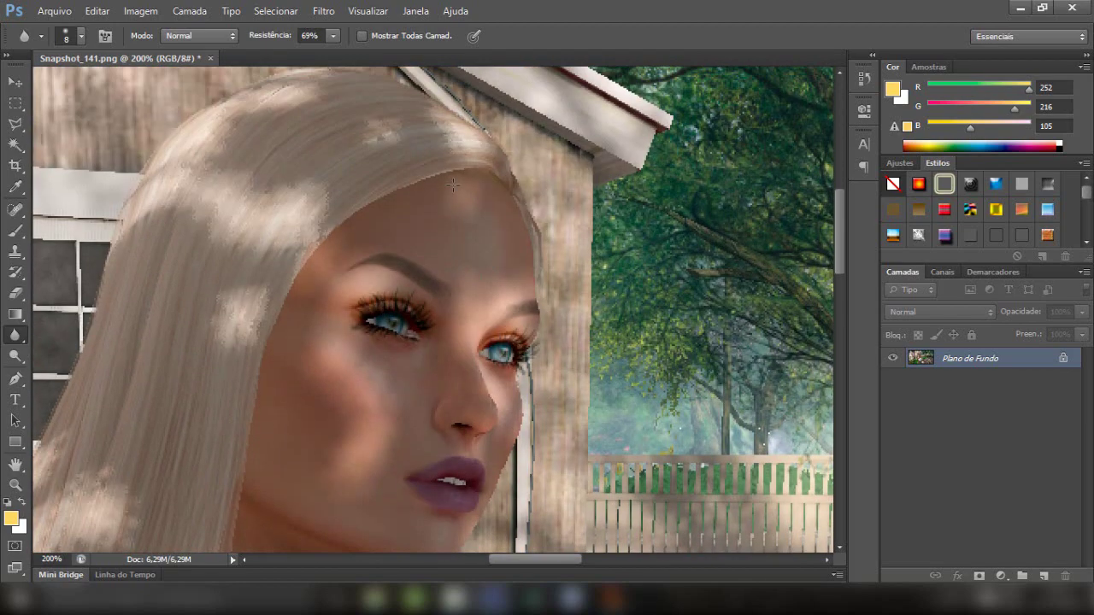
{"action": "scroll", "coordinate": [443, 180], "scroll_direction": "up", "scroll_amount": 1}
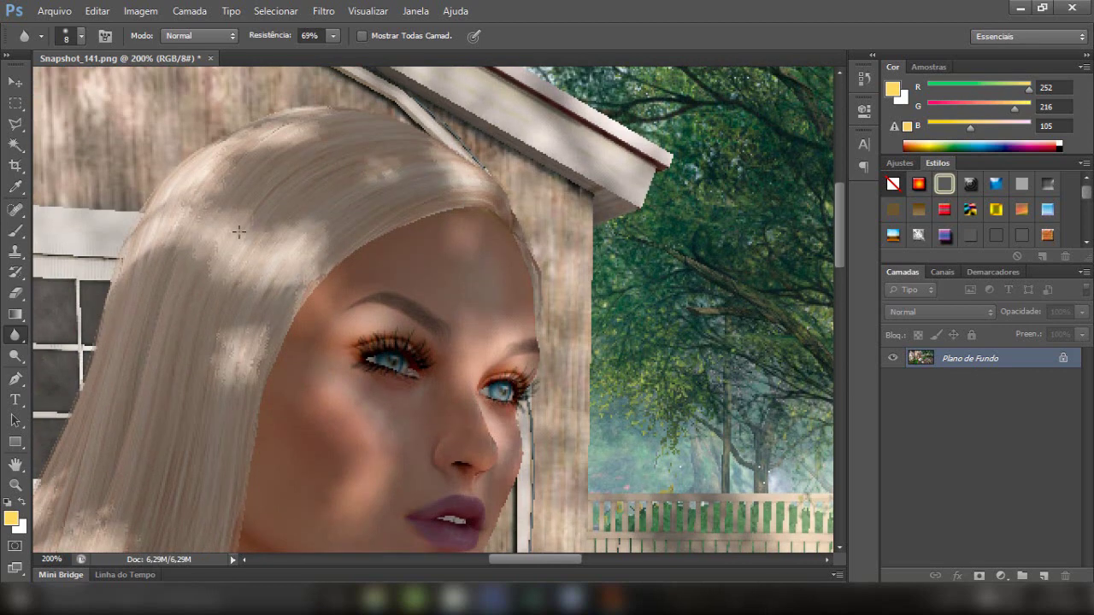
{"action": "left_click_drag", "start_coordinate": [332, 36], "coordinate": [318, 56]}
Check the skin smoothing at 100% and 200% zoom across the face and shoulders.
{"action": "scroll", "coordinate": [245, 359], "scroll_direction": "down", "scroll_amount": 1}
{"action": "scroll", "coordinate": [145, 268], "scroll_direction": "down", "scroll_amount": 3}
{"action": "scroll", "coordinate": [146, 268], "scroll_direction": "down", "scroll_amount": 5}
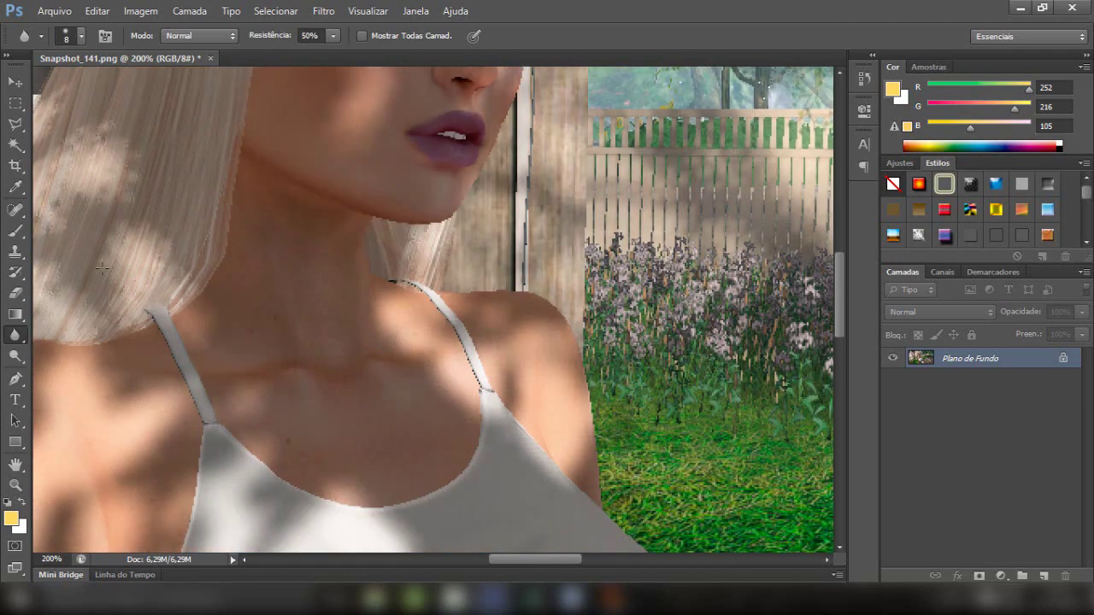
{"action": "scroll", "coordinate": [171, 278], "scroll_direction": "up", "scroll_amount": 3}
{"action": "scroll", "coordinate": [171, 278], "scroll_direction": "left", "scroll_amount": 3}
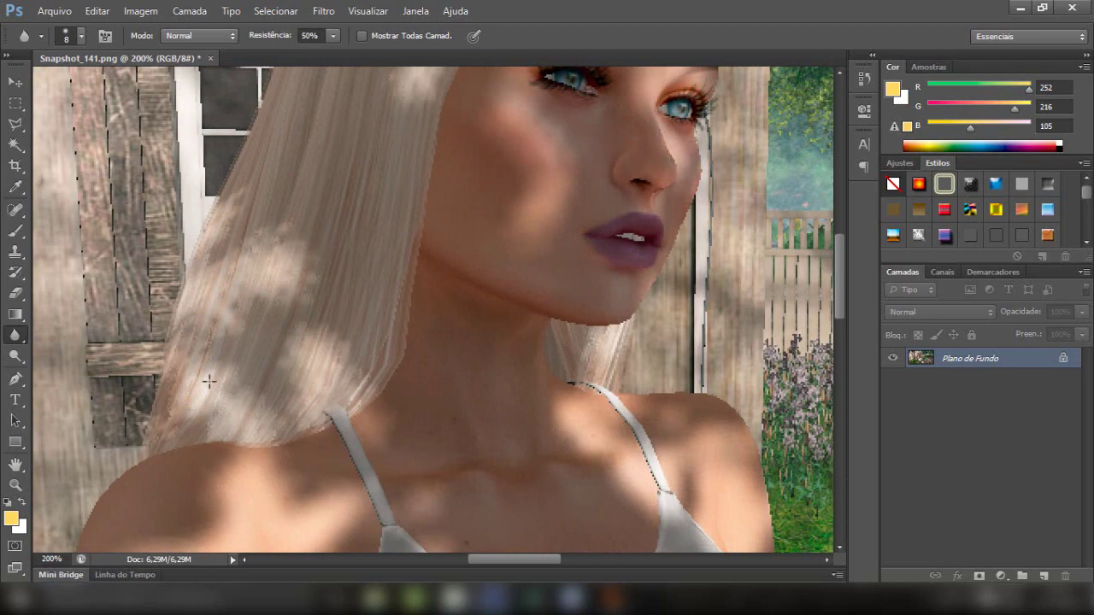
{"action": "key", "text": "ctrl+minus"}
{"action": "key", "text": "ctrl+plus"}
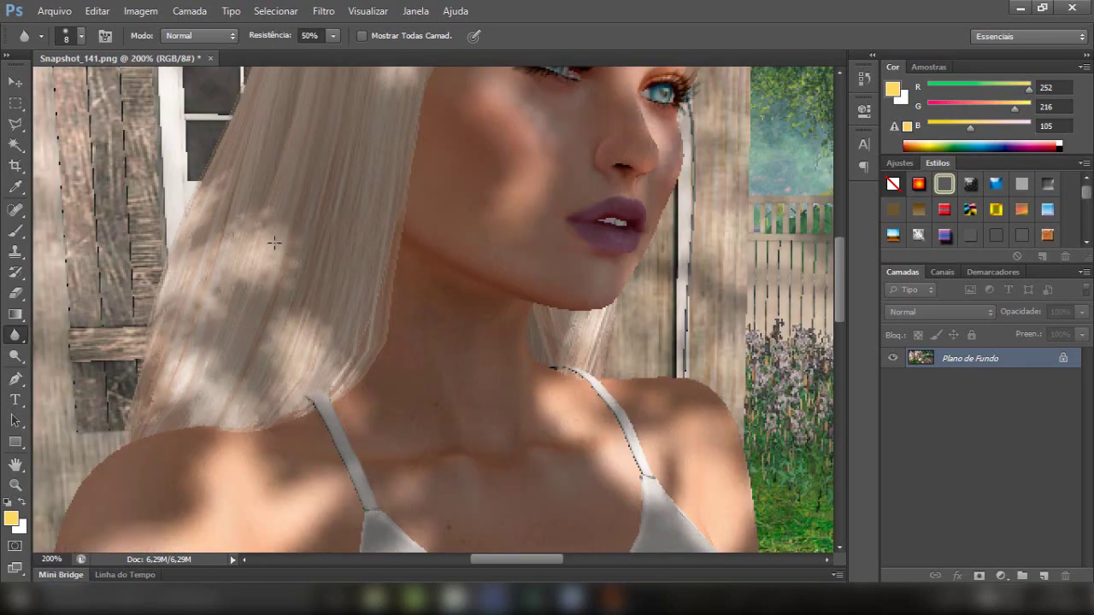
{"action": "scroll", "coordinate": [281, 349], "scroll_direction": "down", "scroll_amount": 5}
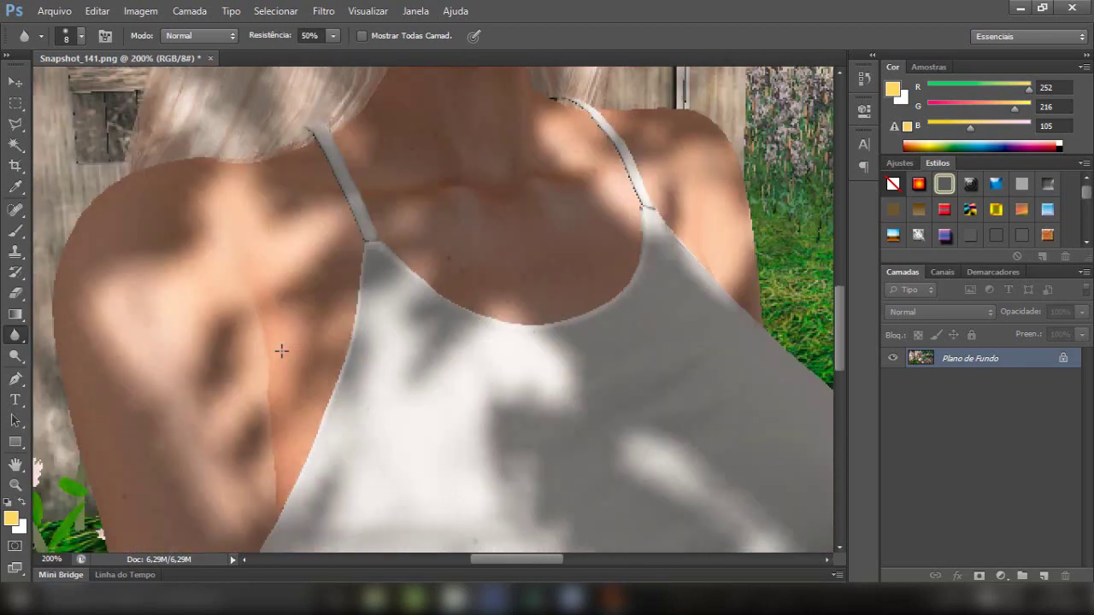
{"action": "scroll", "coordinate": [482, 259], "scroll_direction": "down", "scroll_amount": 2}
{"action": "scroll", "coordinate": [482, 433], "scroll_direction": "up", "scroll_amount": 1}
{"action": "scroll", "coordinate": [482, 433], "scroll_direction": "up", "scroll_amount": 1}
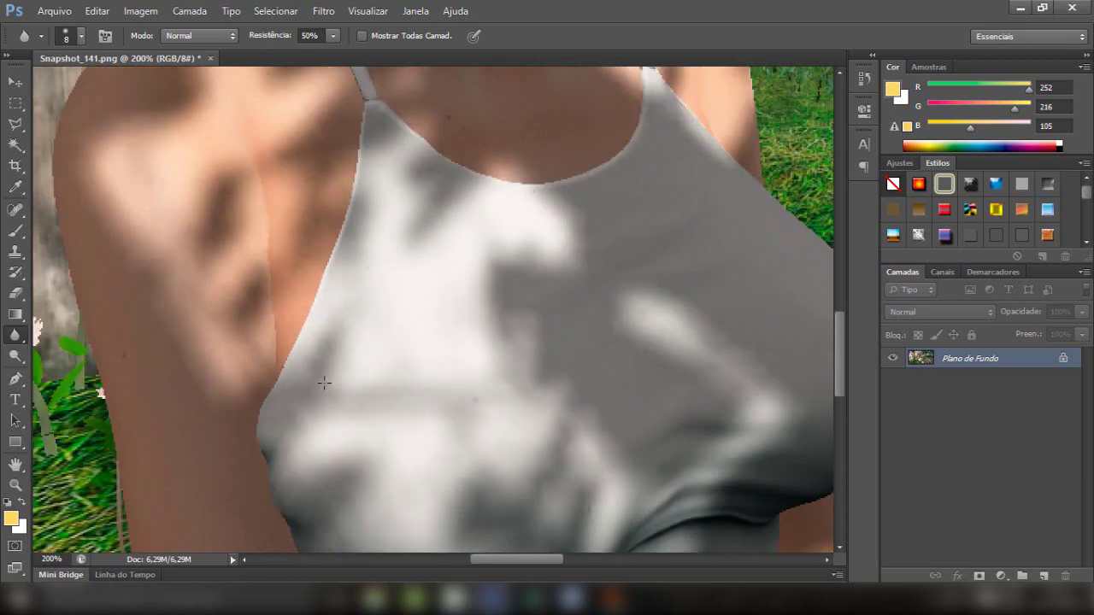
{"action": "scroll", "coordinate": [482, 433], "scroll_direction": "up", "scroll_amount": 1}
{"action": "scroll", "coordinate": [210, 197], "scroll_direction": "down", "scroll_amount": 1}
{"action": "scroll", "coordinate": [248, 267], "scroll_direction": "up", "scroll_amount": 3}
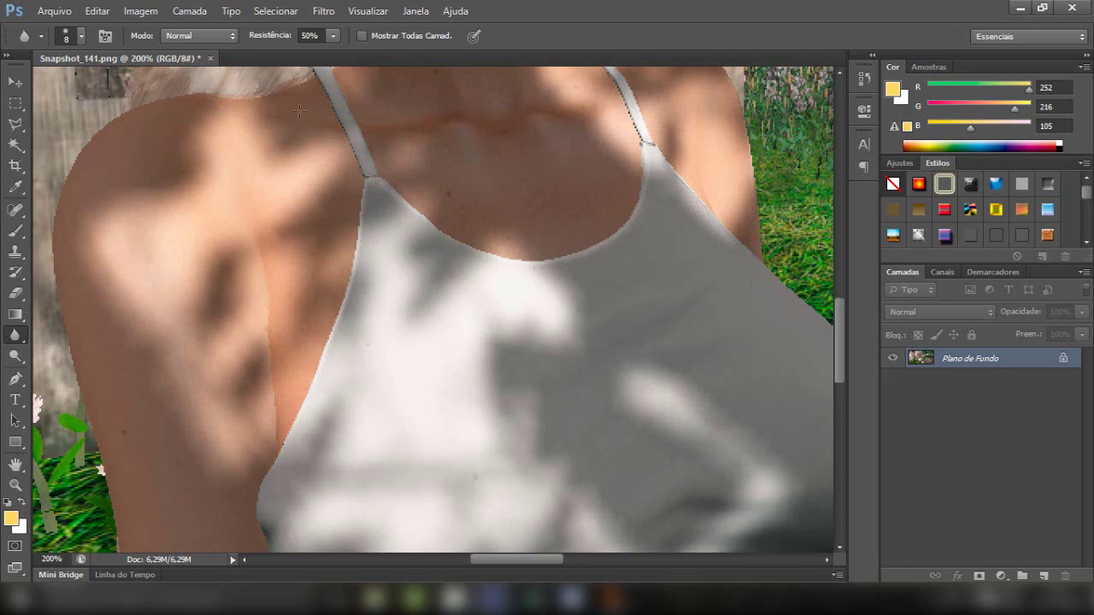
{"action": "scroll", "coordinate": [316, 274], "scroll_direction": "up", "scroll_amount": 3}
Apply a -7 cyan midtone Equilíbrio de Cores, then view the whole image at 33.33%.
{"action": "key", "text": "ctrl+minus"}
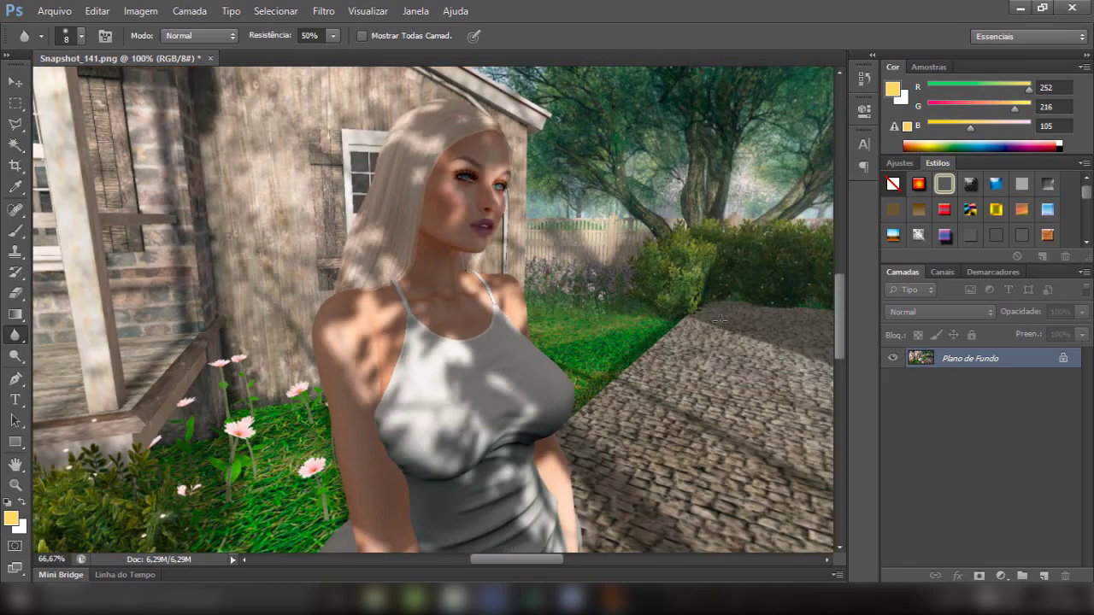
{"action": "key", "text": "ctrl+minus"}
{"action": "key", "text": "ctrl+minus"}
{"action": "scroll", "coordinate": [439, 208], "scroll_direction": "up", "scroll_amount": 1}
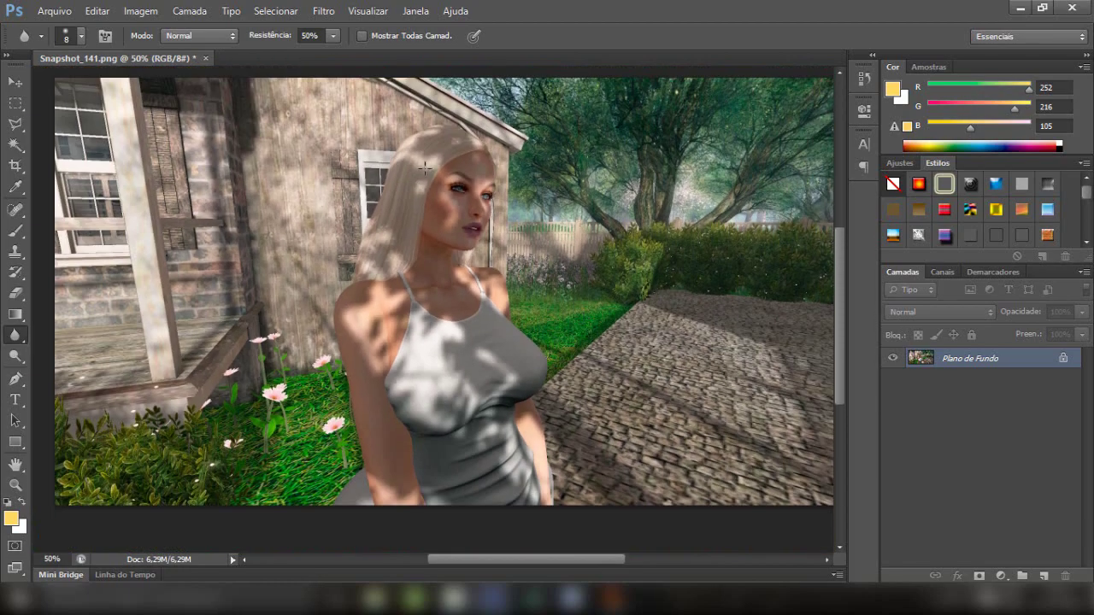
{"action": "scroll", "coordinate": [299, 128], "scroll_direction": "up", "scroll_amount": 2}
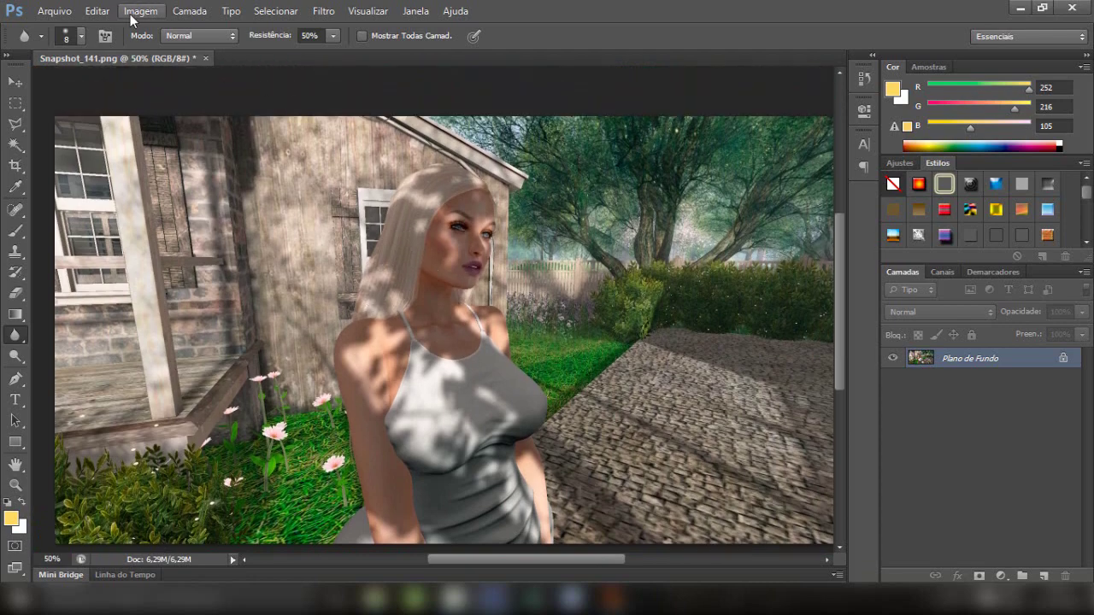
{"action": "left_click", "coordinate": [140, 11]}
{"action": "left_click", "coordinate": [403, 150]}
{"action": "left_click_drag", "start_coordinate": [813, 76], "coordinate": [821, 77]}
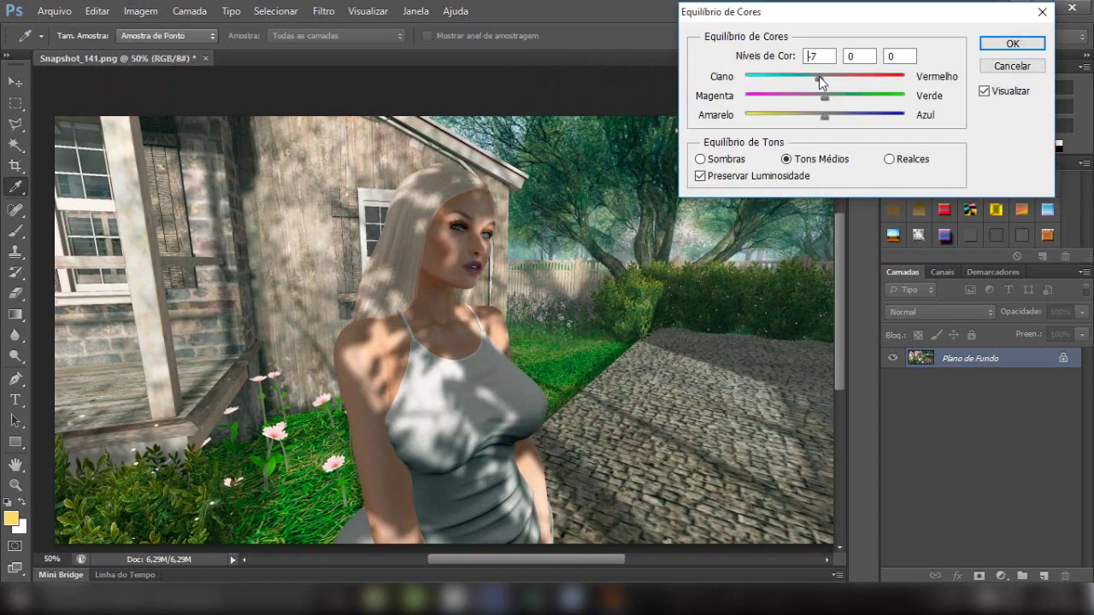
{"action": "left_click", "coordinate": [992, 66]}
{"action": "scroll", "coordinate": [597, 294], "scroll_direction": "down", "scroll_amount": 1}
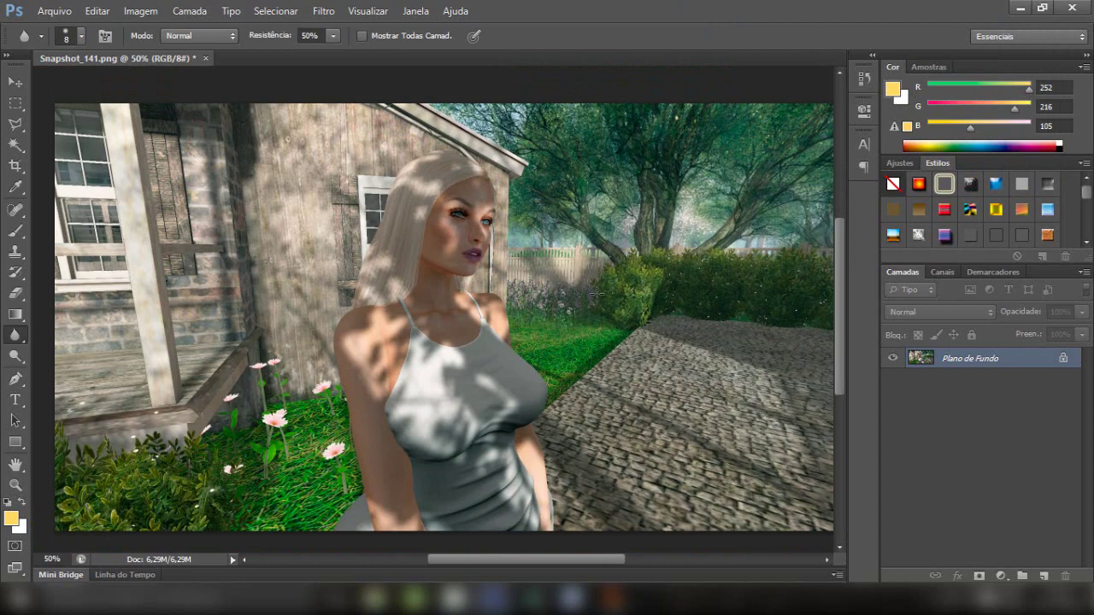
{"action": "key", "text": "ctrl+minus"}
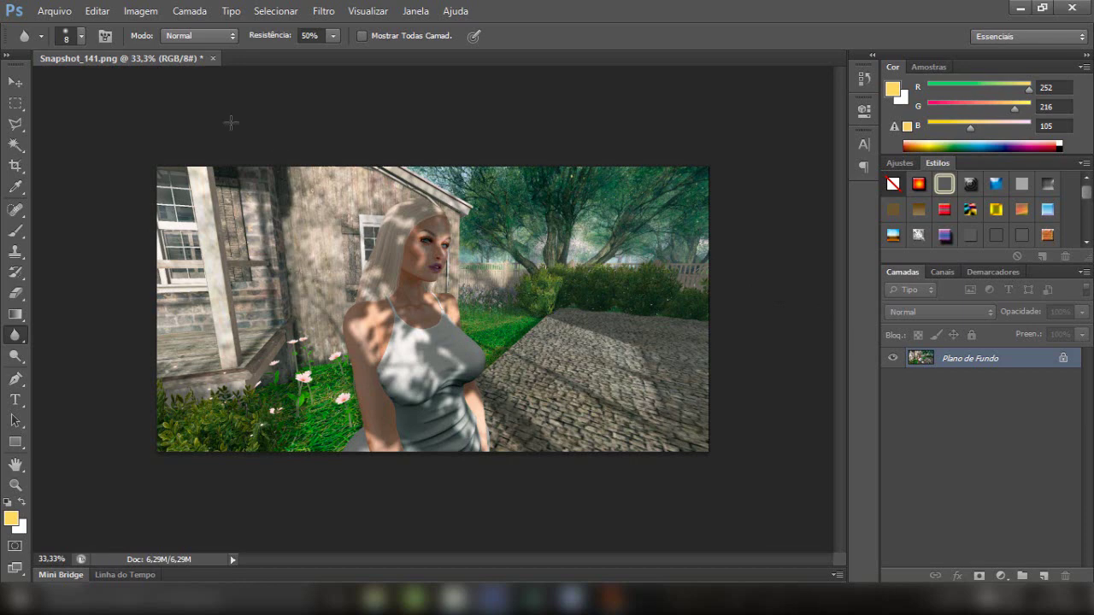
Save the edited snapshot as FOTO VIDEO CS6.png and view it at 50%.
{"action": "left_click", "coordinate": [55, 12]}
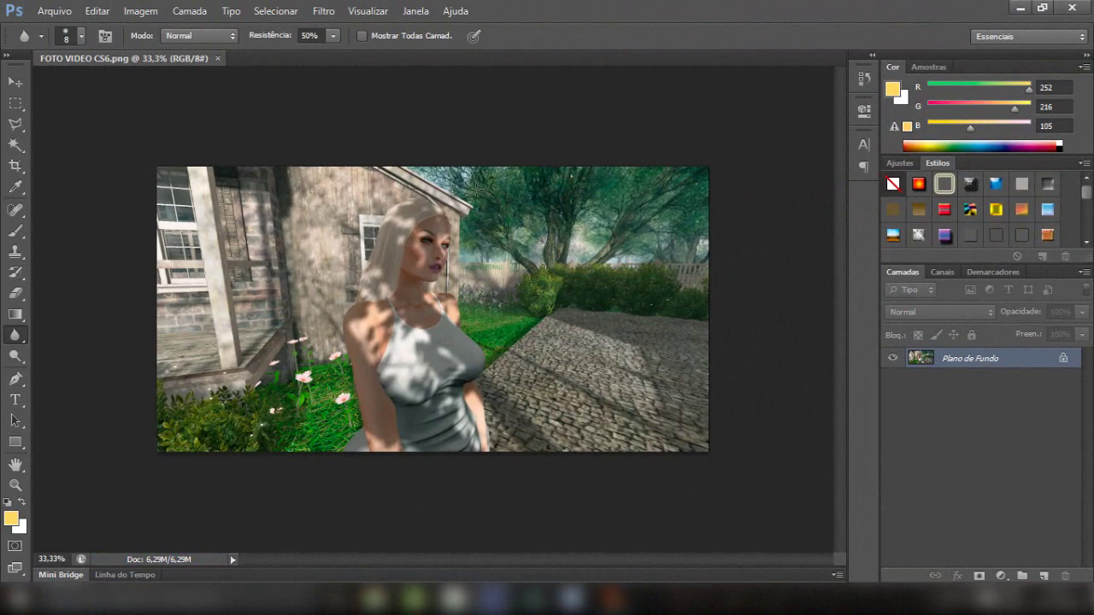
{"action": "key", "text": "ctrl+plus"}
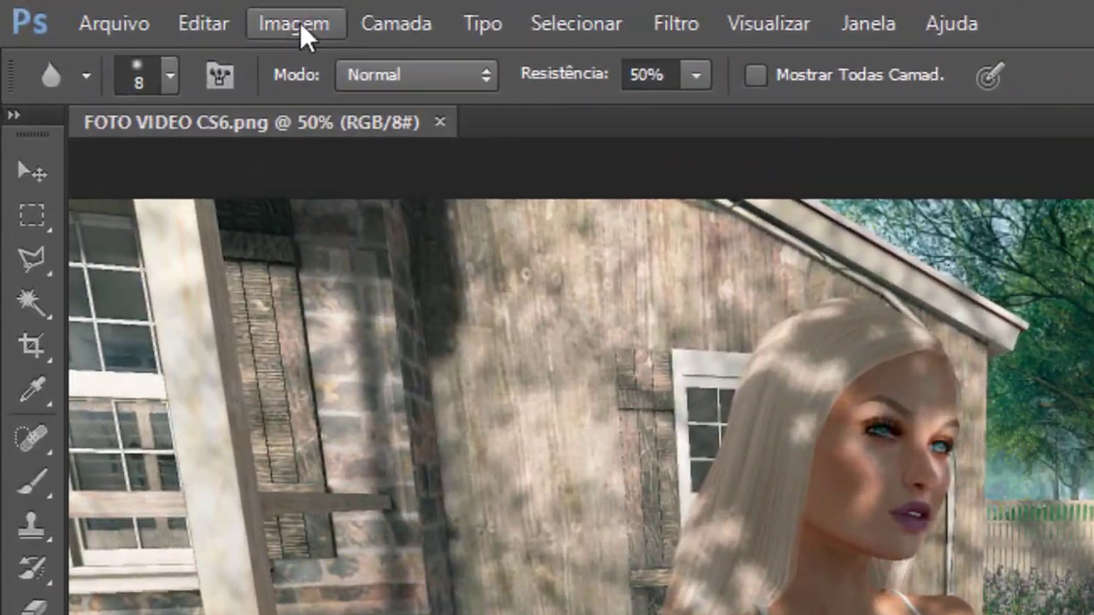
{"action": "left_click", "coordinate": [130, 10]}
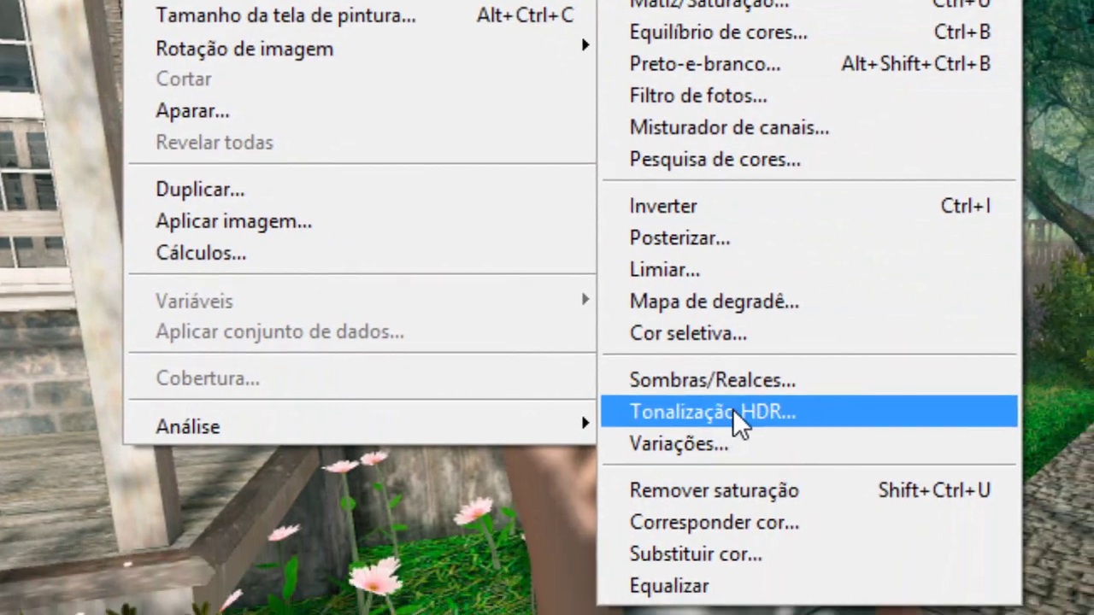
Preview the Crepúsculo da cidade, Achatada and Artístico monocromático HDR toning presets.
{"action": "left_click", "coordinate": [799, 418]}
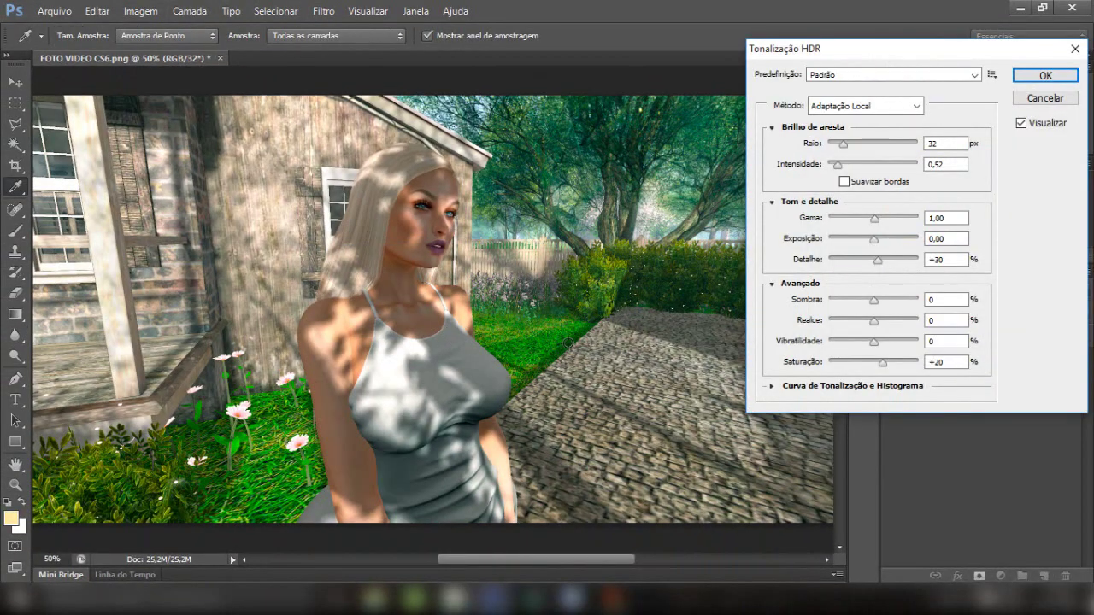
{"action": "left_click_drag", "start_coordinate": [938, 52], "coordinate": [859, 29]}
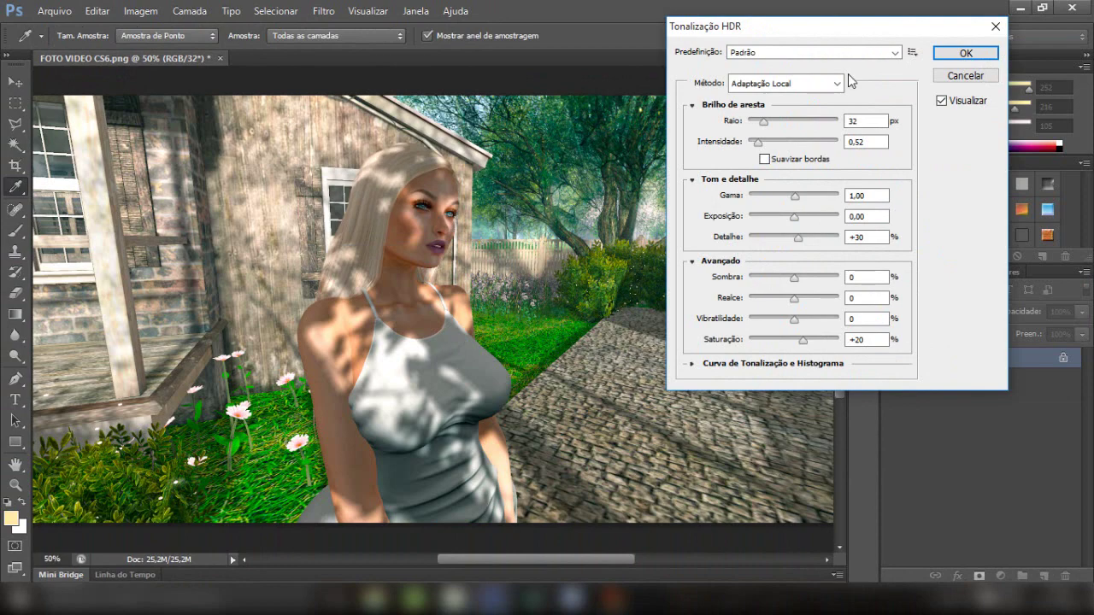
{"action": "left_click", "coordinate": [896, 54]}
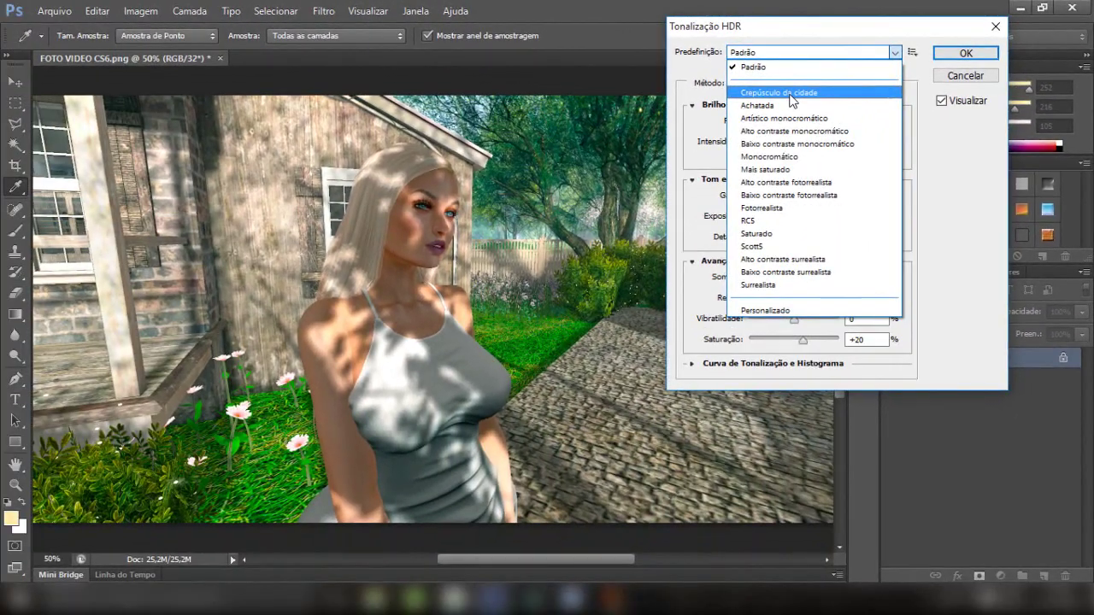
{"action": "left_click", "coordinate": [792, 93]}
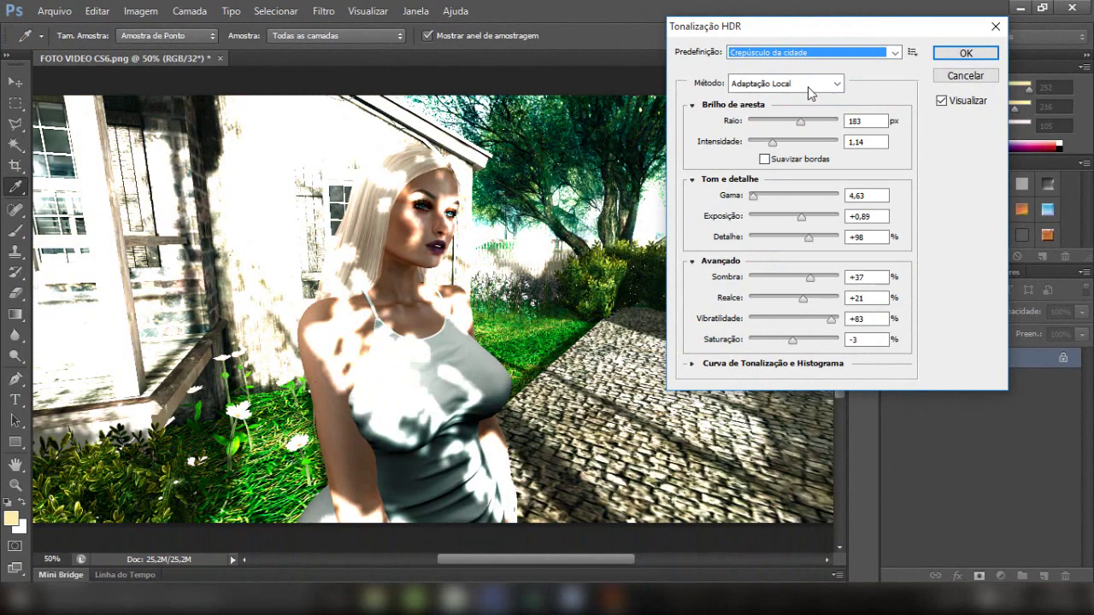
{"action": "left_click", "coordinate": [822, 54]}
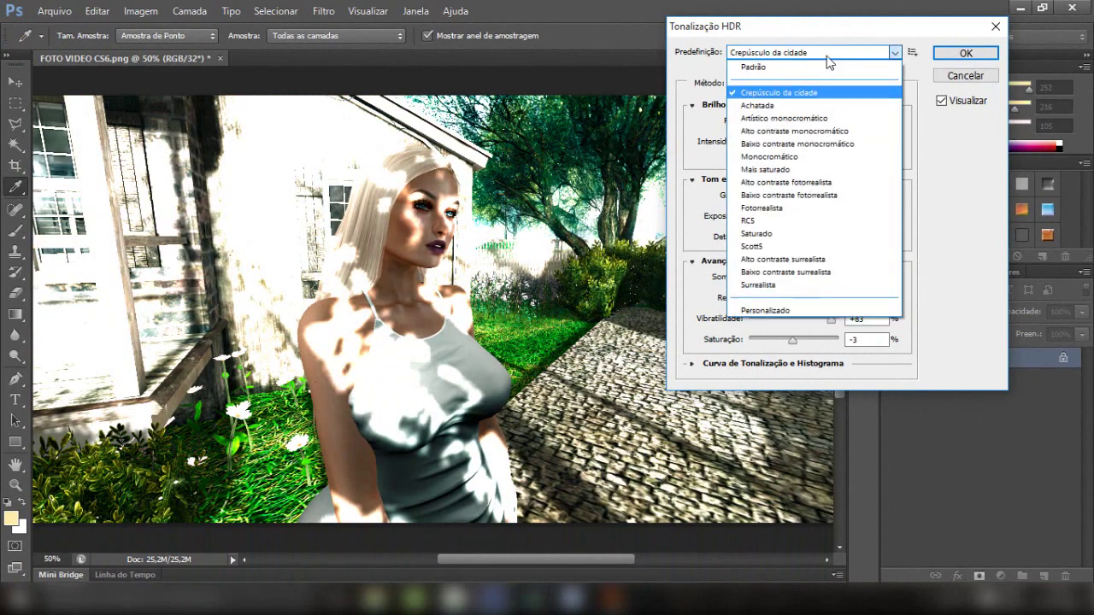
{"action": "left_click", "coordinate": [767, 106]}
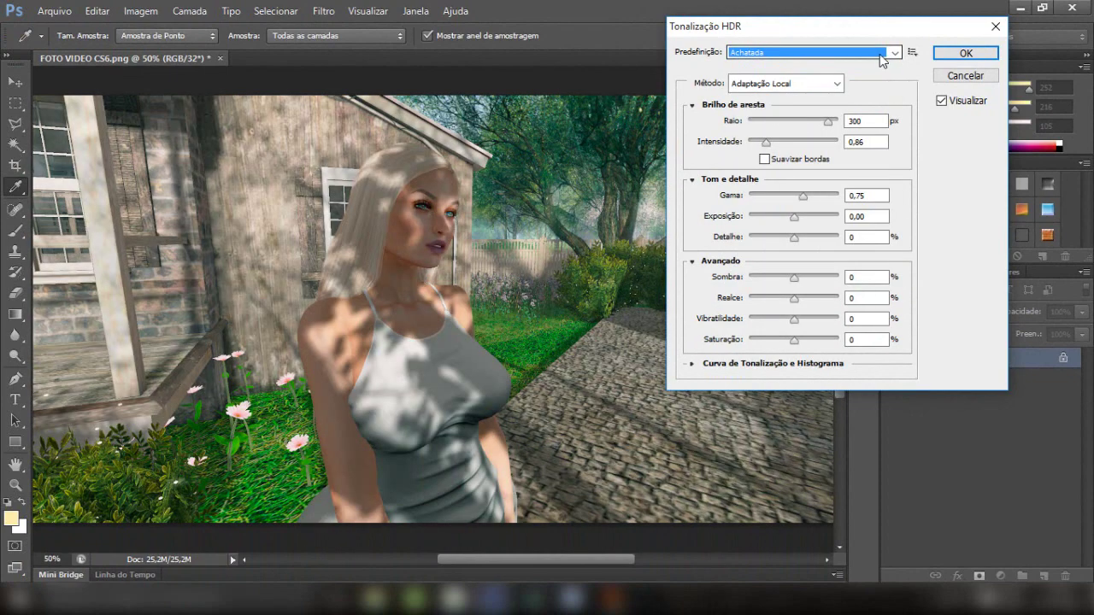
{"action": "left_click", "coordinate": [879, 53]}
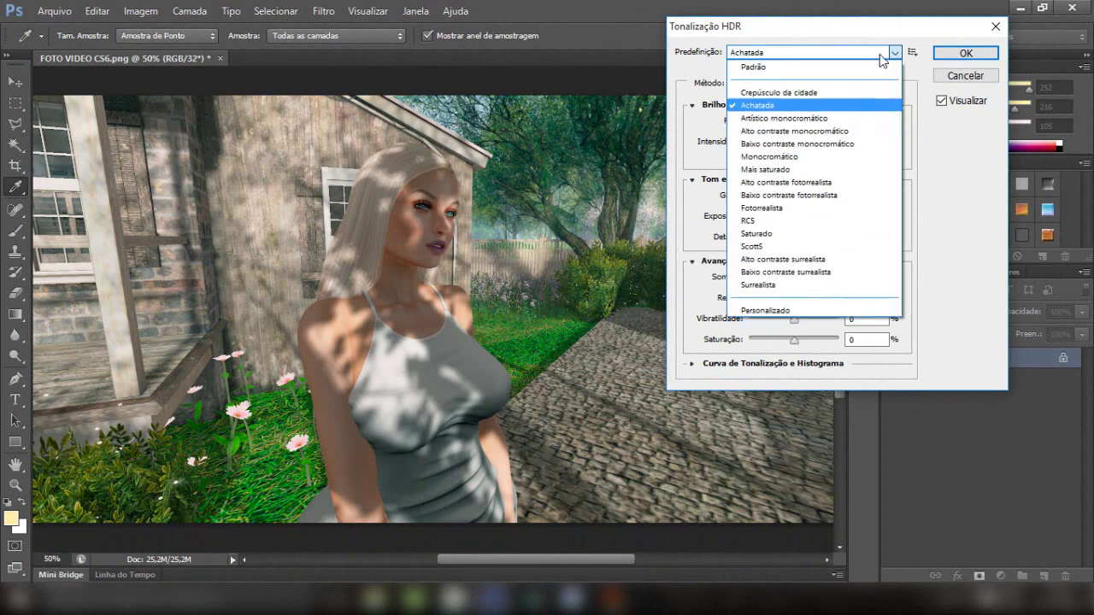
{"action": "left_click", "coordinate": [764, 118]}
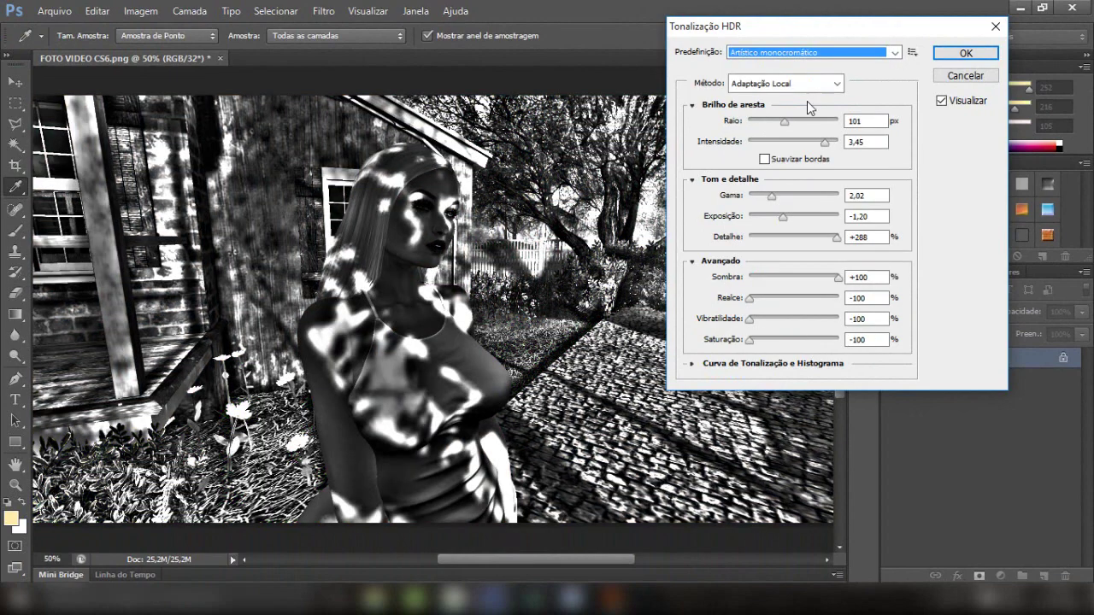
Preview Alto contraste monocromático, Baixo contraste monocromático and Monocromático, ending on Mais saturado.
{"action": "left_click", "coordinate": [822, 54]}
{"action": "left_click", "coordinate": [767, 131]}
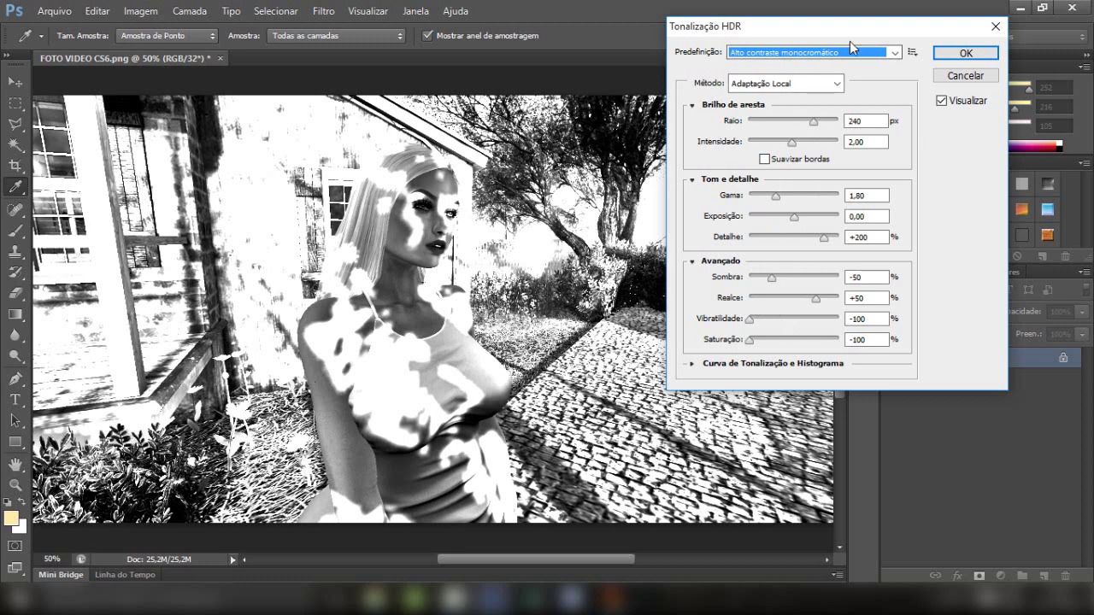
{"action": "left_click", "coordinate": [863, 53]}
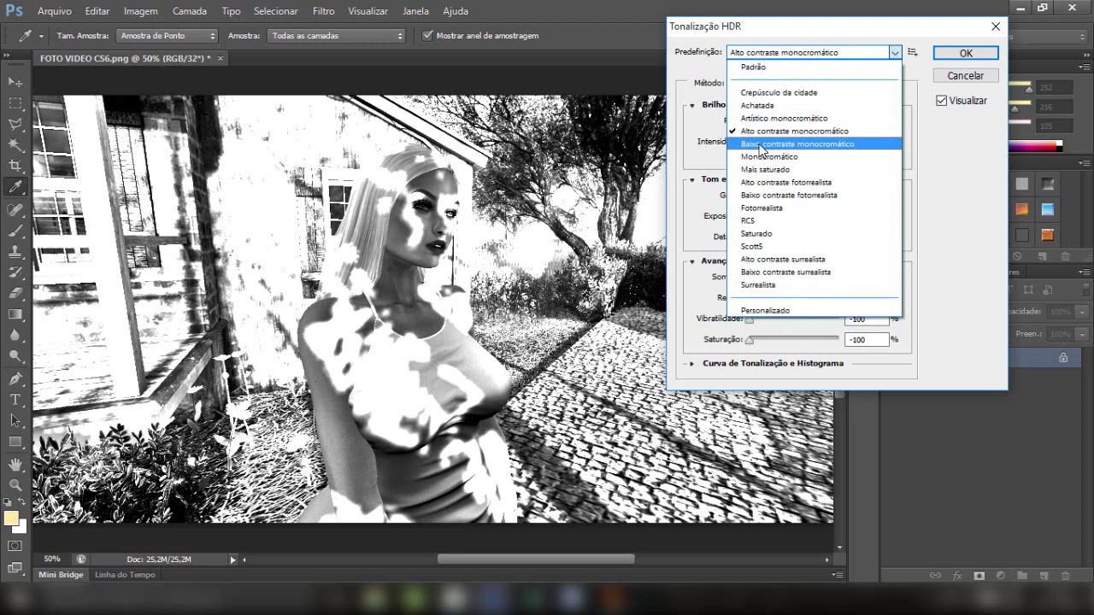
{"action": "left_click", "coordinate": [761, 144]}
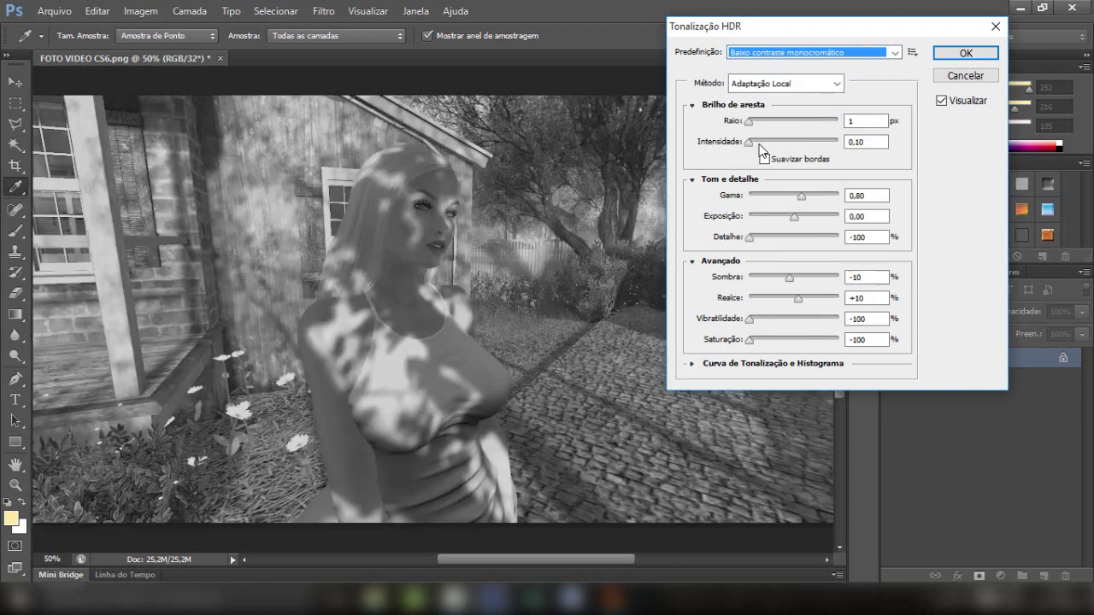
{"action": "left_click", "coordinate": [812, 53]}
{"action": "left_click", "coordinate": [766, 157]}
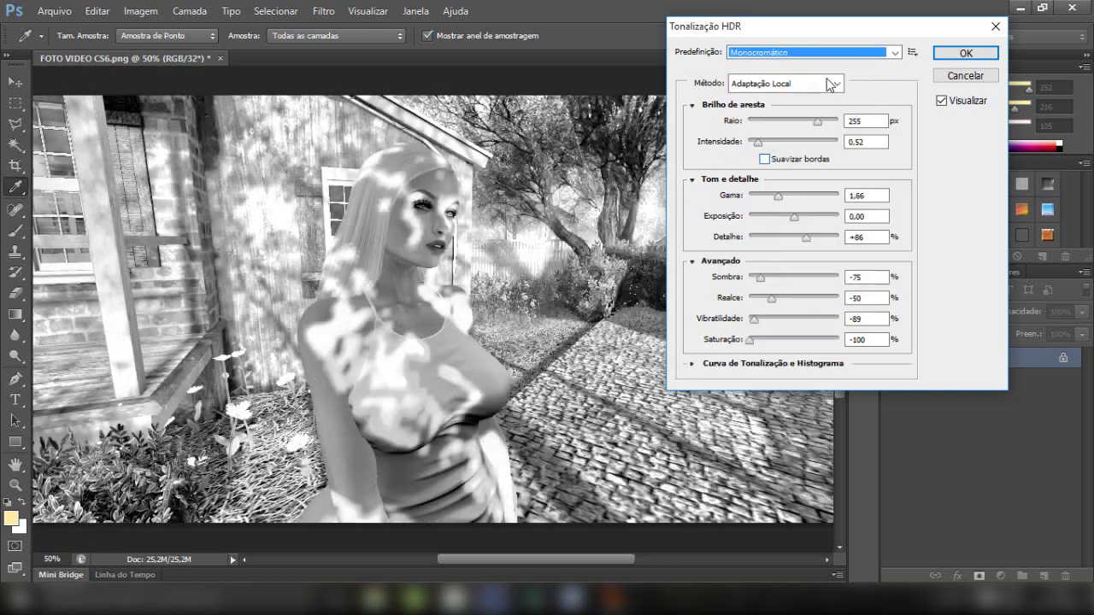
{"action": "left_click", "coordinate": [822, 53]}
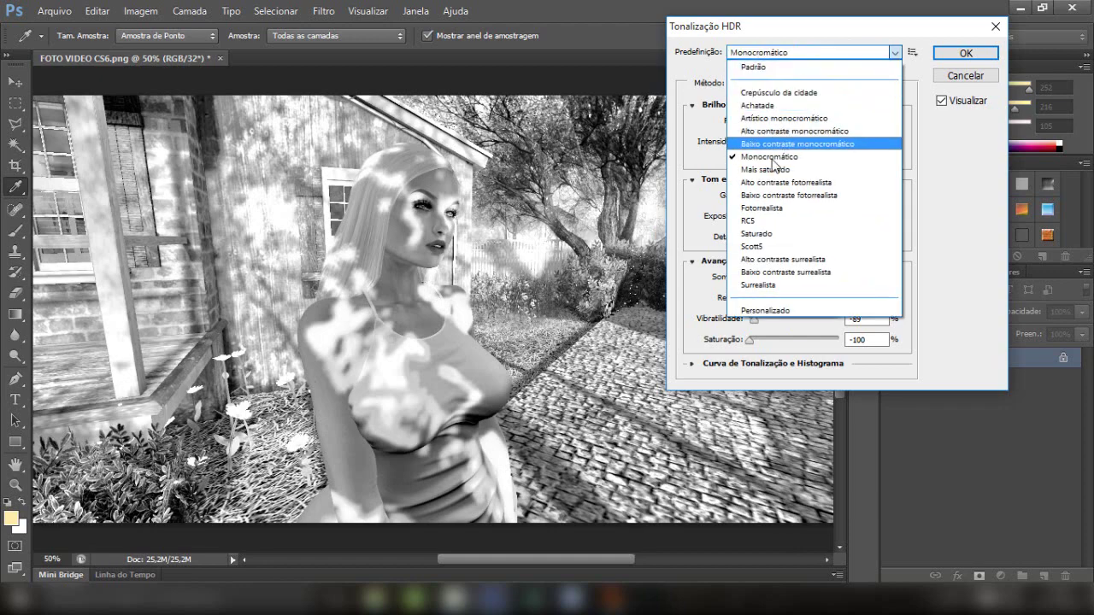
{"action": "left_click", "coordinate": [765, 173]}
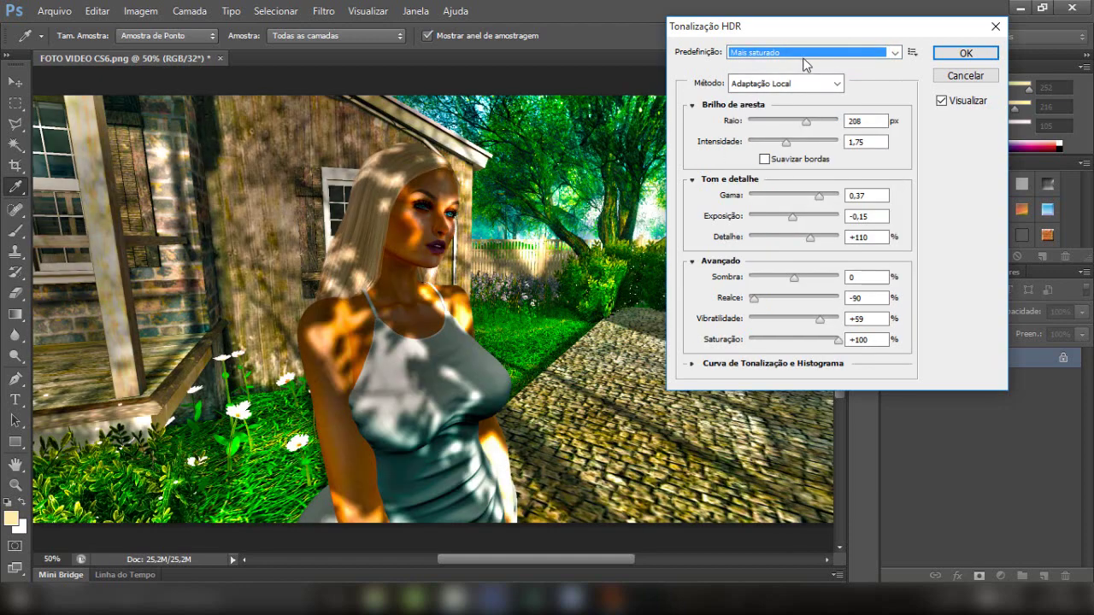
Compare Alto contraste fotorrealista, Baixo contraste fotorrealista and Fotorrealista presets at 100% zoom.
{"action": "left_click", "coordinate": [803, 53]}
{"action": "left_click", "coordinate": [753, 177]}
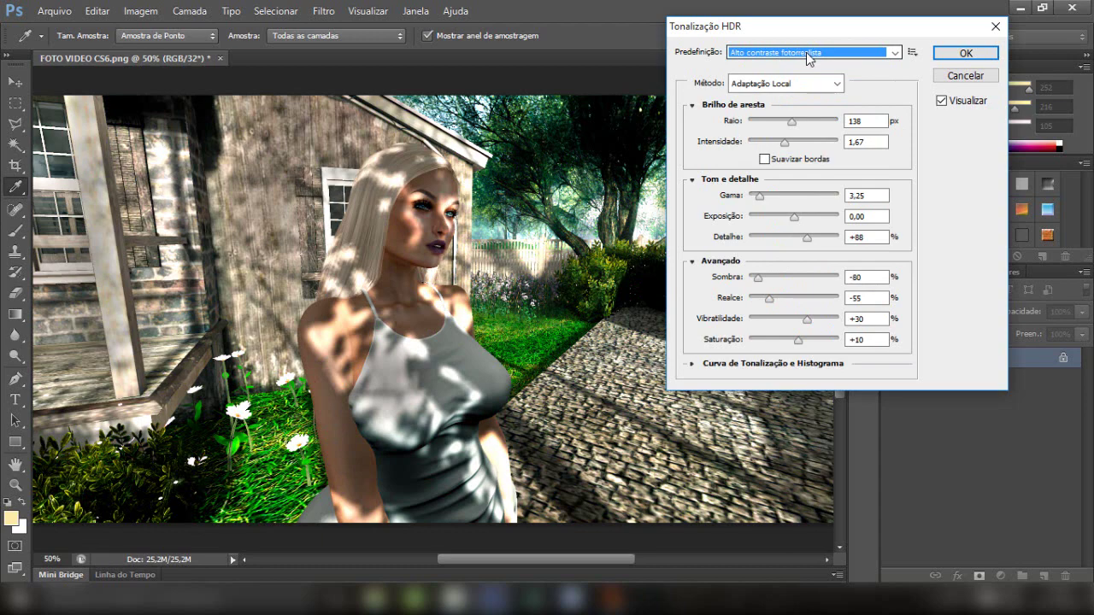
{"action": "left_click", "coordinate": [806, 52]}
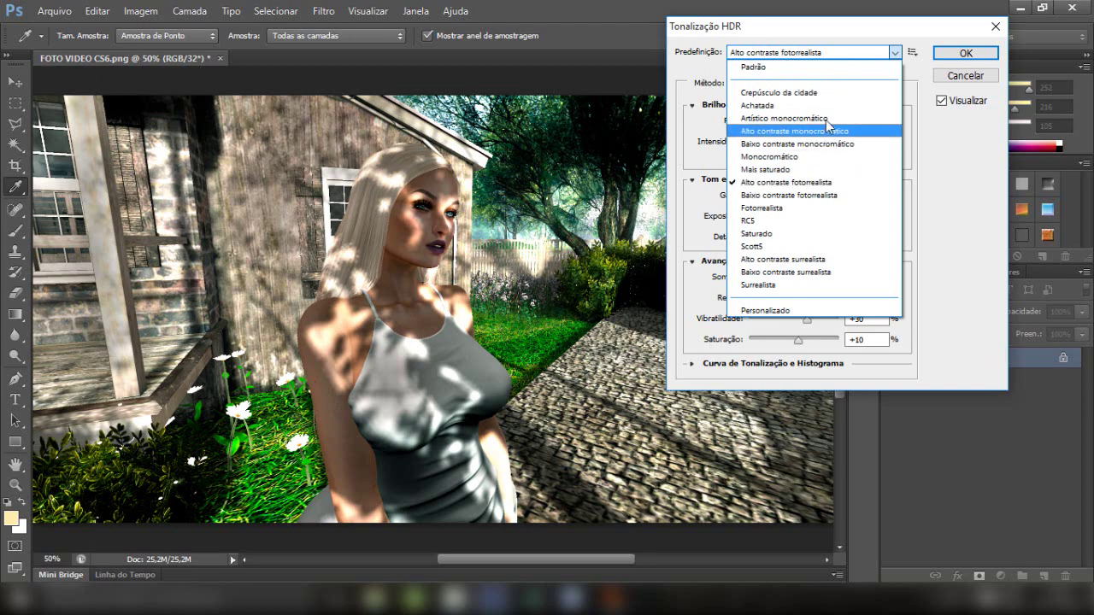
{"action": "left_click", "coordinate": [940, 31]}
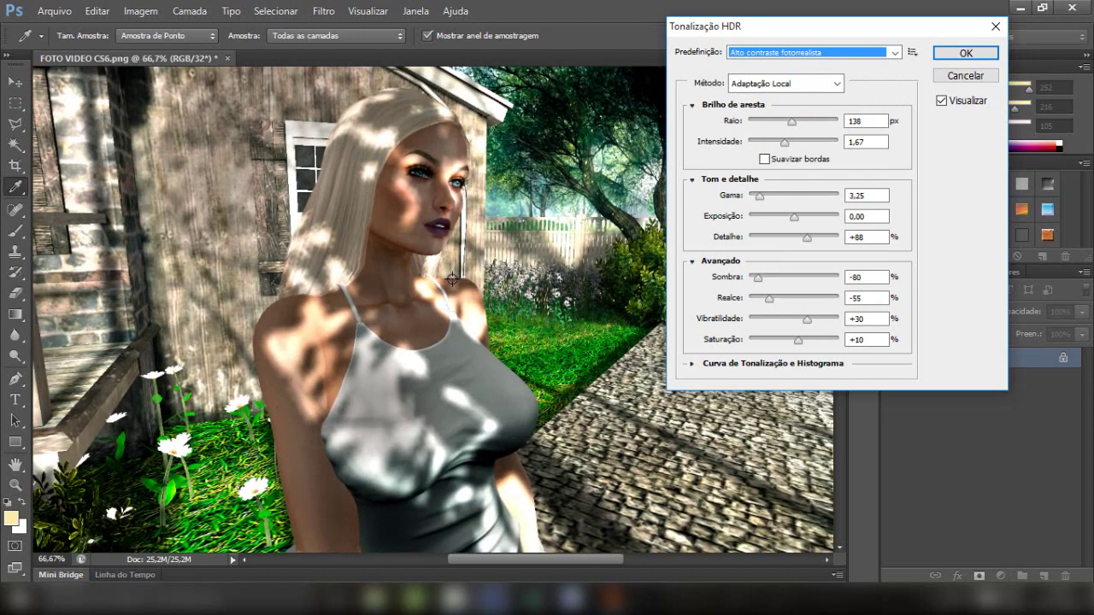
{"action": "left_click", "coordinate": [452, 279], "text": "ctrl"}
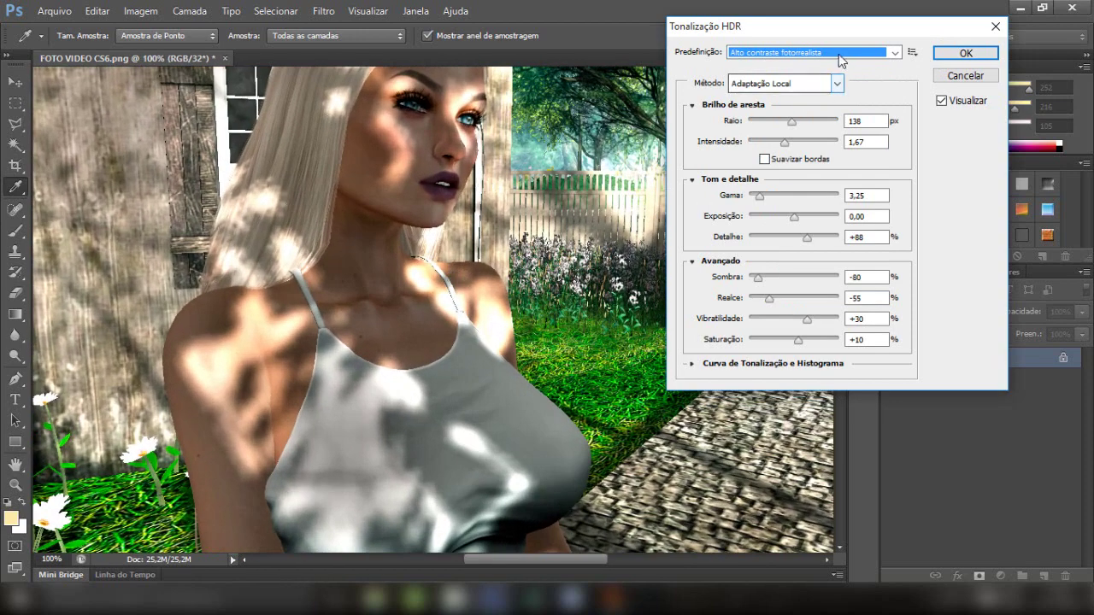
{"action": "left_click", "coordinate": [843, 54]}
{"action": "left_click", "coordinate": [765, 196]}
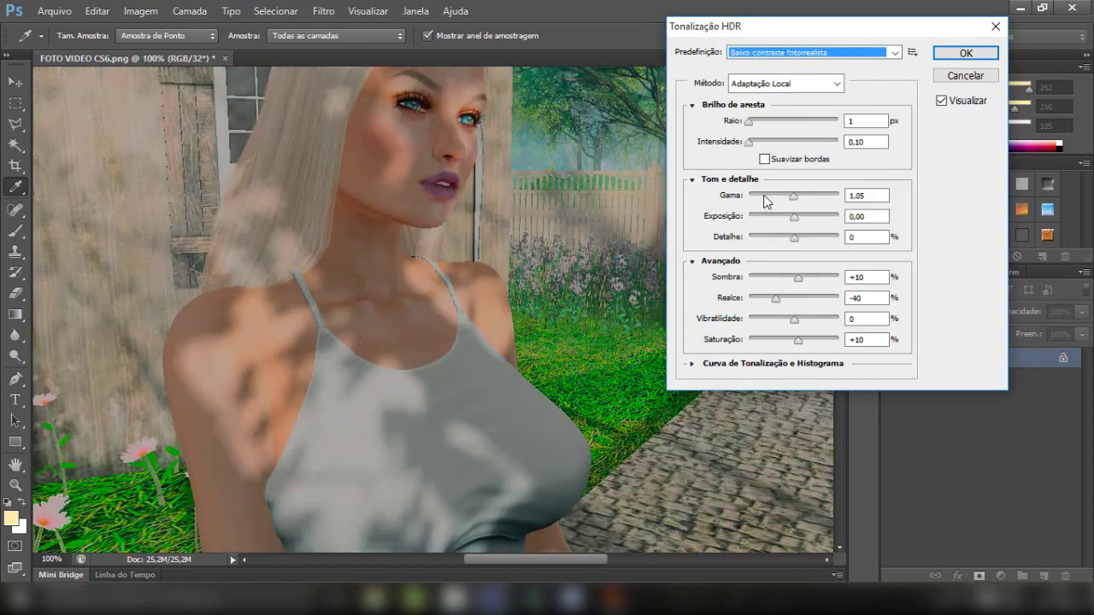
{"action": "left_click", "coordinate": [804, 51]}
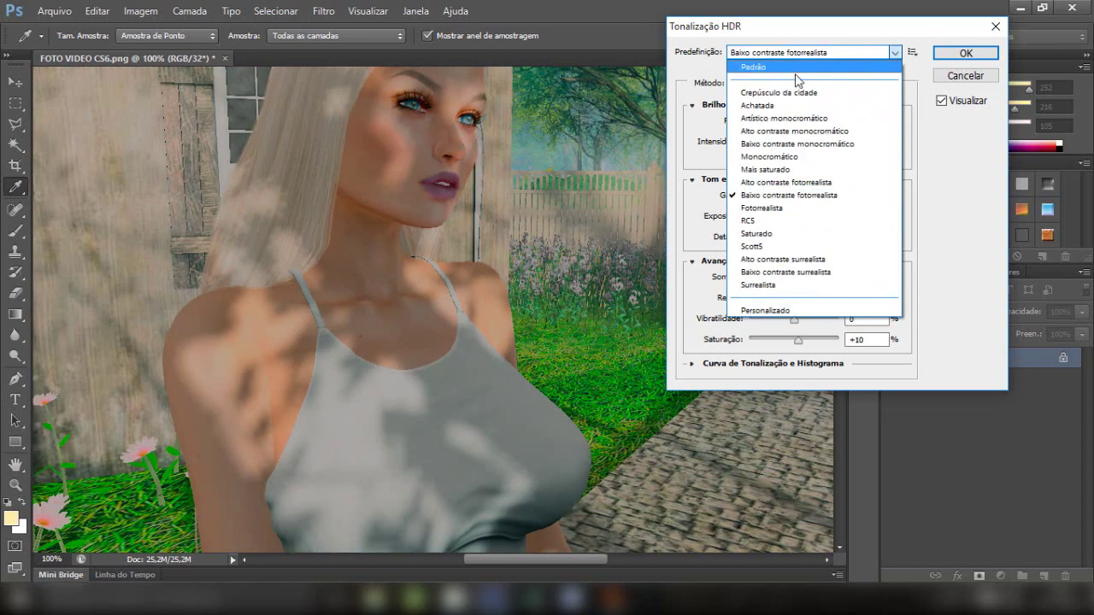
{"action": "left_click", "coordinate": [761, 208]}
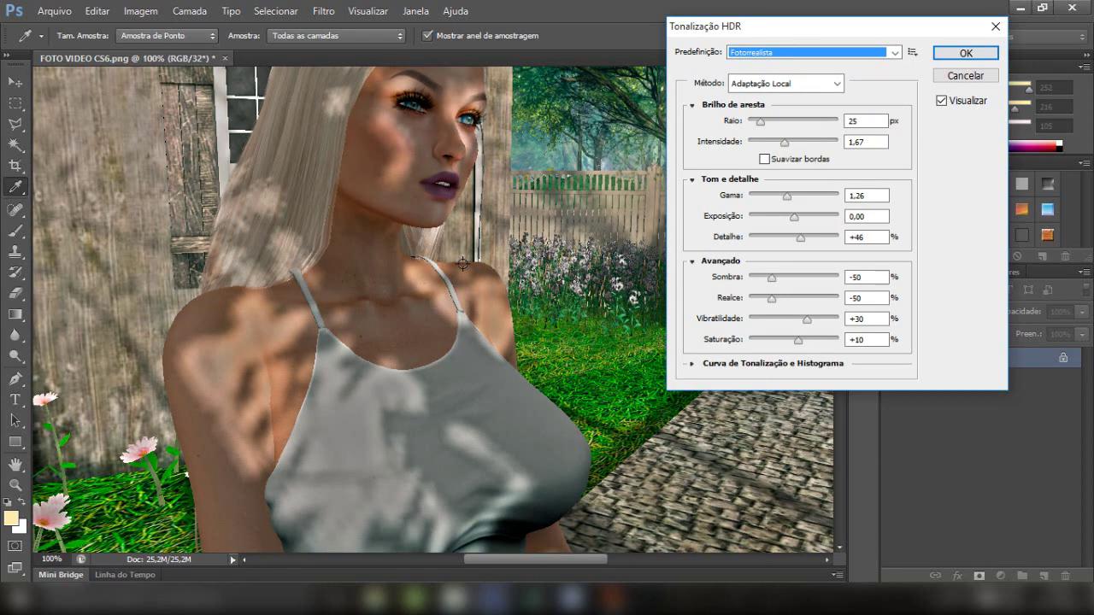
{"action": "key", "text": "ctrl+minus"}
{"action": "key", "text": "ctrl+minus"}
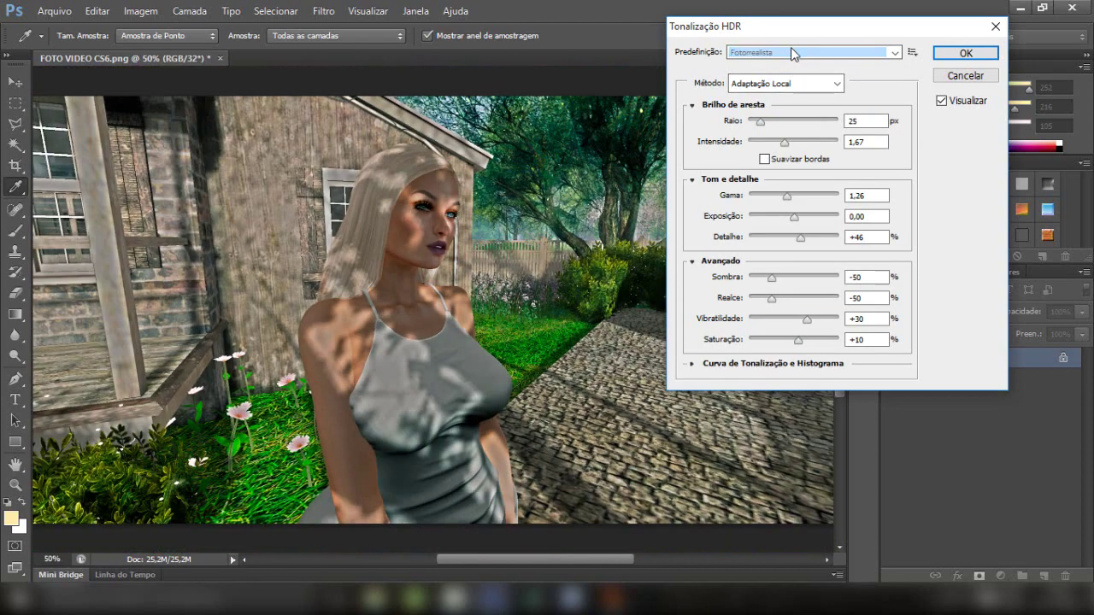
Try RC5 and the three surrealista presets, then return to Alto contraste fotorrealista.
{"action": "left_click", "coordinate": [792, 51]}
{"action": "left_click", "coordinate": [761, 224]}
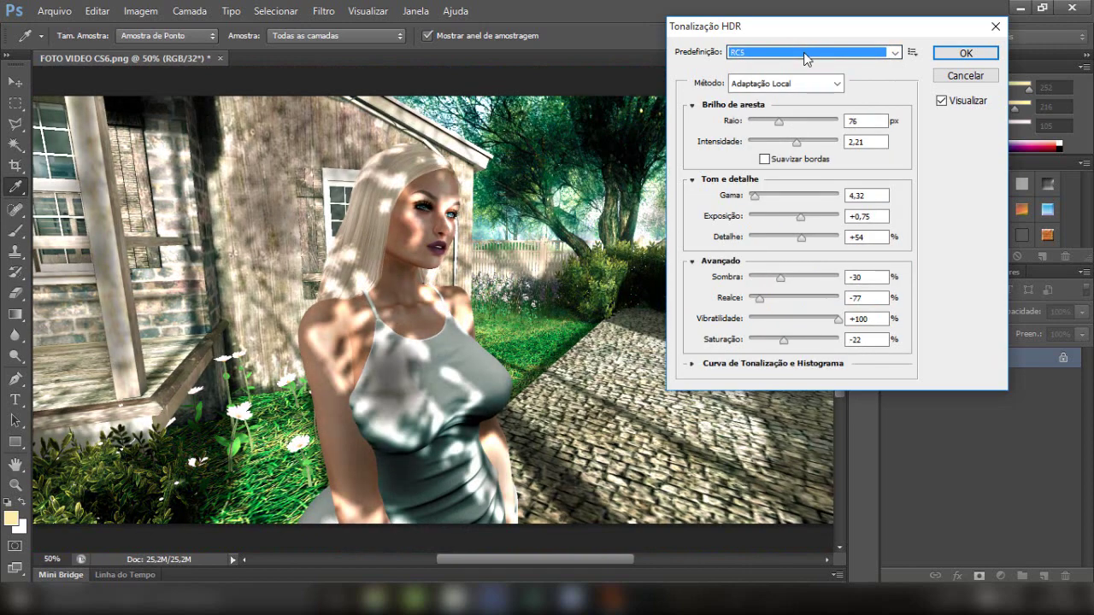
{"action": "left_click", "coordinate": [805, 55]}
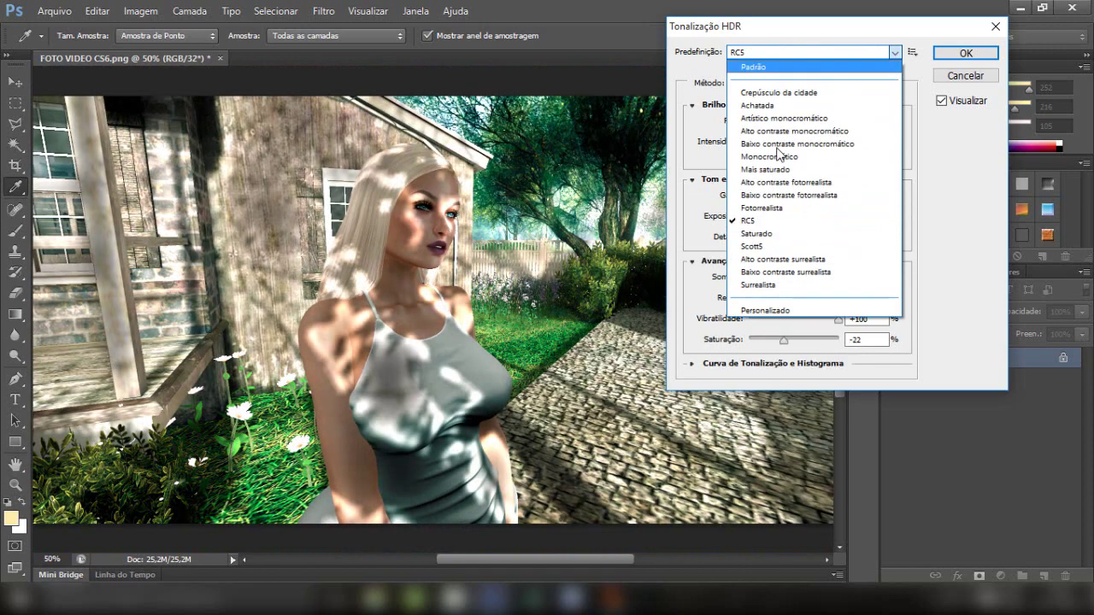
{"action": "left_click", "coordinate": [770, 259]}
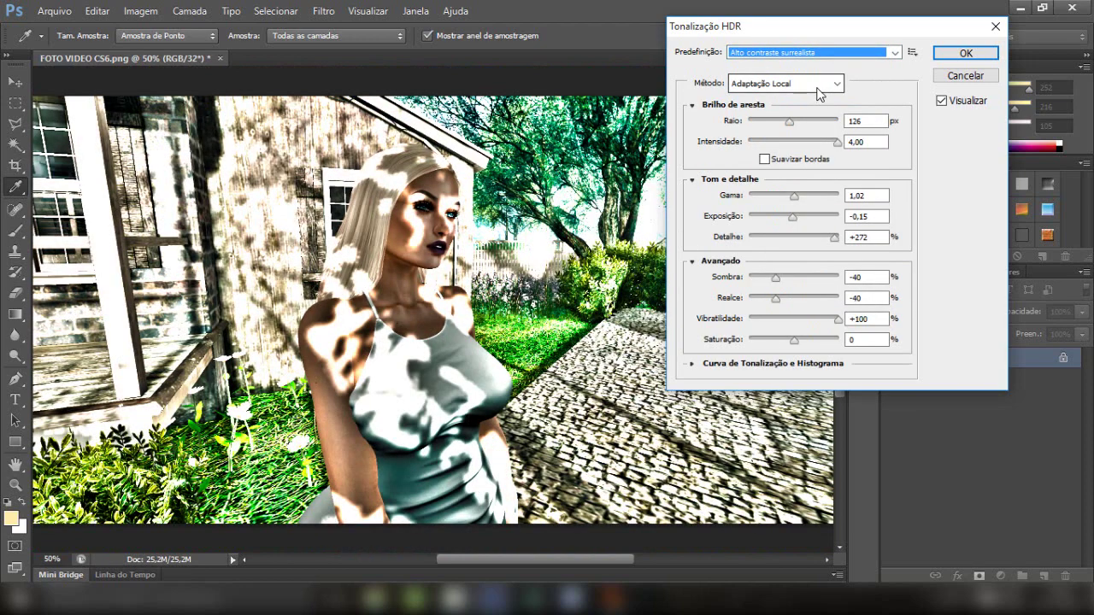
{"action": "left_click", "coordinate": [815, 56]}
{"action": "left_click", "coordinate": [756, 274]}
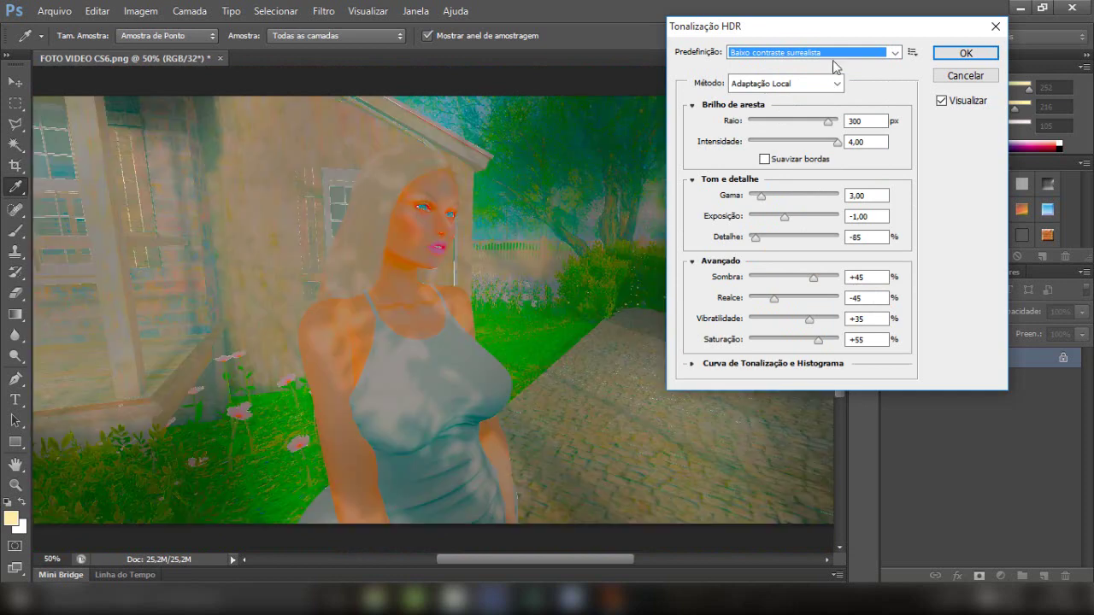
{"action": "left_click", "coordinate": [835, 57]}
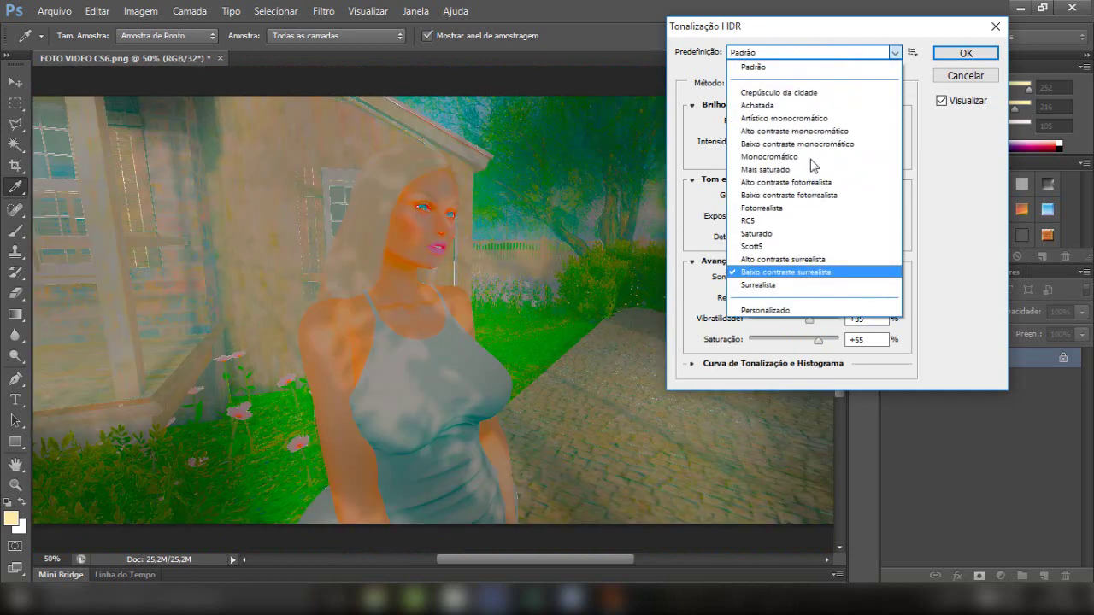
{"action": "left_click", "coordinate": [773, 287]}
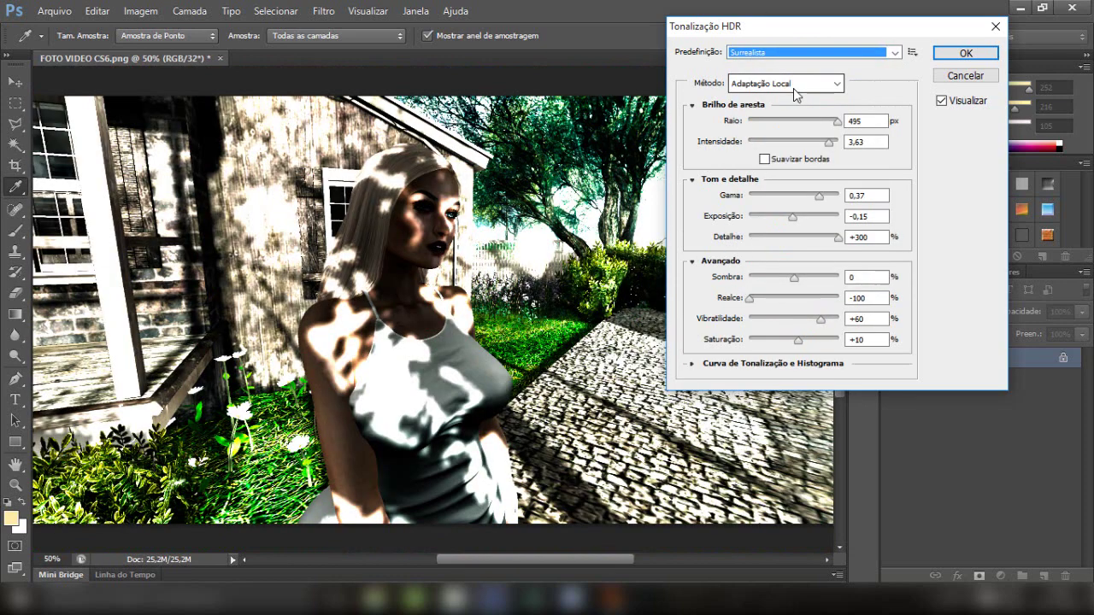
{"action": "left_click", "coordinate": [781, 53]}
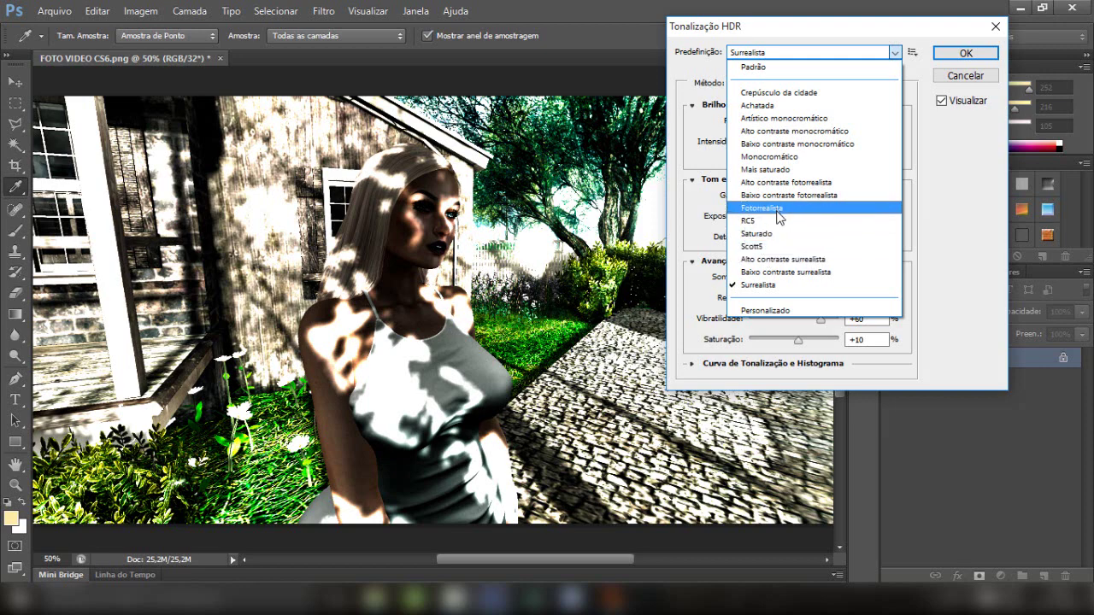
{"action": "left_click", "coordinate": [778, 209]}
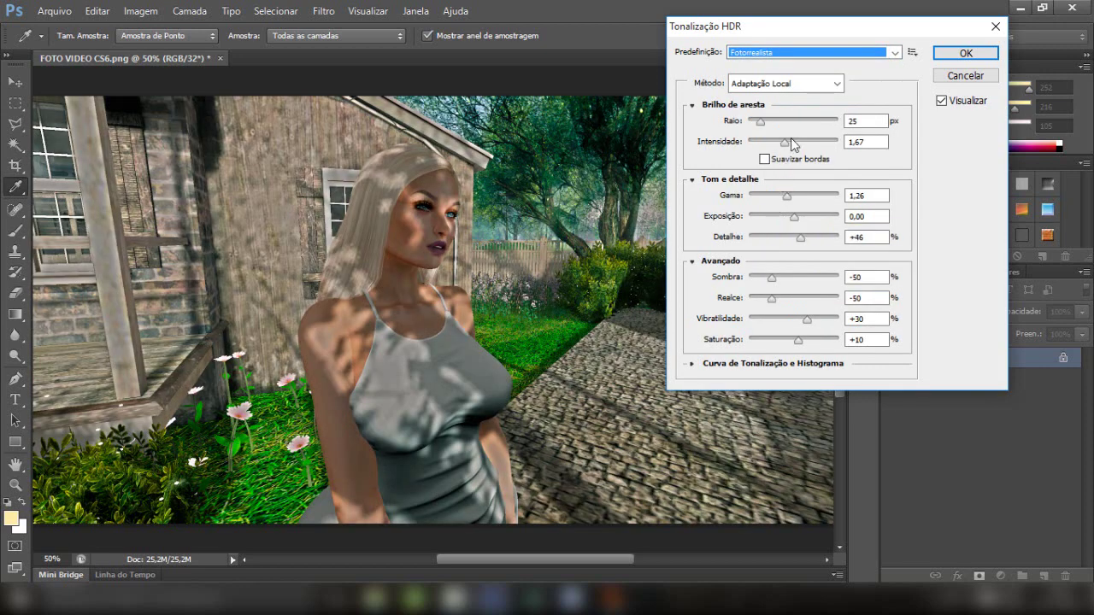
{"action": "left_click", "coordinate": [799, 53]}
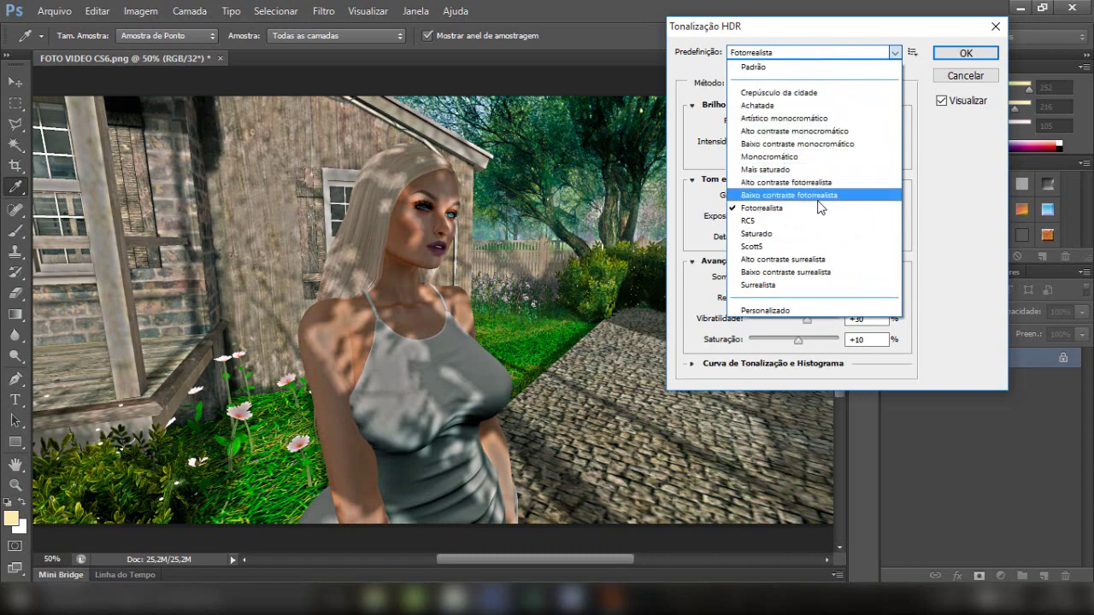
{"action": "left_click", "coordinate": [801, 183]}
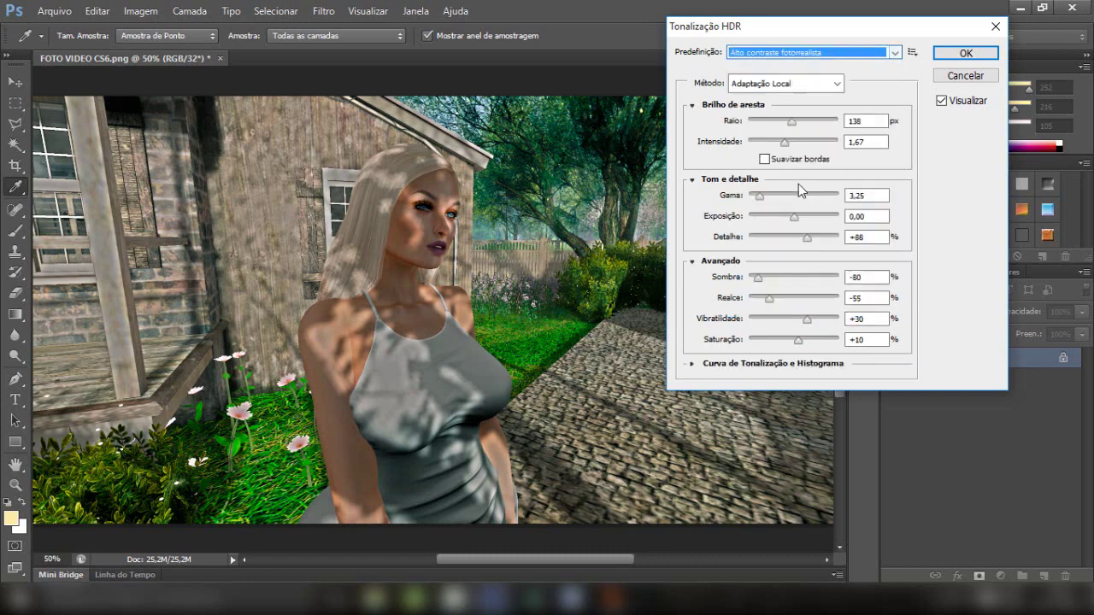
Apply custom HDR toning with Intensidade 3,40, Gama 0,86 and lifted shadows.
{"action": "left_click_drag", "start_coordinate": [785, 142], "coordinate": [824, 137]}
{"action": "mouse_move", "coordinate": [760, 196]}
{"action": "left_mouse_down"}
{"action": "mouse_move", "coordinate": [796, 203]}
{"action": "mouse_move", "coordinate": [808, 239]}
{"action": "left_mouse_up"}
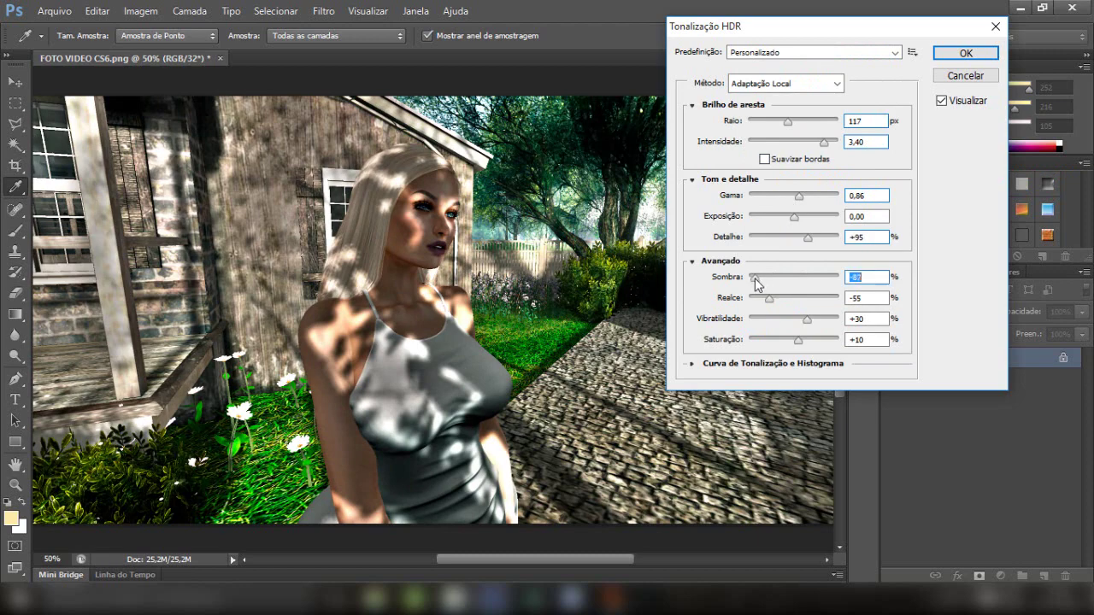
{"action": "mouse_move", "coordinate": [756, 278]}
{"action": "left_mouse_down"}
{"action": "mouse_move", "coordinate": [775, 299]}
{"action": "mouse_move", "coordinate": [762, 334]}
{"action": "mouse_move", "coordinate": [791, 321]}
{"action": "mouse_move", "coordinate": [805, 342]}
{"action": "mouse_move", "coordinate": [798, 320]}
{"action": "left_mouse_up"}
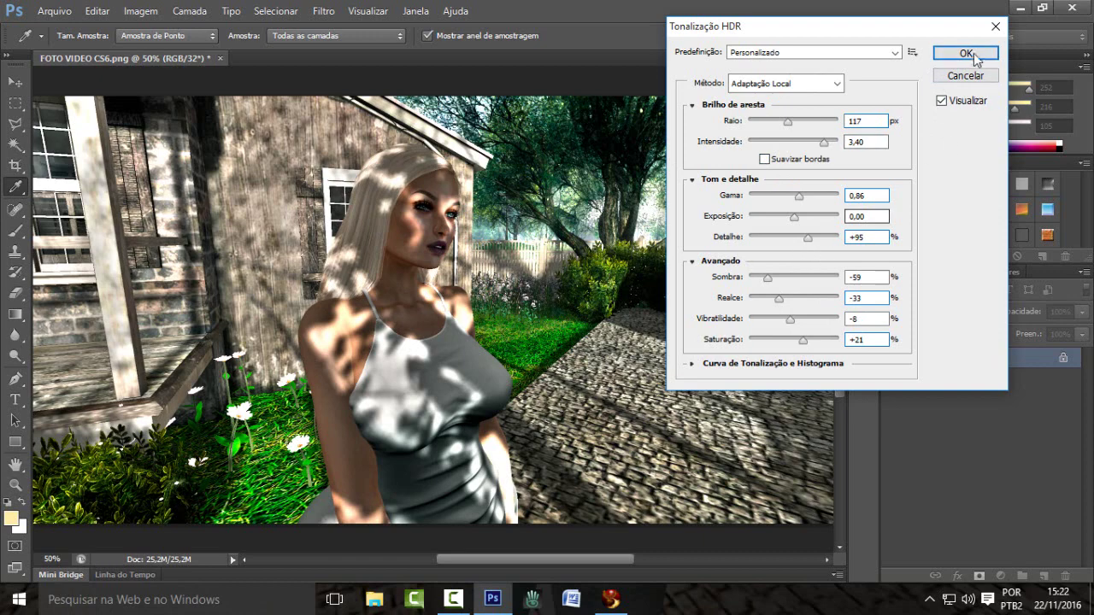
{"action": "left_click", "coordinate": [959, 53]}
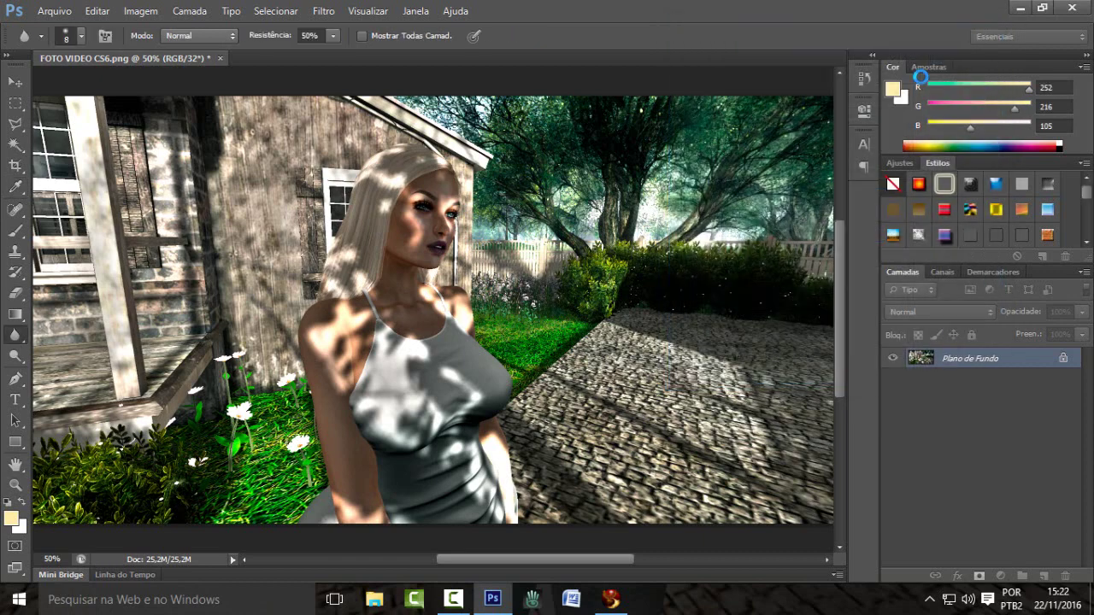
Apply Brilho/Contraste with brightness 11 and contrast -20 to the HDR-toned photo.
{"action": "left_click", "coordinate": [137, 13]}
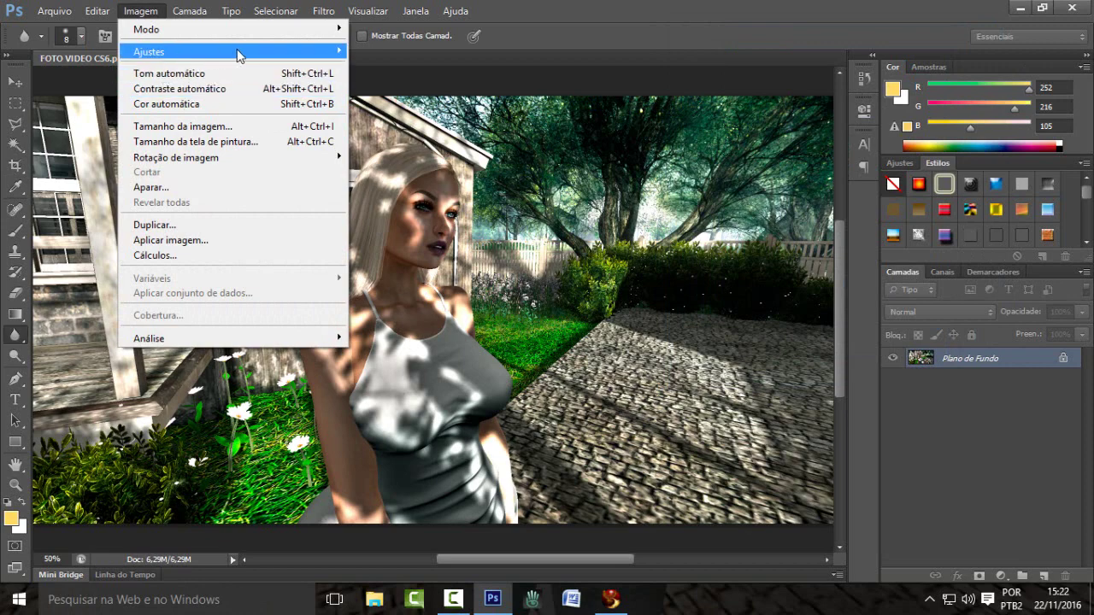
{"action": "mouse_move", "coordinate": [149, 51]}
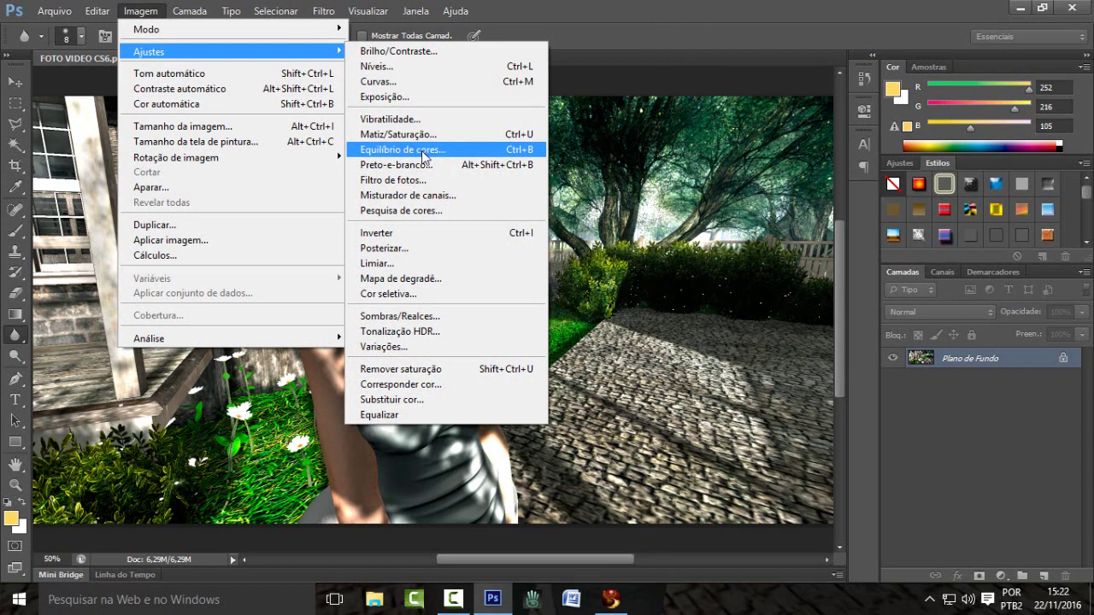
{"action": "left_click", "coordinate": [410, 53]}
{"action": "mouse_move", "coordinate": [892, 99]}
{"action": "left_mouse_down"}
{"action": "mouse_move", "coordinate": [877, 97]}
{"action": "mouse_move", "coordinate": [900, 102]}
{"action": "mouse_move", "coordinate": [887, 134]}
{"action": "mouse_move", "coordinate": [848, 141]}
{"action": "mouse_move", "coordinate": [859, 145]}
{"action": "left_mouse_up"}
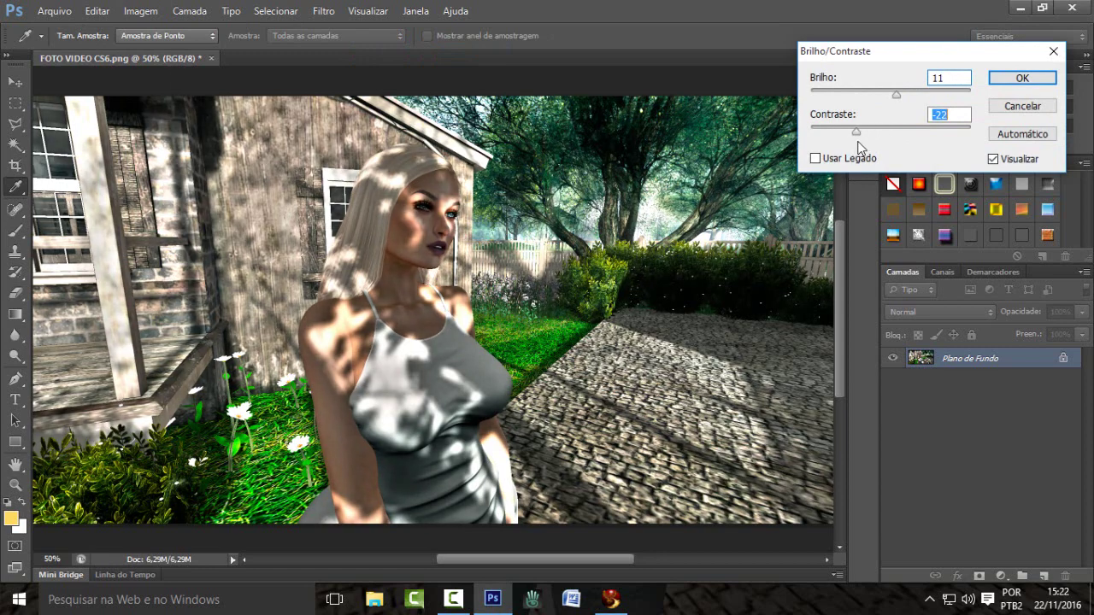
{"action": "left_click", "coordinate": [1022, 78]}
{"action": "left_click", "coordinate": [140, 12]}
{"action": "mouse_move", "coordinate": [231, 51]}
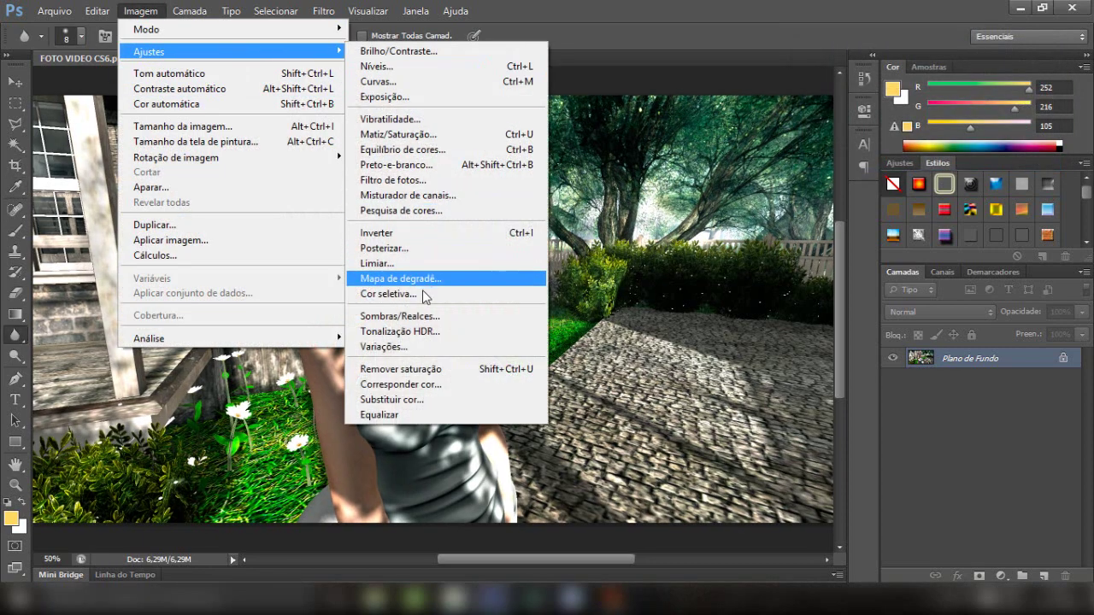
Apply Shadows/Highlights with the shadows lifted moderately, about 20%, and highlights at 5%.
{"action": "left_click", "coordinate": [382, 316]}
{"action": "left_click_drag", "start_coordinate": [579, 153], "coordinate": [873, 104]}
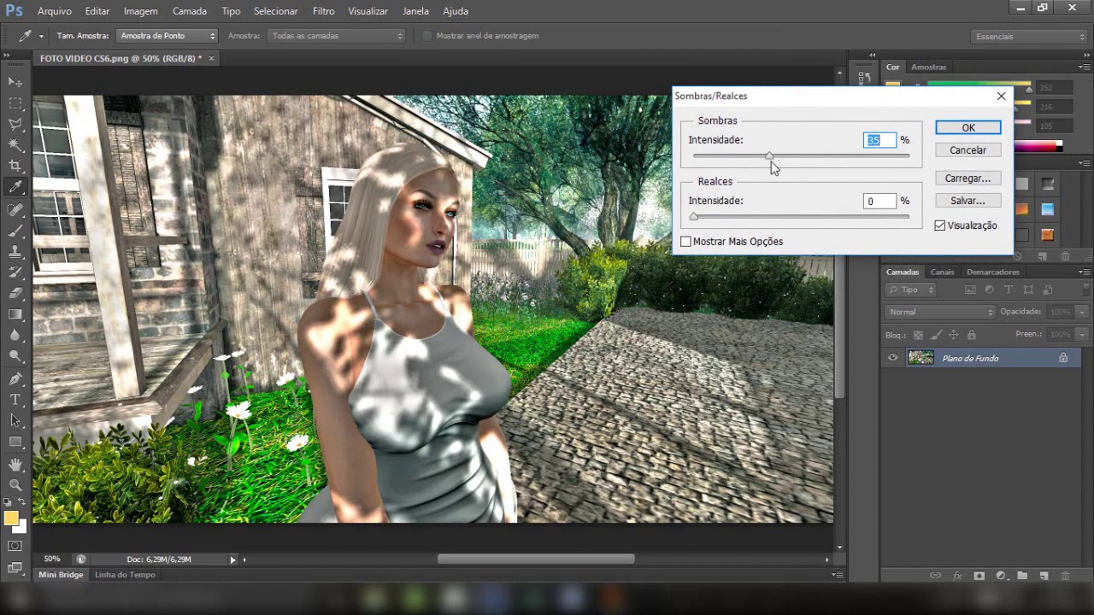
{"action": "mouse_move", "coordinate": [768, 156]}
{"action": "left_mouse_down"}
{"action": "mouse_move", "coordinate": [806, 159]}
{"action": "mouse_move", "coordinate": [723, 163]}
{"action": "left_mouse_up"}
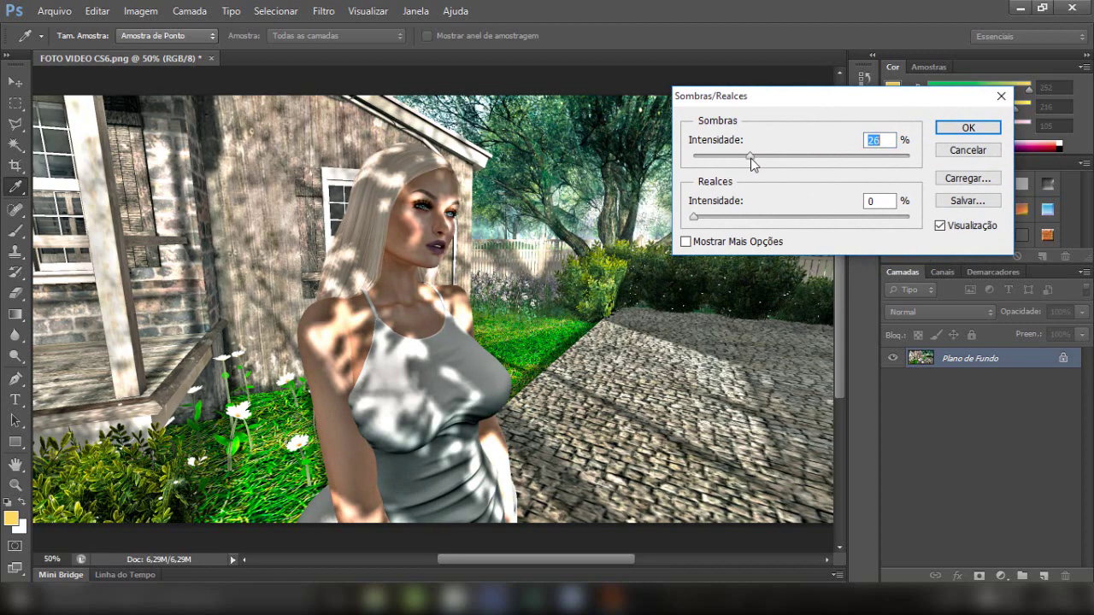
{"action": "mouse_move", "coordinate": [752, 158]}
{"action": "left_mouse_down"}
{"action": "mouse_move", "coordinate": [770, 165]}
{"action": "mouse_move", "coordinate": [715, 164]}
{"action": "left_mouse_up"}
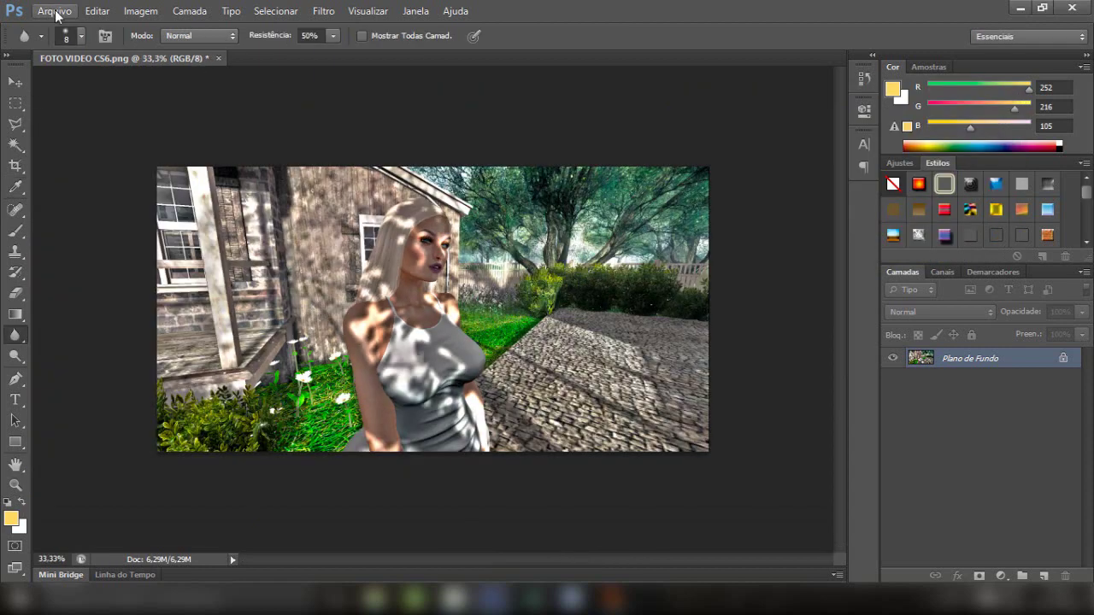
Save the snapshot as the PNG 'FOTO VIDEO CS6-2', then open Snapshot_160.png.
{"action": "left_click", "coordinate": [54, 13]}
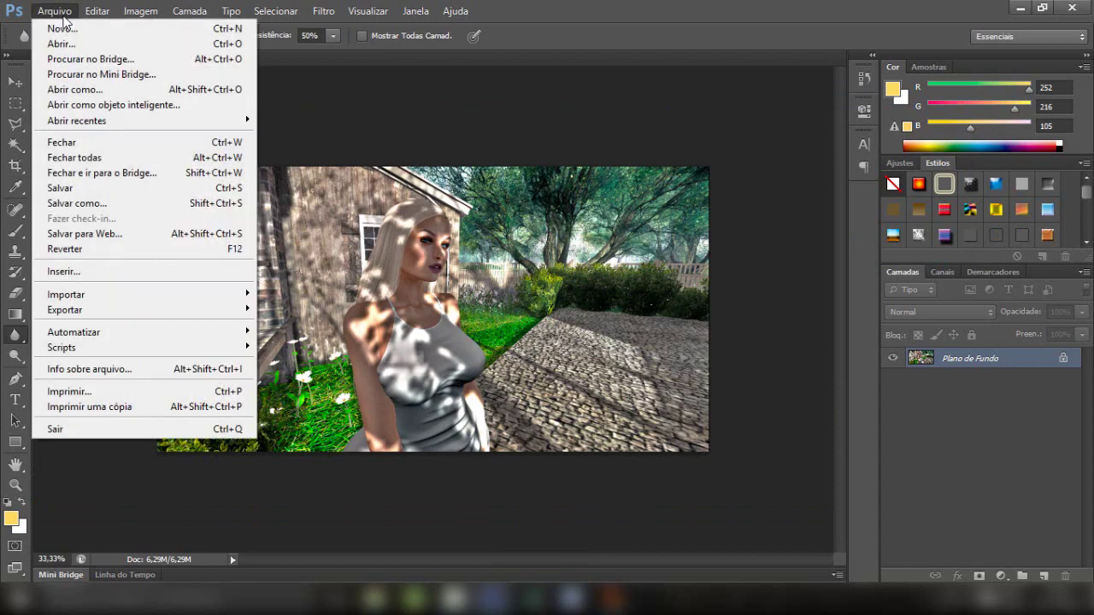
{"action": "left_click", "coordinate": [77, 204]}
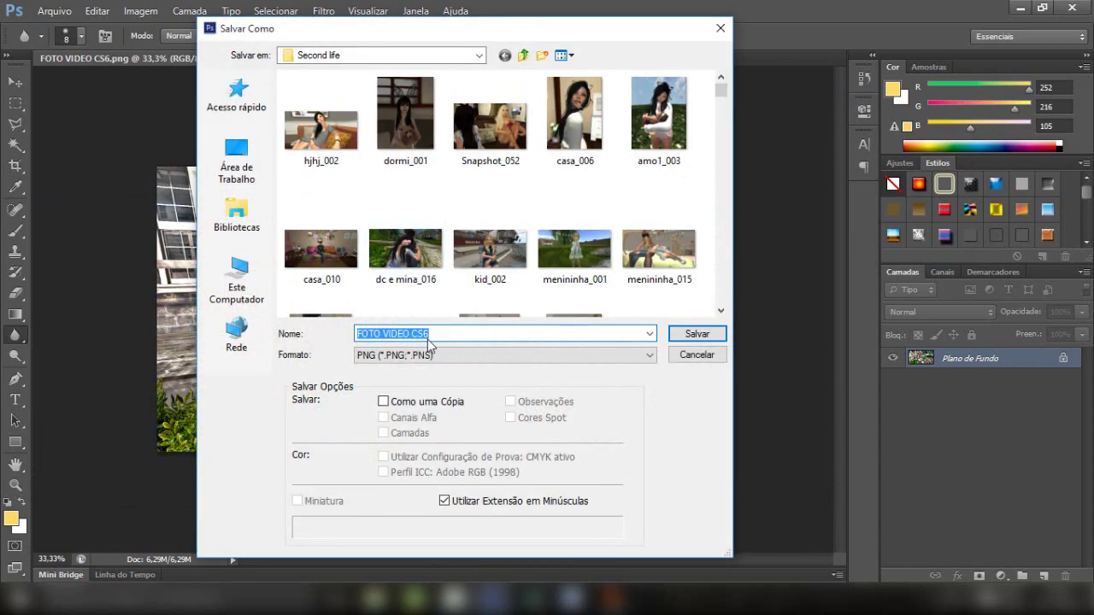
{"action": "left_click", "coordinate": [435, 334]}
{"action": "left_click", "coordinate": [435, 334]}
{"action": "type", "text": "-2"}
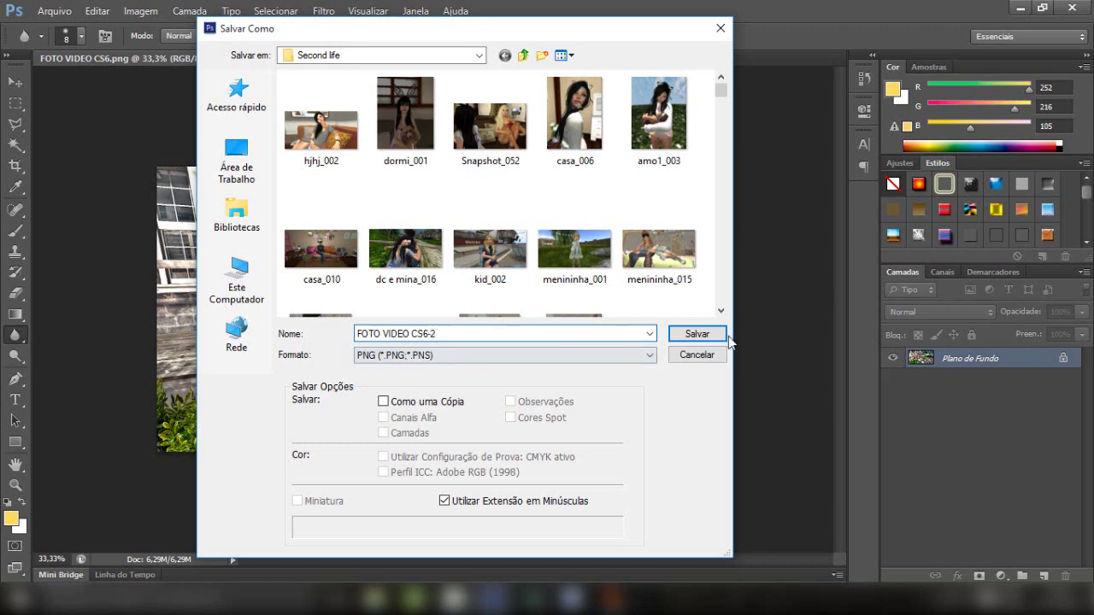
{"action": "left_click", "coordinate": [699, 333]}
{"action": "left_click", "coordinate": [601, 186]}
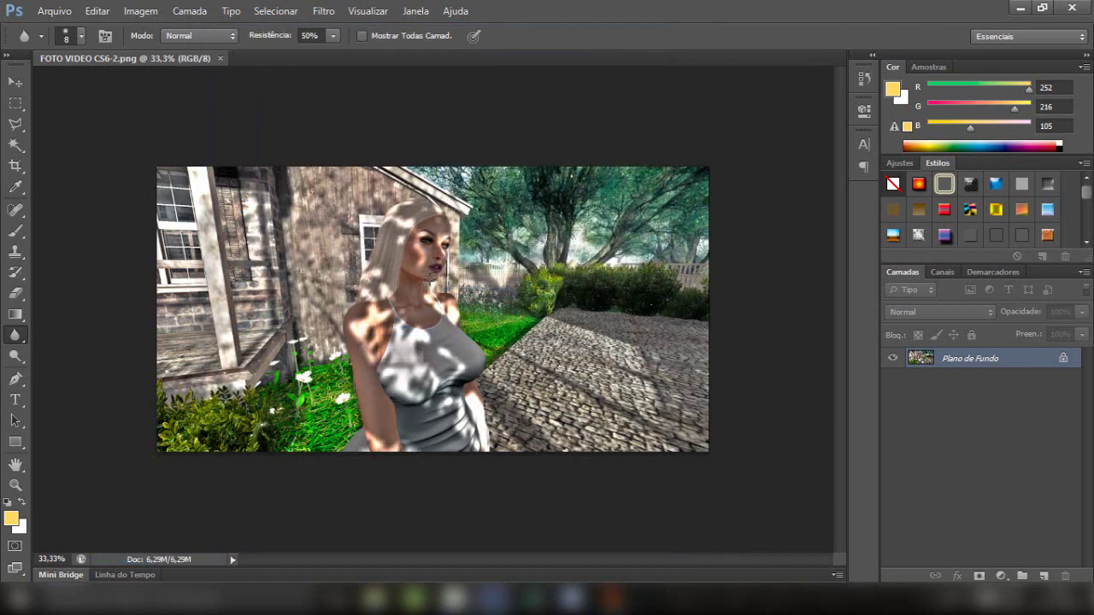
{"action": "left_click", "coordinate": [249, 113]}
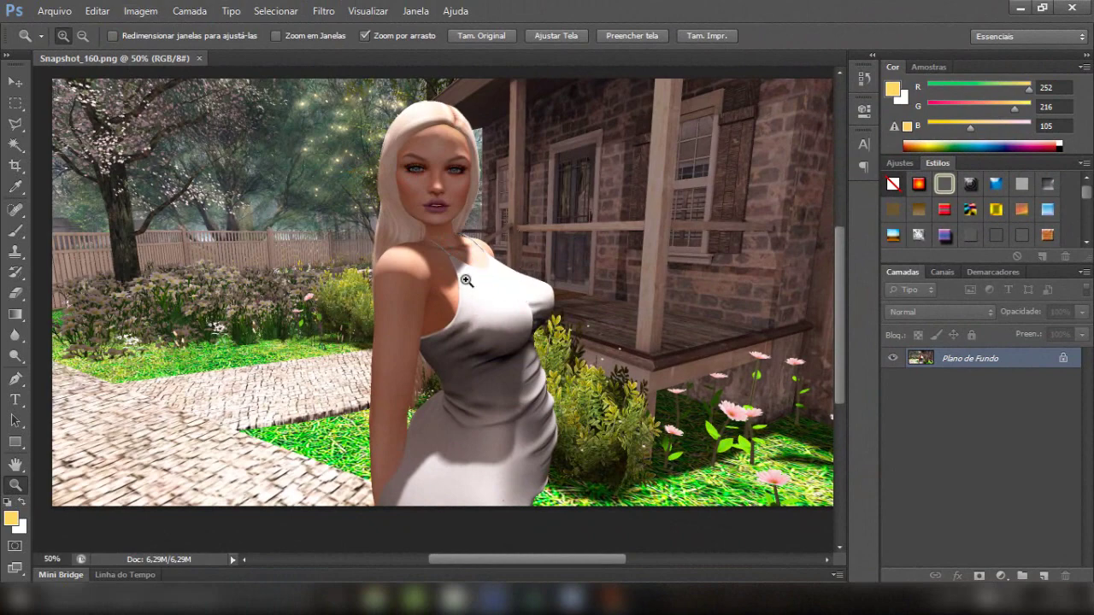
Zoom in to inspect the woman's face and figure up close.
{"action": "left_click", "coordinate": [433, 203]}
{"action": "left_click", "coordinate": [440, 196]}
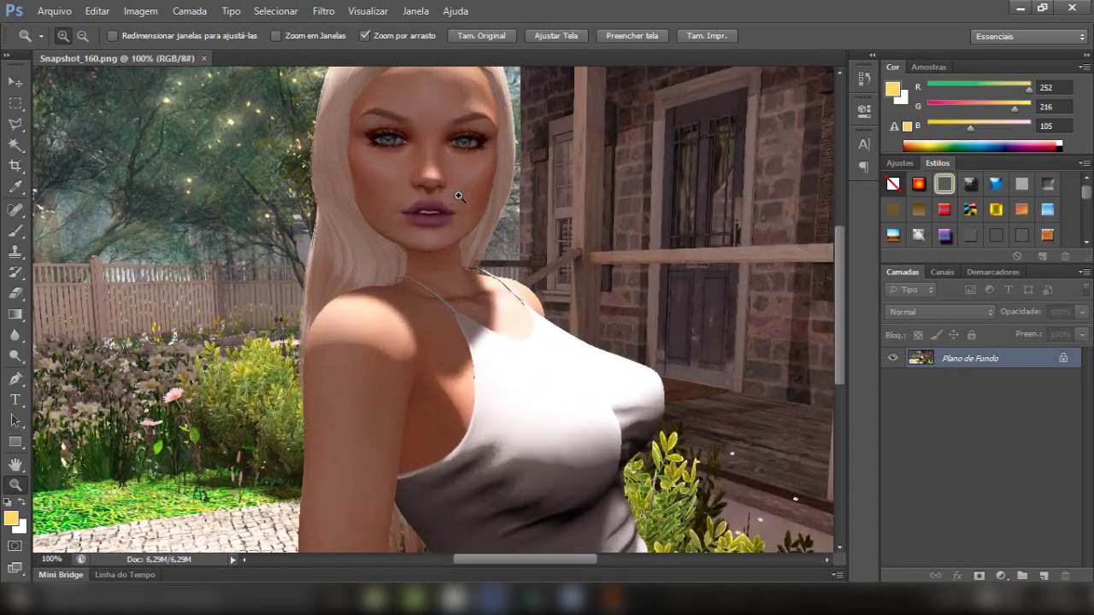
{"action": "left_click", "coordinate": [451, 188]}
{"action": "scroll", "coordinate": [451, 188], "scroll_direction": "up", "scroll_amount": 3}
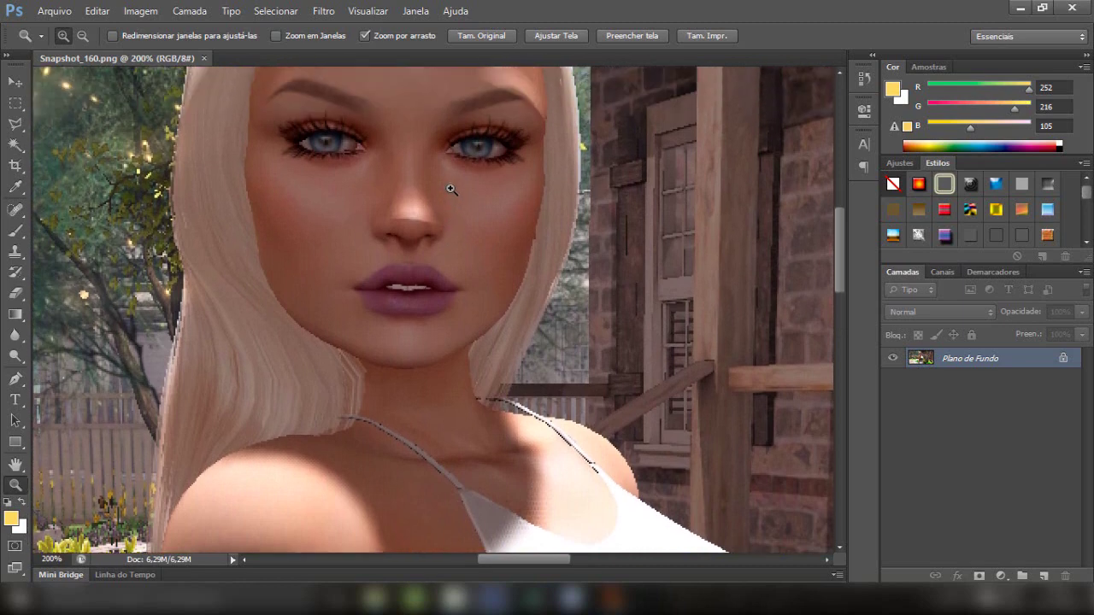
{"action": "scroll", "coordinate": [487, 192], "scroll_direction": "up", "scroll_amount": 5}
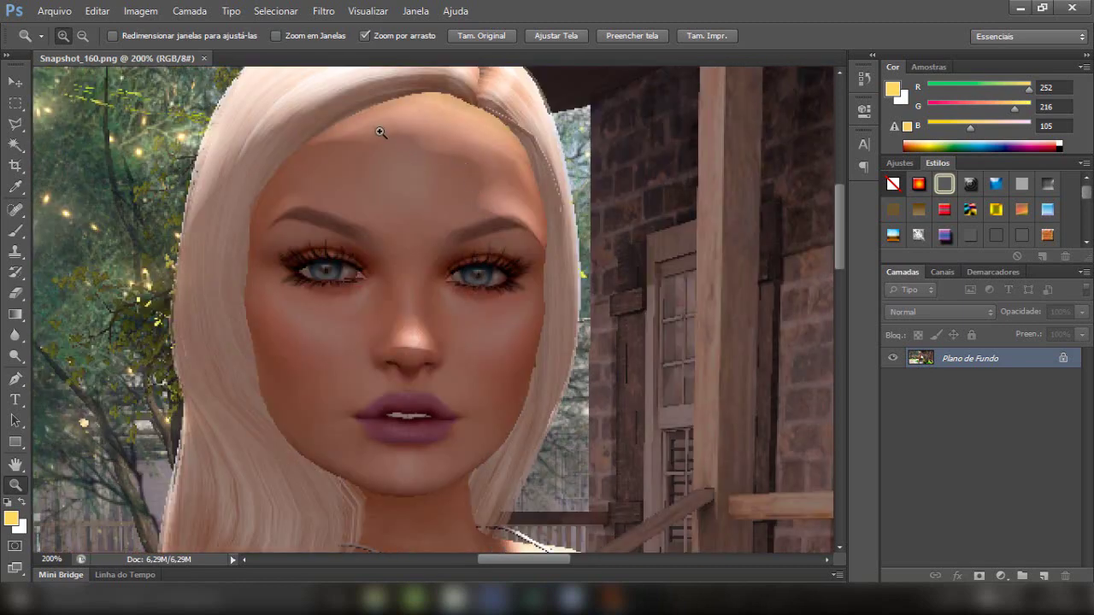
{"action": "scroll", "coordinate": [420, 249], "scroll_direction": "down", "scroll_amount": 3}
{"action": "scroll", "coordinate": [410, 255], "scroll_direction": "down", "scroll_amount": 3}
{"action": "scroll", "coordinate": [408, 257], "scroll_direction": "down", "scroll_amount": 3}
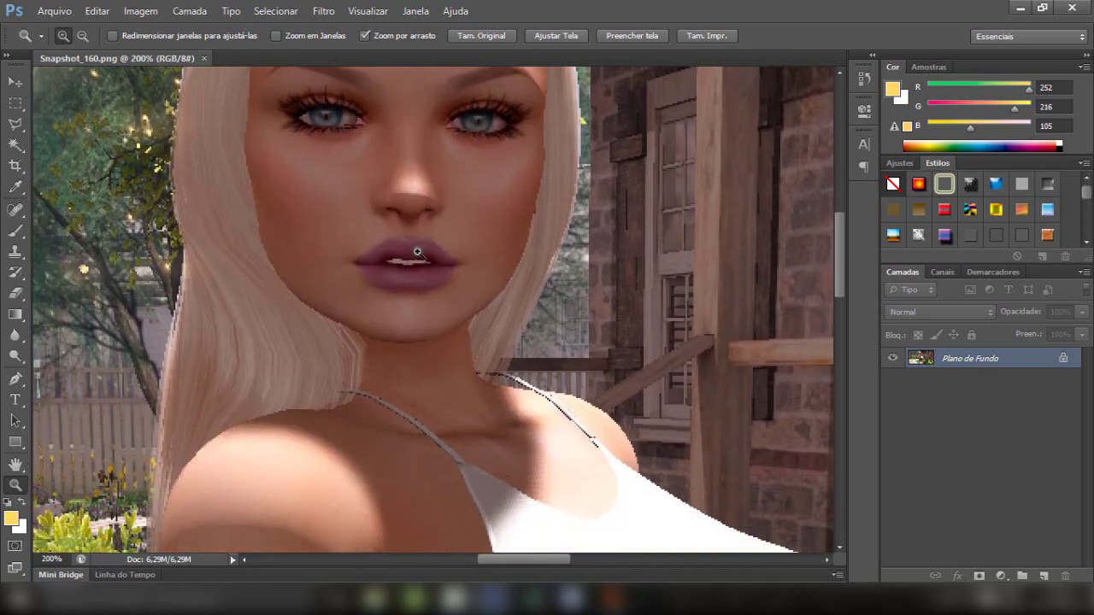
{"action": "scroll", "coordinate": [407, 256], "scroll_direction": "down", "scroll_amount": 1}
{"action": "scroll", "coordinate": [408, 257], "scroll_direction": "down", "scroll_amount": 3}
{"action": "scroll", "coordinate": [399, 264], "scroll_direction": "down", "scroll_amount": 3}
{"action": "scroll", "coordinate": [470, 300], "scroll_direction": "down", "scroll_amount": 3}
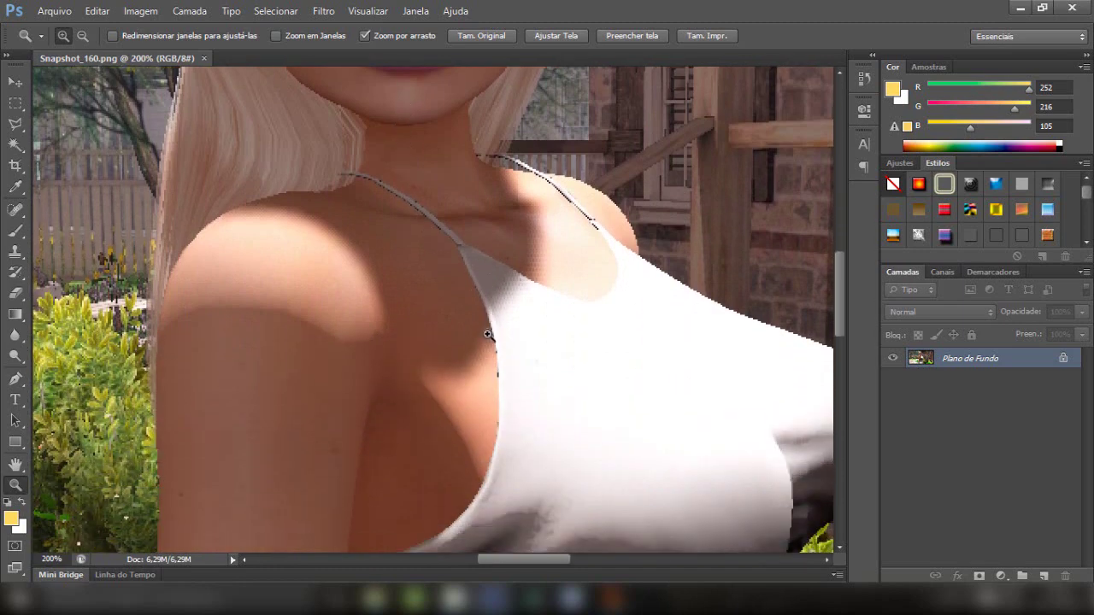
{"action": "scroll", "coordinate": [486, 328], "scroll_direction": "down", "scroll_amount": 3}
{"action": "scroll", "coordinate": [431, 357], "scroll_direction": "down", "scroll_amount": 4}
{"action": "scroll", "coordinate": [448, 224], "scroll_direction": "up", "scroll_amount": 10}
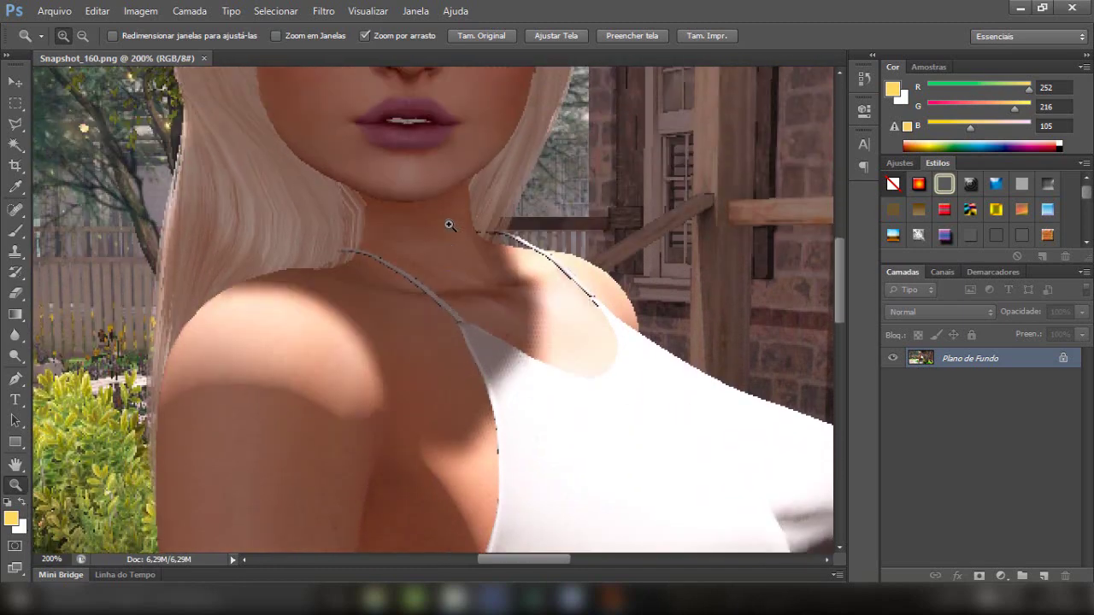
{"action": "scroll", "coordinate": [448, 226], "scroll_direction": "up", "scroll_amount": 4}
{"action": "scroll", "coordinate": [450, 228], "scroll_direction": "up", "scroll_amount": 5}
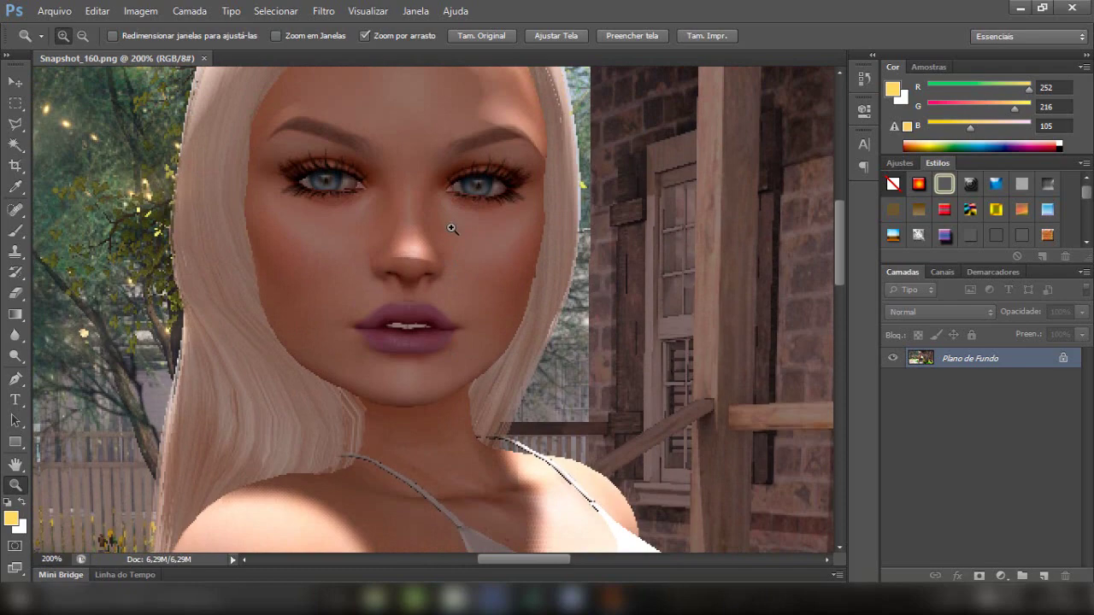
{"action": "left_click", "coordinate": [451, 229], "text": "alt"}
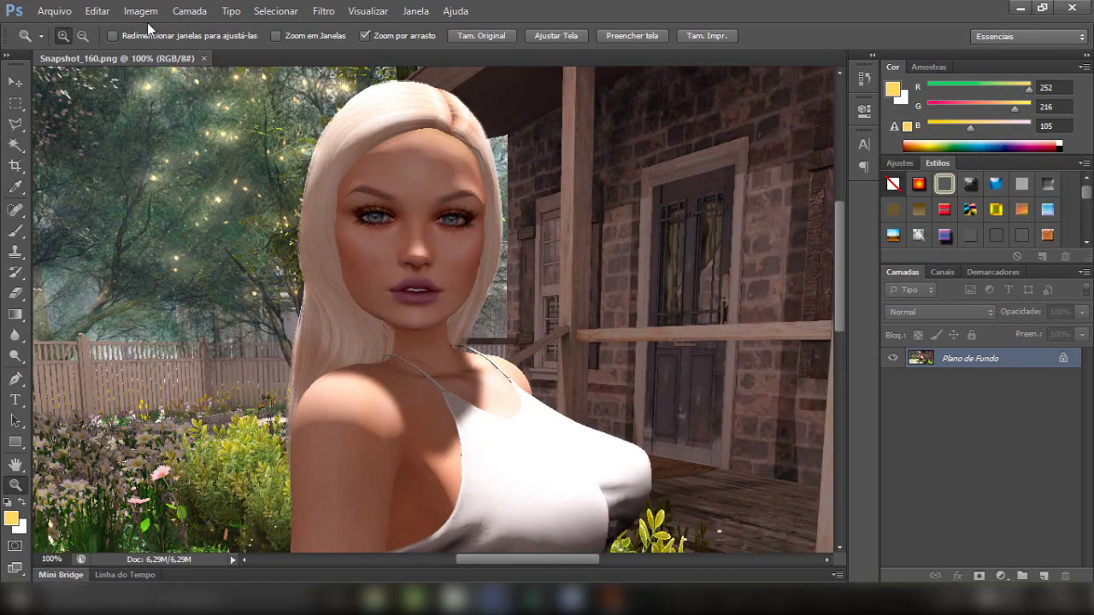
Paint over the woman's skin and dress with the Blur tool at 73% strength.
{"action": "left_click", "coordinate": [15, 335]}
{"action": "scroll", "coordinate": [349, 164], "scroll_direction": "up", "scroll_amount": 1}
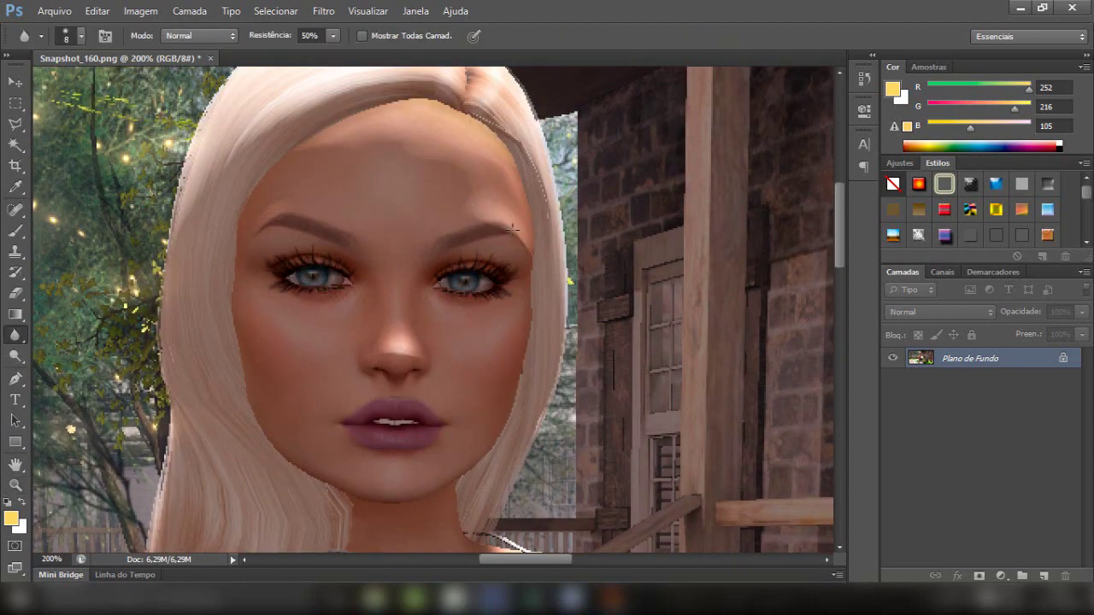
{"action": "left_click_drag", "start_coordinate": [333, 35], "coordinate": [355, 35]}
{"action": "scroll", "coordinate": [400, 229], "scroll_direction": "down", "scroll_amount": 3}
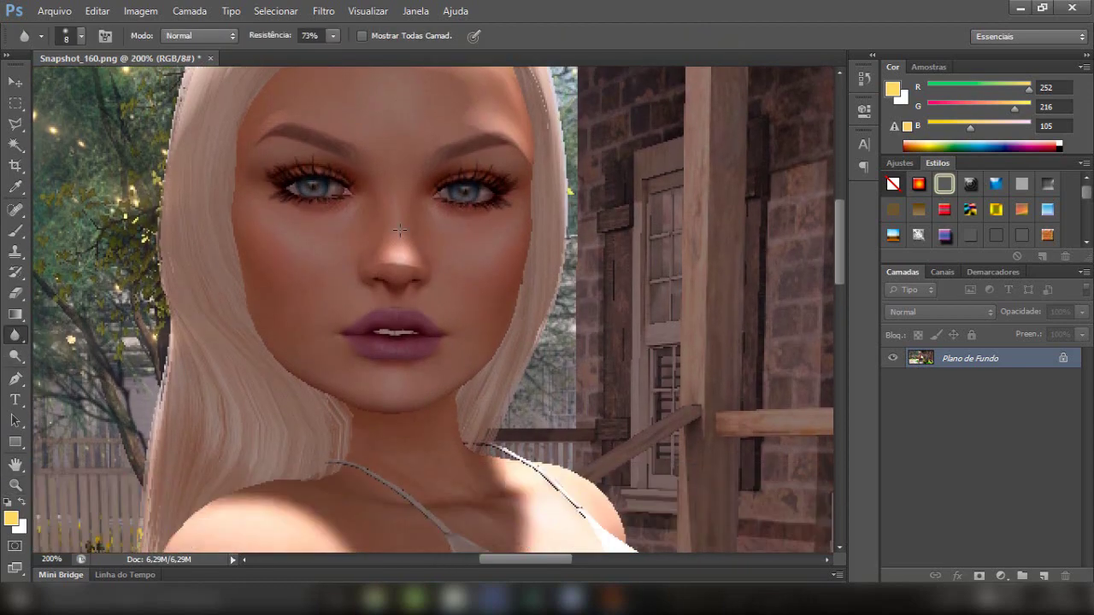
{"action": "scroll", "coordinate": [411, 267], "scroll_direction": "down", "scroll_amount": 5}
{"action": "scroll", "coordinate": [309, 224], "scroll_direction": "down", "scroll_amount": 3}
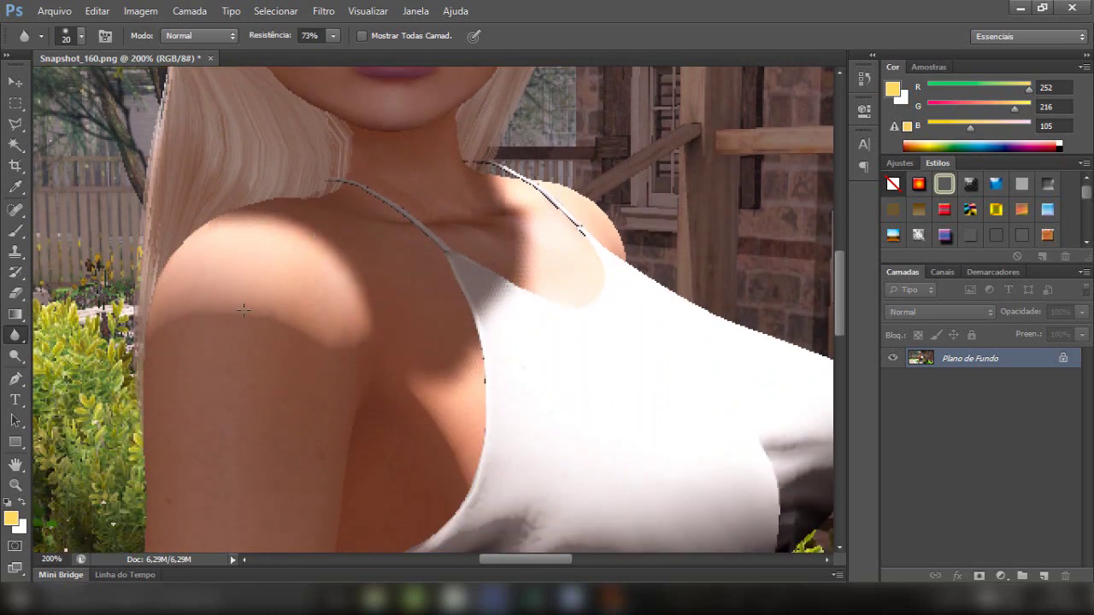
{"action": "scroll", "coordinate": [414, 339], "scroll_direction": "down", "scroll_amount": 1}
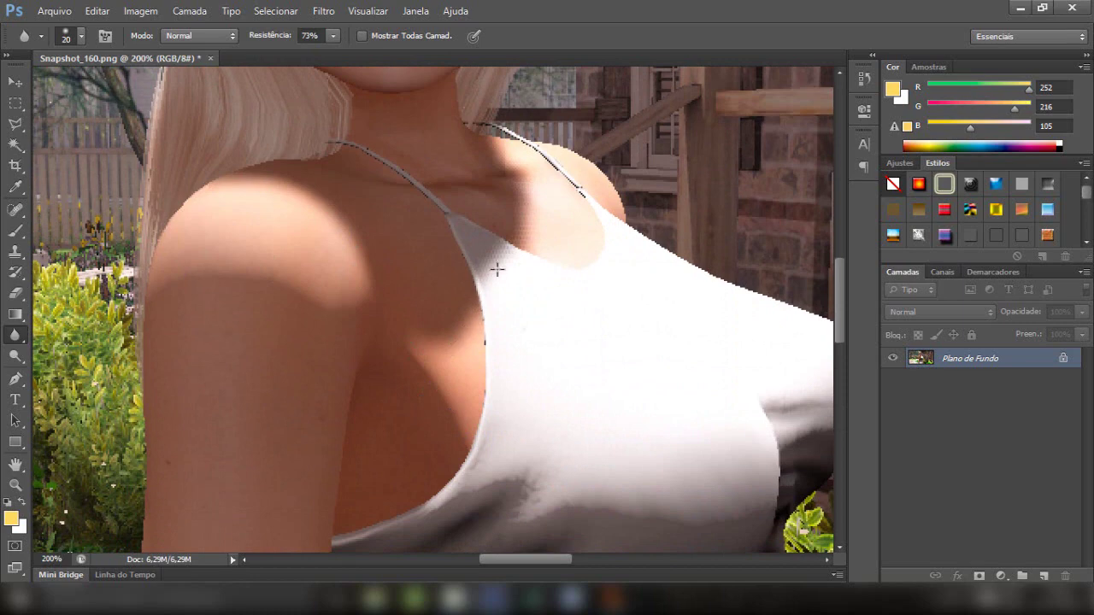
{"action": "scroll", "coordinate": [505, 244], "scroll_direction": "up", "scroll_amount": 2}
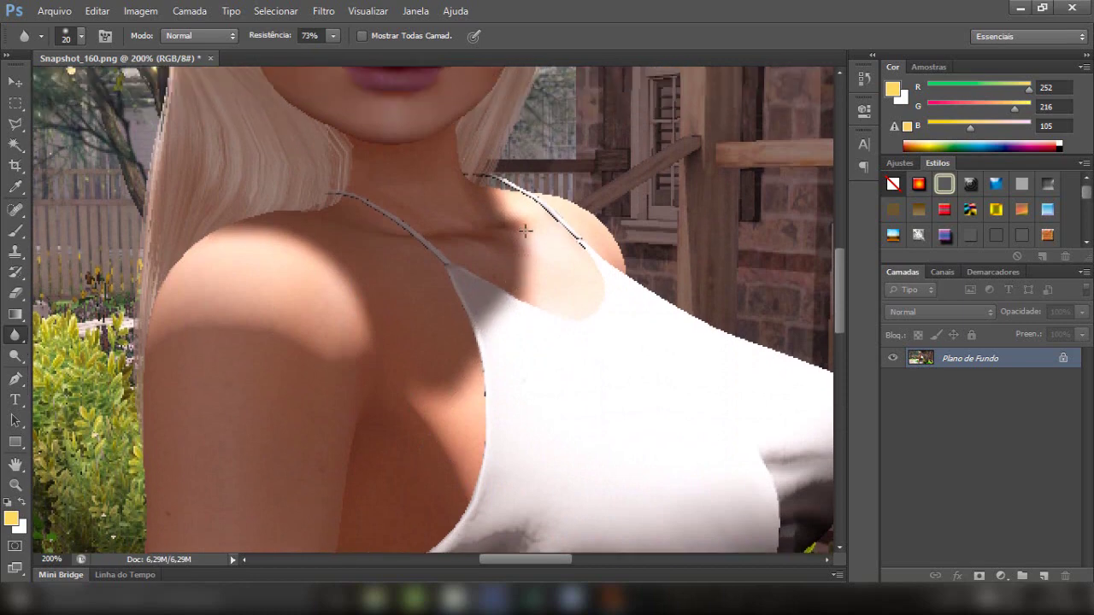
{"action": "scroll", "coordinate": [525, 230], "scroll_direction": "down", "scroll_amount": 5}
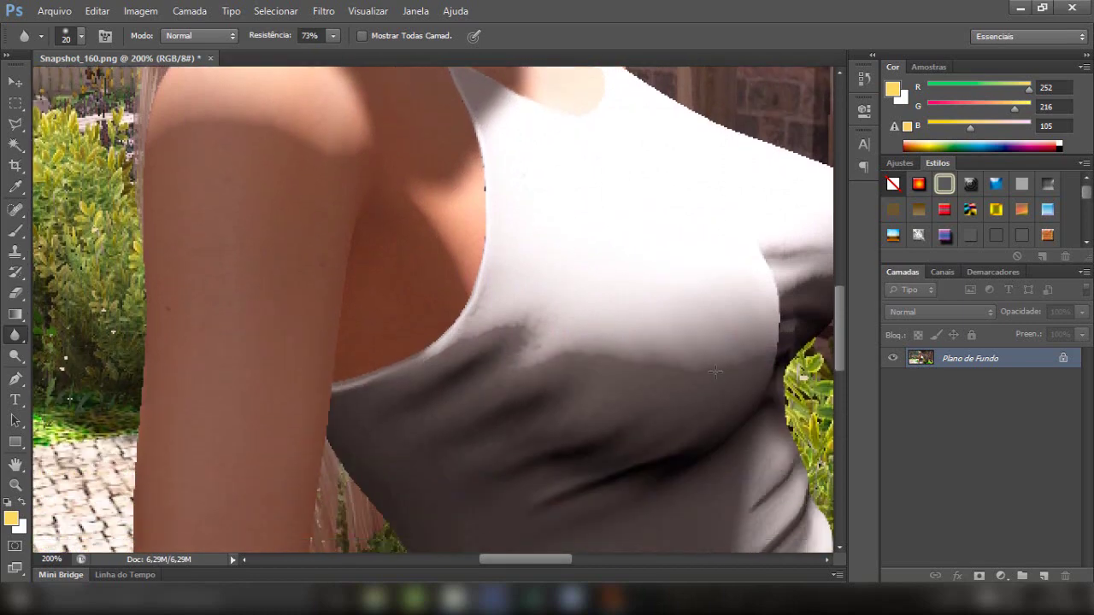
{"action": "scroll", "coordinate": [715, 371], "scroll_direction": "down", "scroll_amount": 3}
{"action": "scroll", "coordinate": [705, 210], "scroll_direction": "down", "scroll_amount": 4}
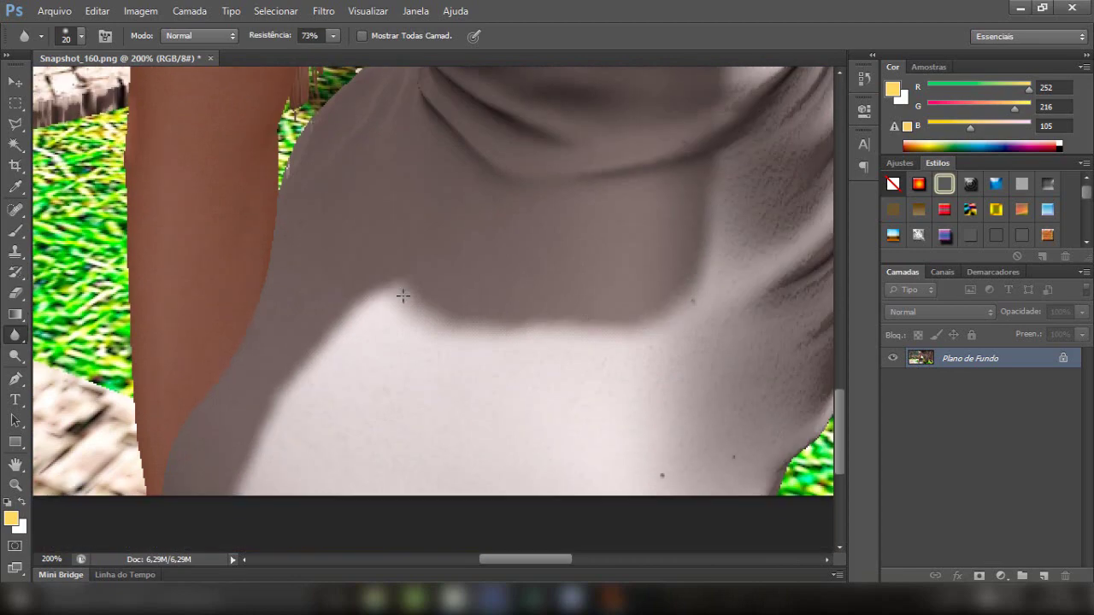
{"action": "left_click_drag", "start_coordinate": [531, 340], "coordinate": [349, 371]}
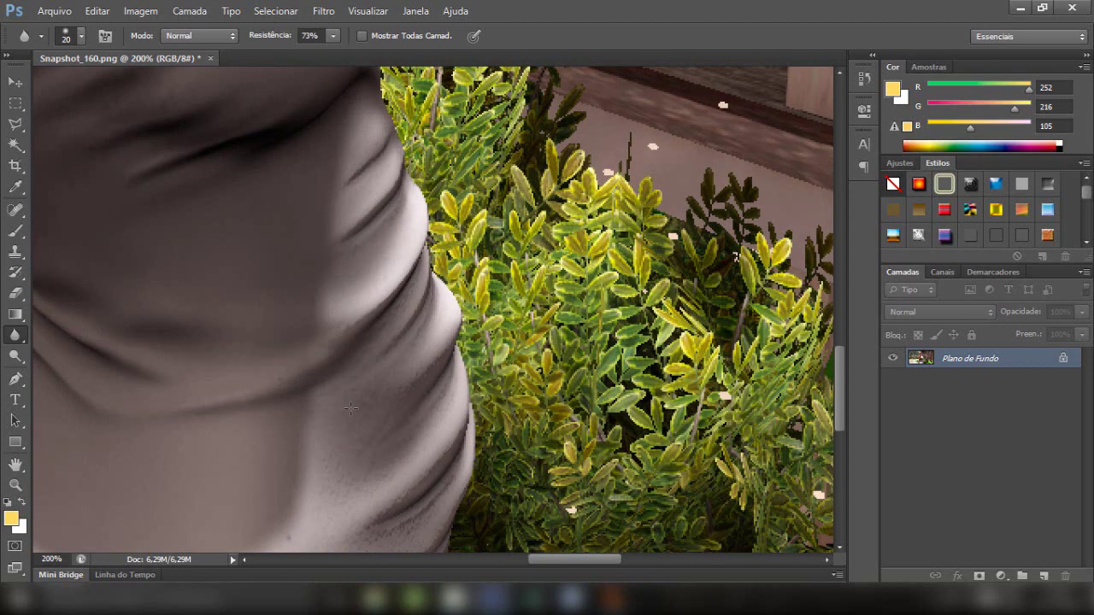
{"action": "scroll", "coordinate": [368, 481], "scroll_direction": "down", "scroll_amount": 3}
{"action": "scroll", "coordinate": [411, 337], "scroll_direction": "down", "scroll_amount": 2}
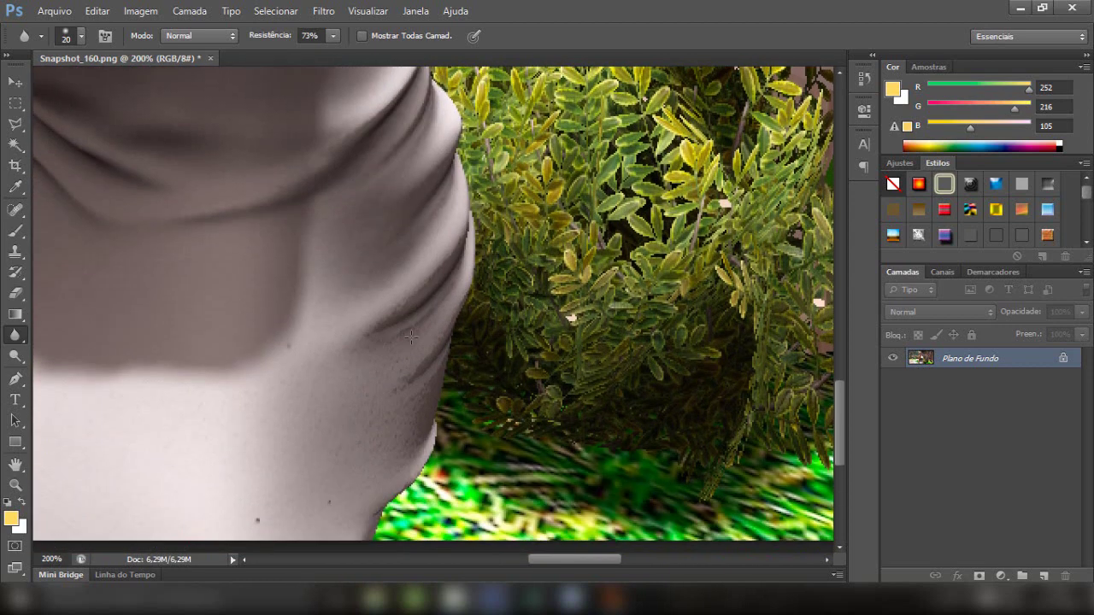
{"action": "scroll", "coordinate": [341, 384], "scroll_direction": "down", "scroll_amount": 2}
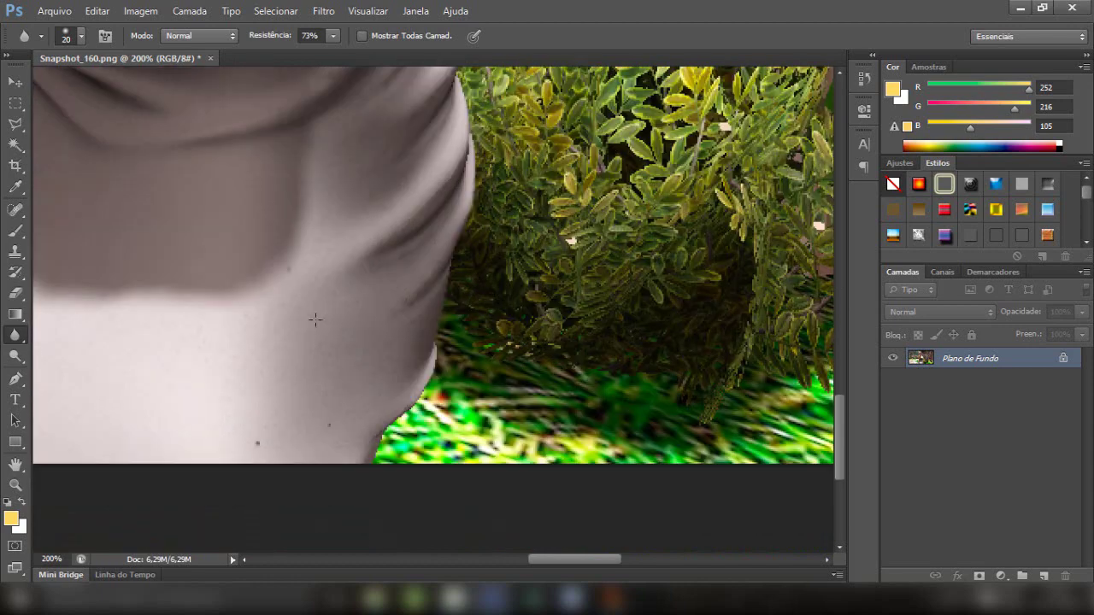
{"action": "key", "text": "ctrl+minus"}
{"action": "key", "text": "ctrl+minus"}
{"action": "scroll", "coordinate": [368, 294], "scroll_direction": "up", "scroll_amount": 2}
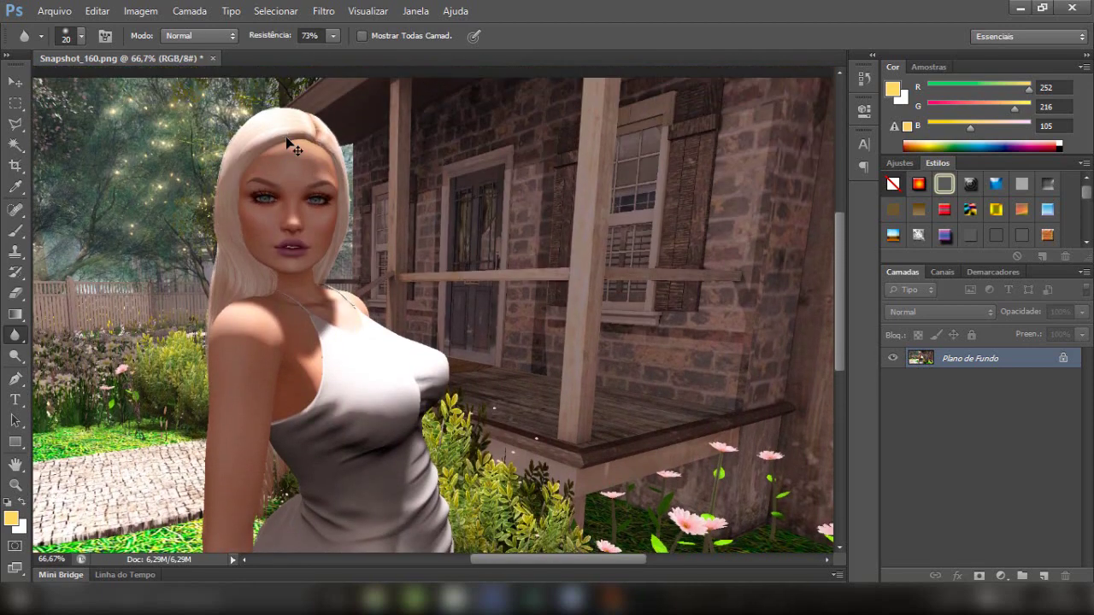
Crop the photo, raising the bottom edge and trimming both sides.
{"action": "key", "text": "ctrl+minus"}
{"action": "key", "text": "c"}
{"action": "left_click_drag", "start_coordinate": [438, 454], "coordinate": [433, 439]}
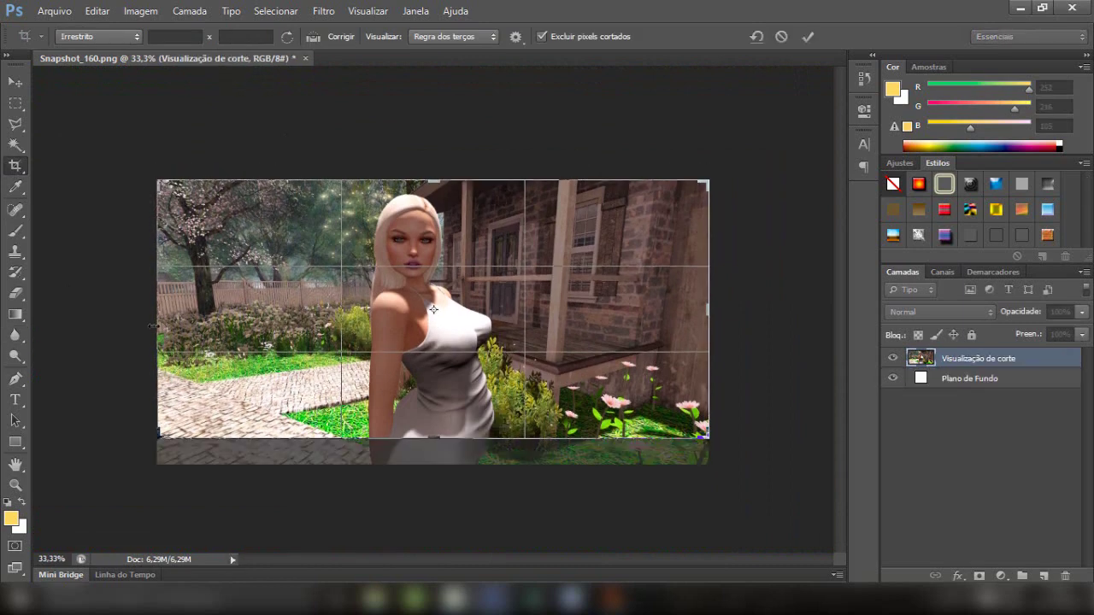
{"action": "left_click_drag", "start_coordinate": [158, 309], "coordinate": [193, 309]}
{"action": "left_click_drag", "start_coordinate": [709, 310], "coordinate": [657, 310]}
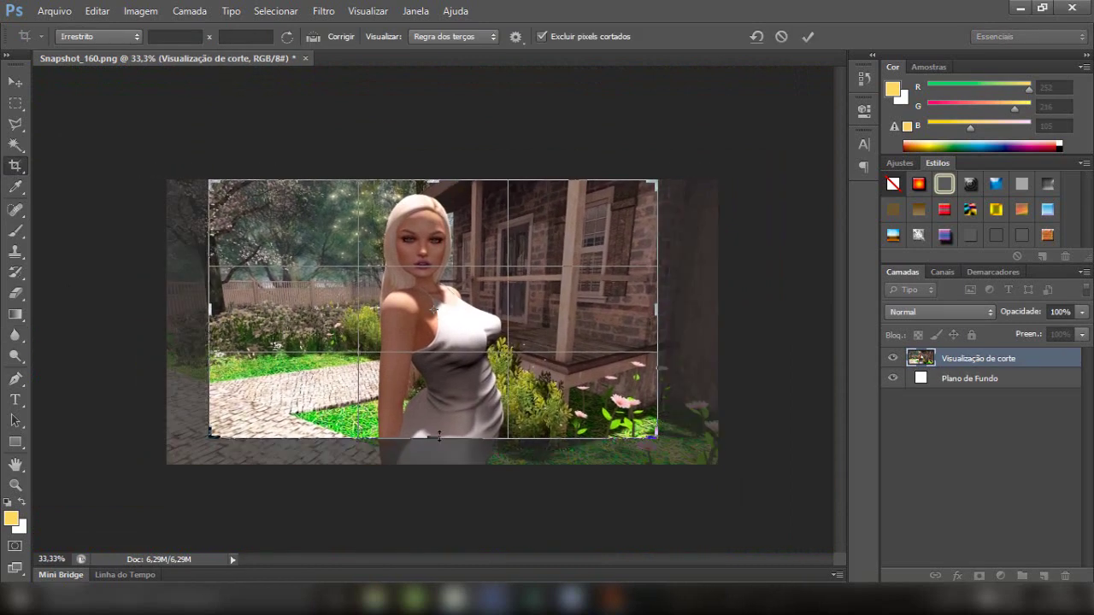
{"action": "key", "text": "Return"}
Brighten the image slightly with Brightness/Contrast brightness 11.
{"action": "left_click", "coordinate": [141, 10]}
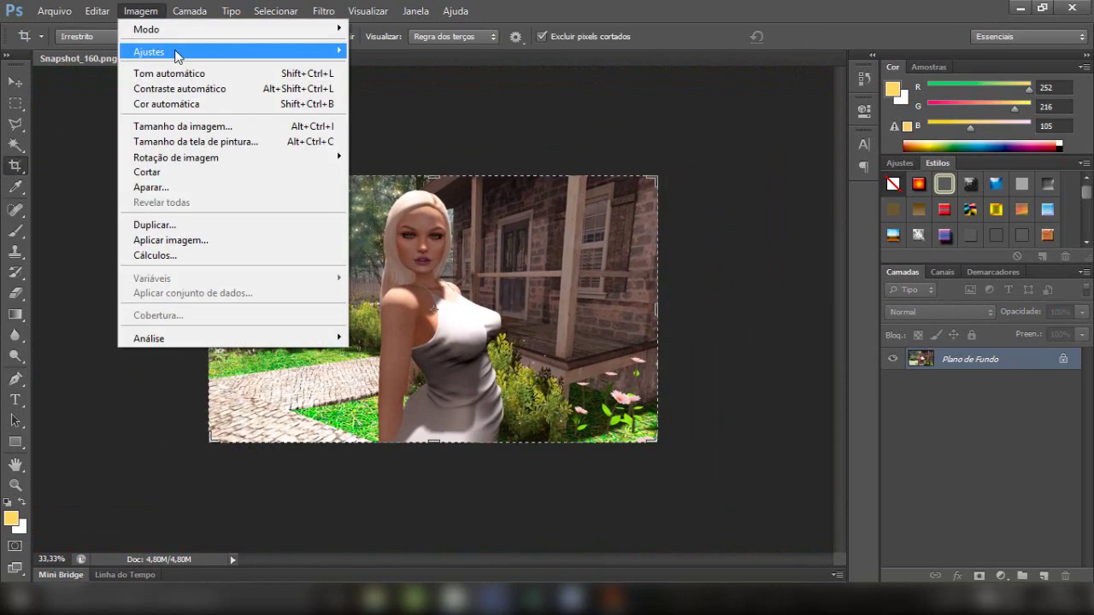
{"action": "left_click", "coordinate": [385, 52]}
{"action": "left_click_drag", "start_coordinate": [891, 94], "coordinate": [897, 96]}
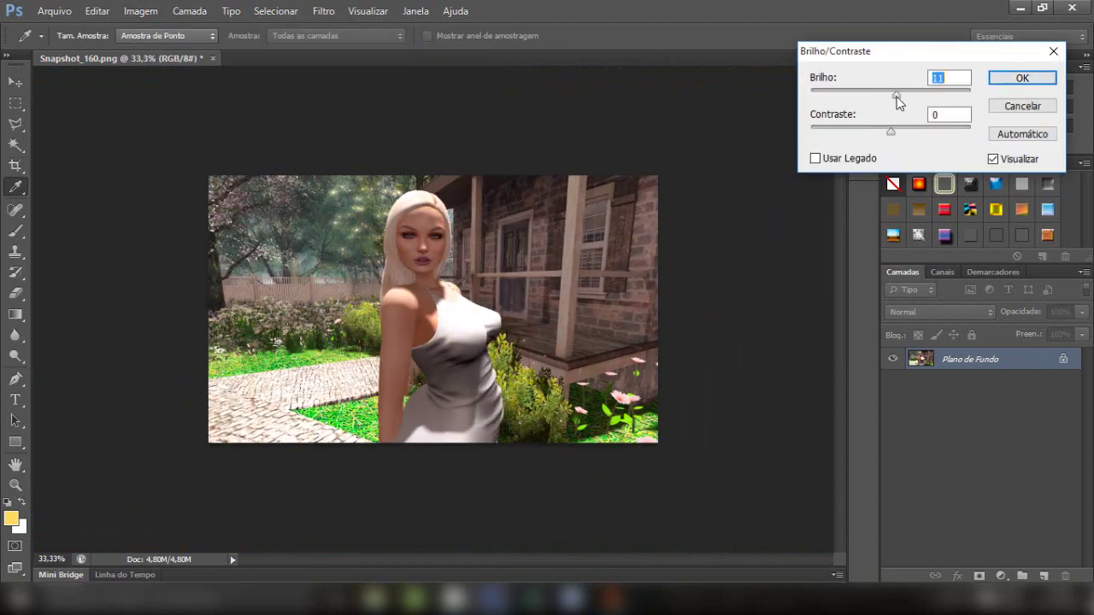
{"action": "key", "text": "Return"}
Nudge one Color Balance channel slightly and apply it.
{"action": "left_click", "coordinate": [140, 10]}
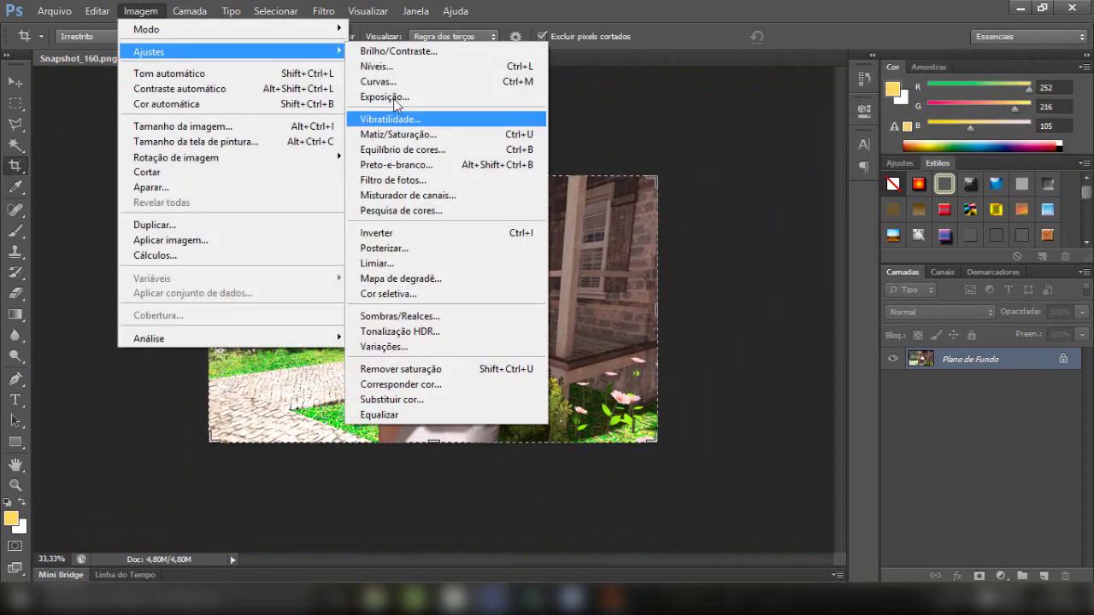
{"action": "left_click", "coordinate": [410, 151]}
{"action": "left_click_drag", "start_coordinate": [818, 82], "coordinate": [821, 79]}
{"action": "key", "text": "Return"}
{"action": "key", "text": "c"}
{"action": "left_click", "coordinate": [140, 10]}
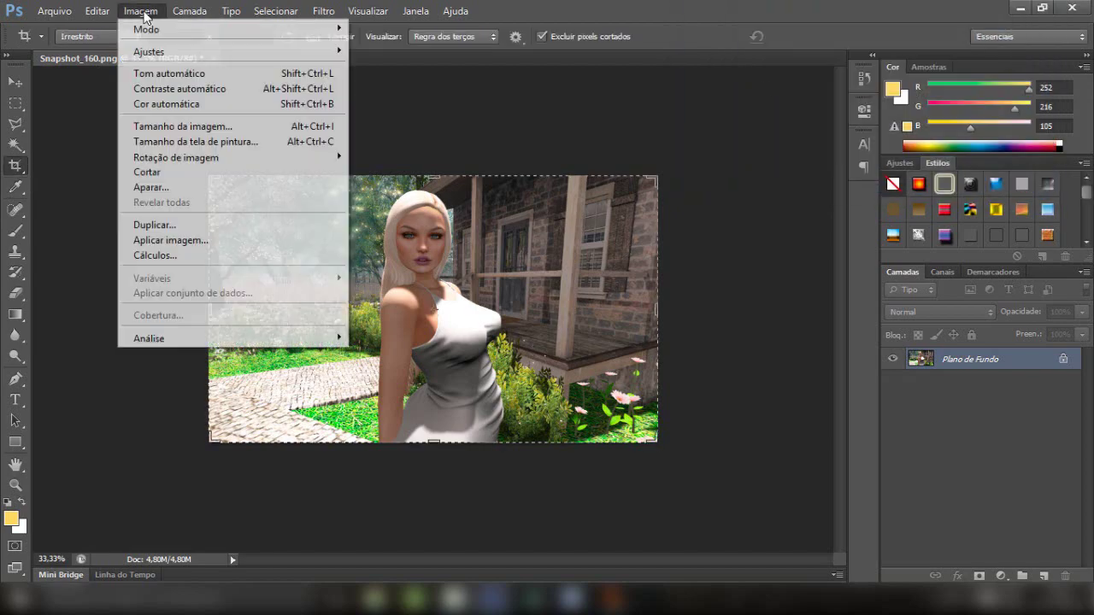
{"action": "key", "text": "Escape"}
Save the image as the PNG FOT-MINA.png.
{"action": "left_click", "coordinate": [54, 10]}
{"action": "left_click", "coordinate": [77, 203]}
{"action": "type", "text": "FO"}
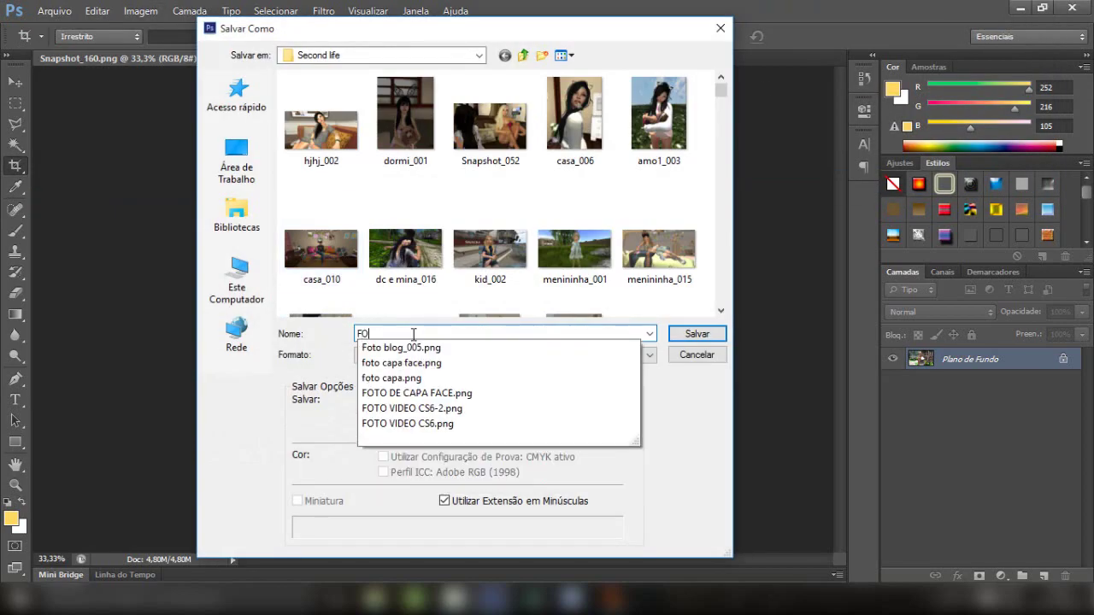
{"action": "type", "text": "T-MINA"}
{"action": "key", "text": "Return"}
{"action": "key", "text": "Return"}
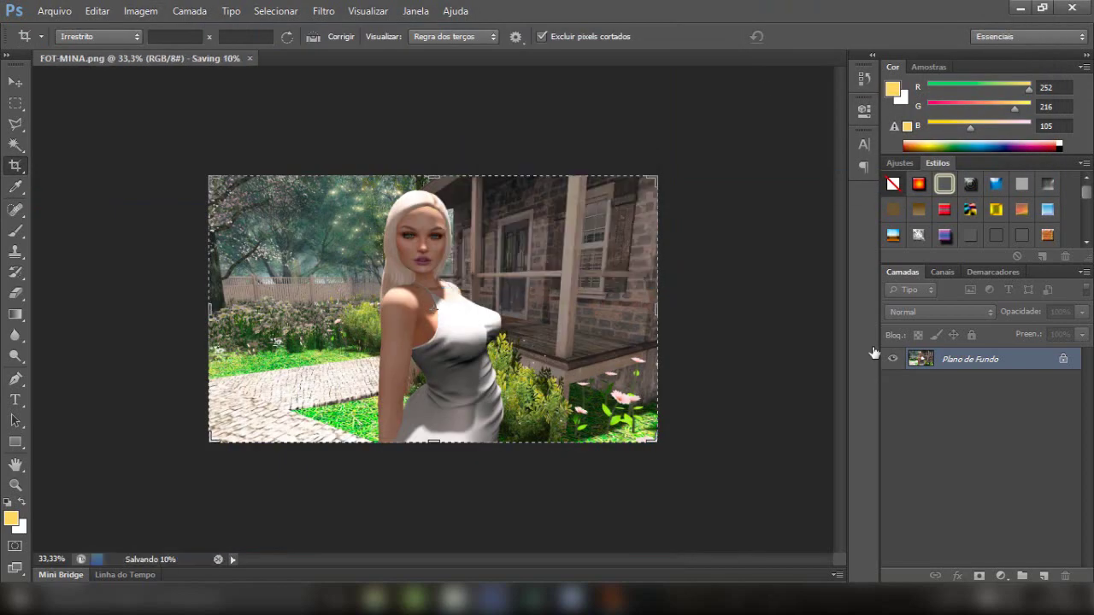
{"action": "left_click", "coordinate": [141, 10]}
{"action": "mouse_move", "coordinate": [149, 51]}
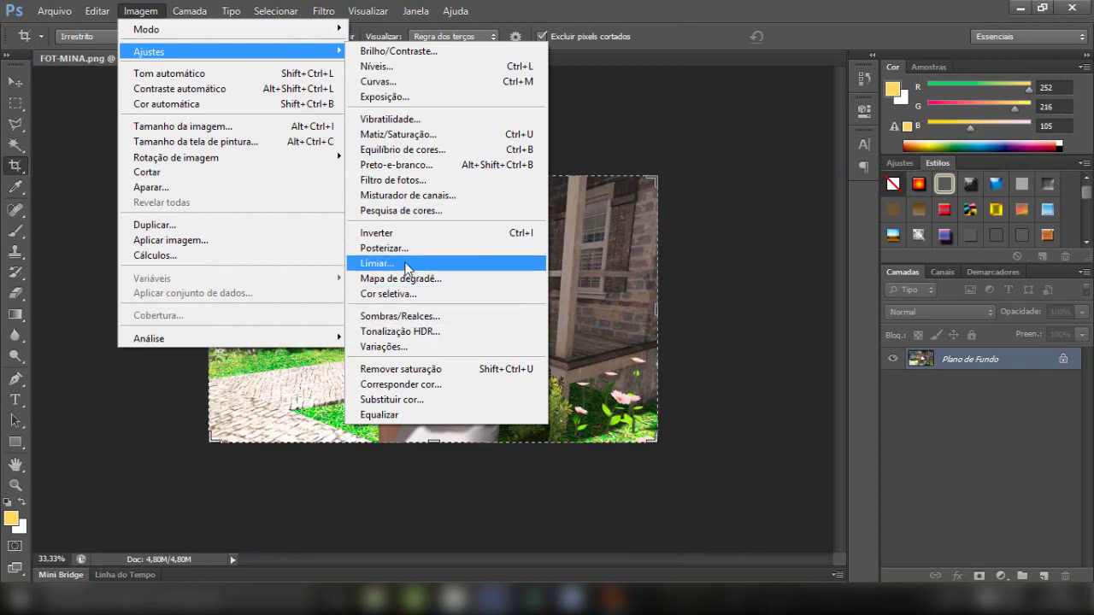
Apply HDR Toning to FOT-MINA: Detail +57, Exposure +0,59, Saturation +10, edge glow 0,84.
{"action": "left_click", "coordinate": [399, 331]}
{"action": "left_click_drag", "start_coordinate": [799, 240], "coordinate": [804, 238]}
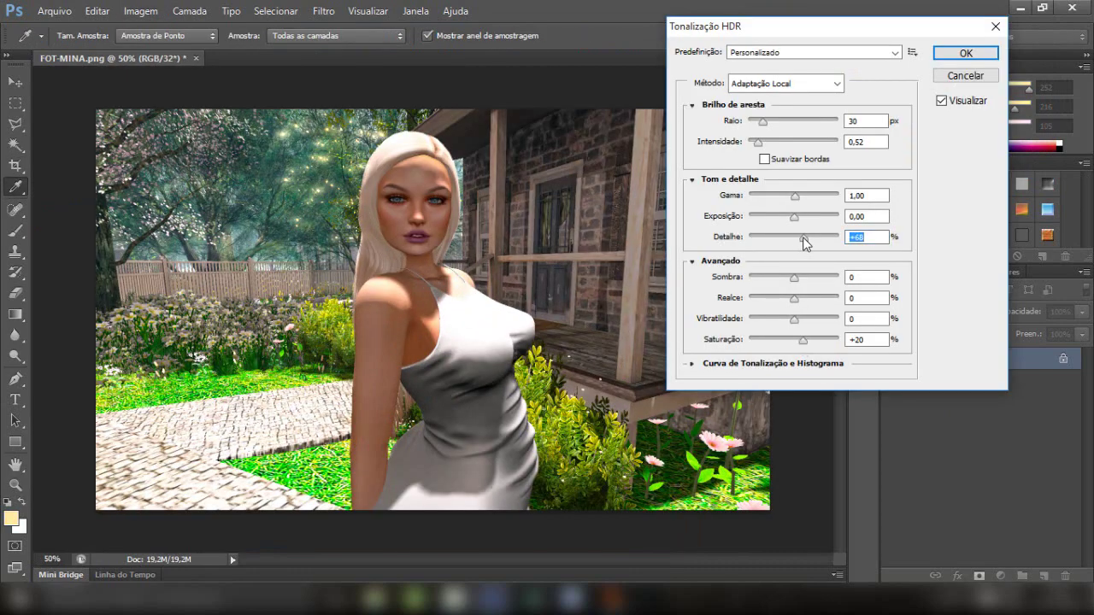
{"action": "key", "text": "ctrl+plus"}
{"action": "key", "text": "ctrl+plus"}
{"action": "key", "text": "ctrl+plus"}
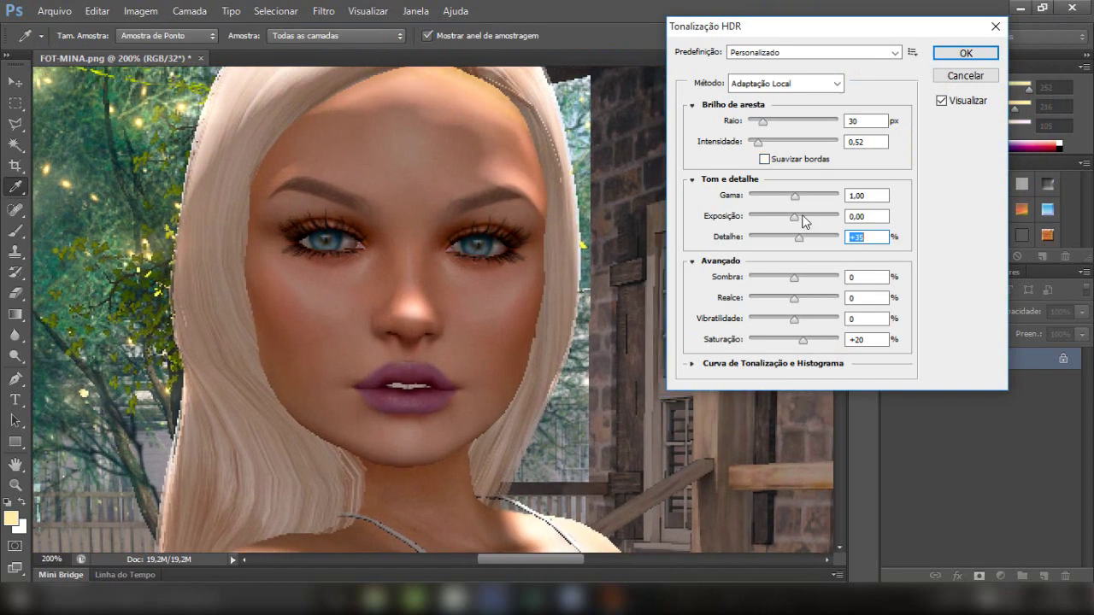
{"action": "left_click_drag", "start_coordinate": [800, 239], "coordinate": [799, 219]}
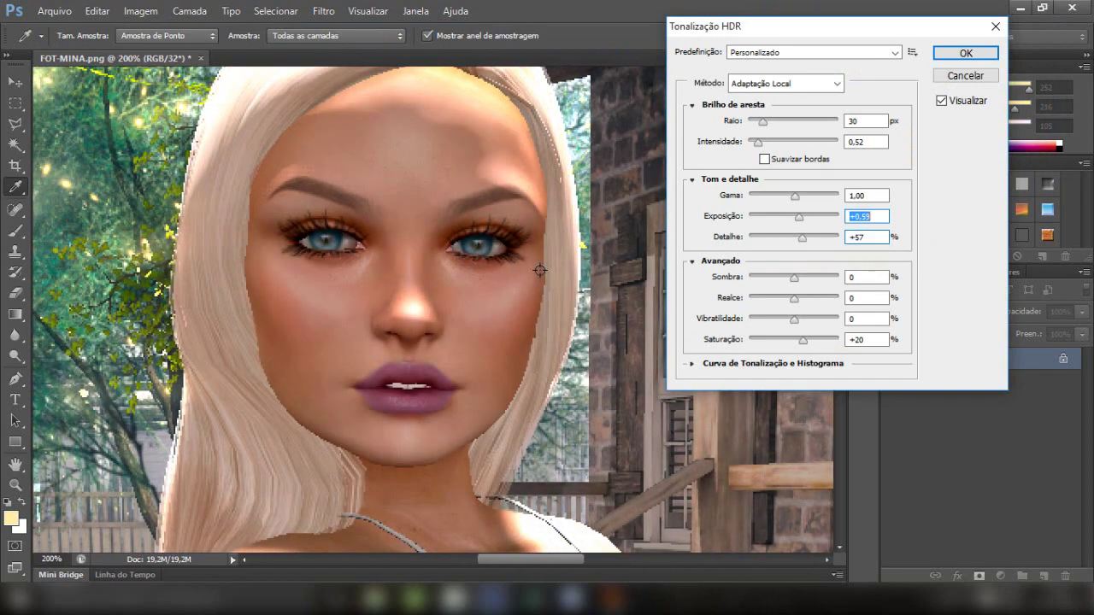
{"action": "key", "text": "ctrl+minus"}
{"action": "key", "text": "ctrl+minus"}
{"action": "key", "text": "ctrl+minus"}
{"action": "left_click_drag", "start_coordinate": [803, 346], "coordinate": [801, 344]}
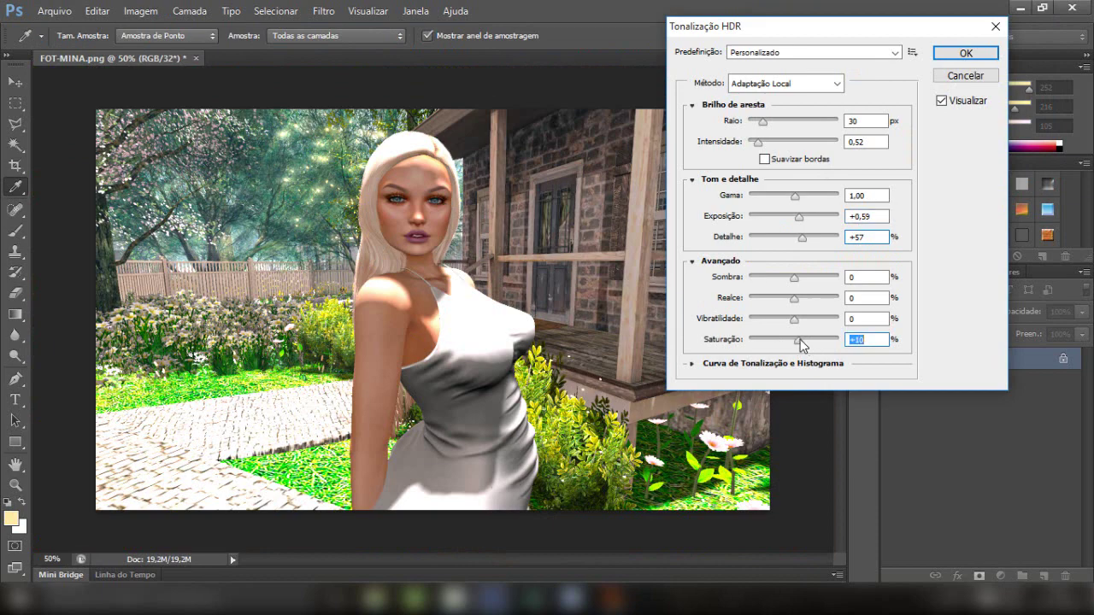
{"action": "left_click_drag", "start_coordinate": [757, 143], "coordinate": [765, 143]}
{"action": "key", "text": "ctrl+plus"}
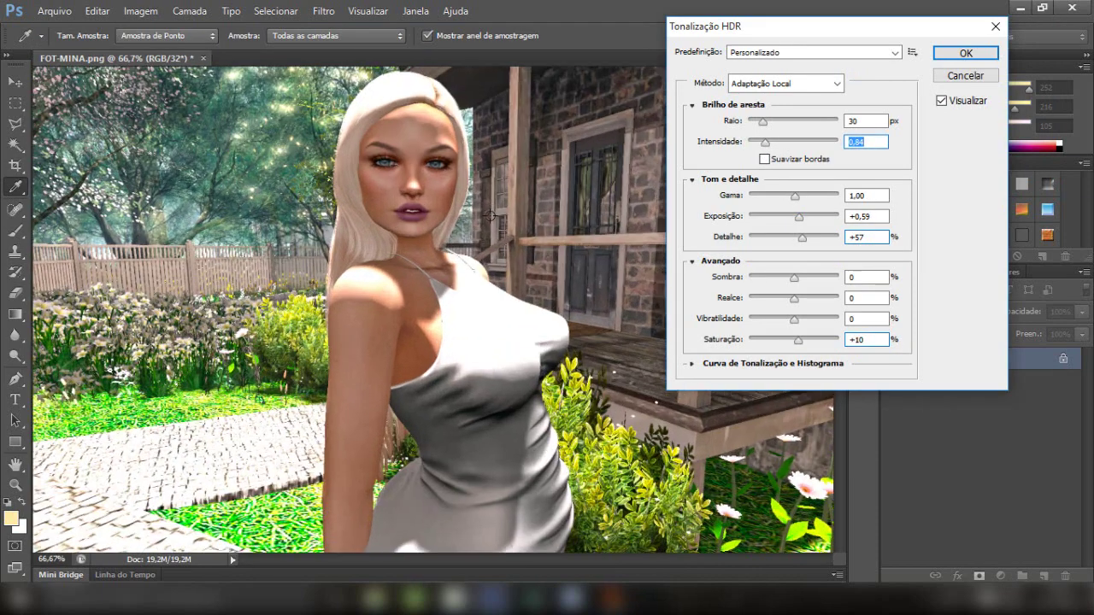
{"action": "key", "text": "ctrl+plus"}
{"action": "left_click", "coordinate": [949, 54]}
Shift the midtone colour balance one step toward magenta and apply it.
{"action": "key", "text": "ctrl+minus"}
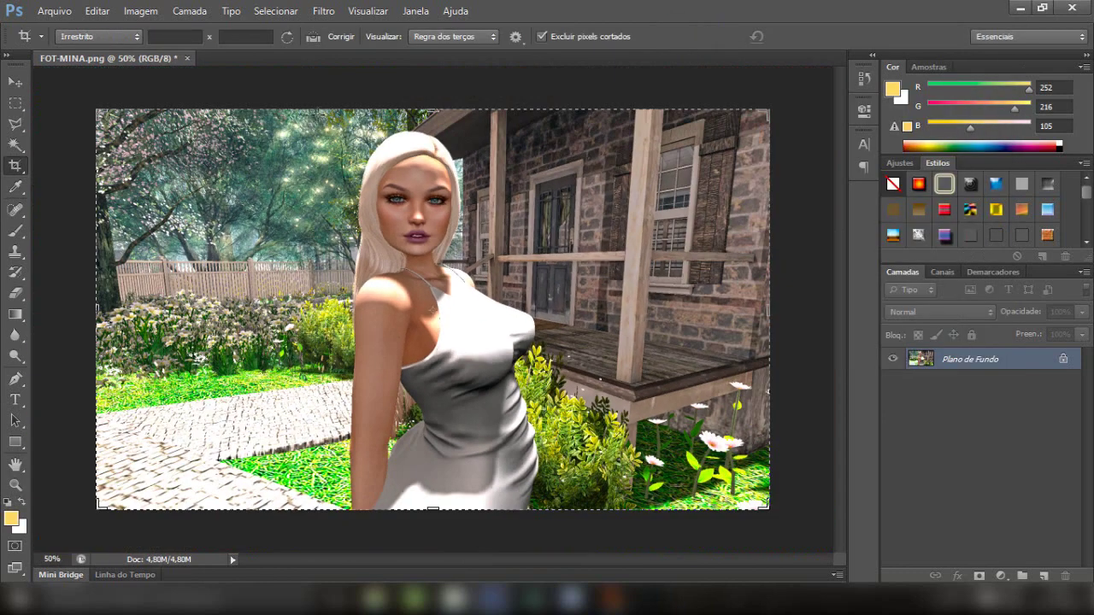
{"action": "left_click", "coordinate": [140, 11]}
{"action": "left_click", "coordinate": [368, 49]}
{"action": "key", "text": "Escape"}
{"action": "key", "text": "c"}
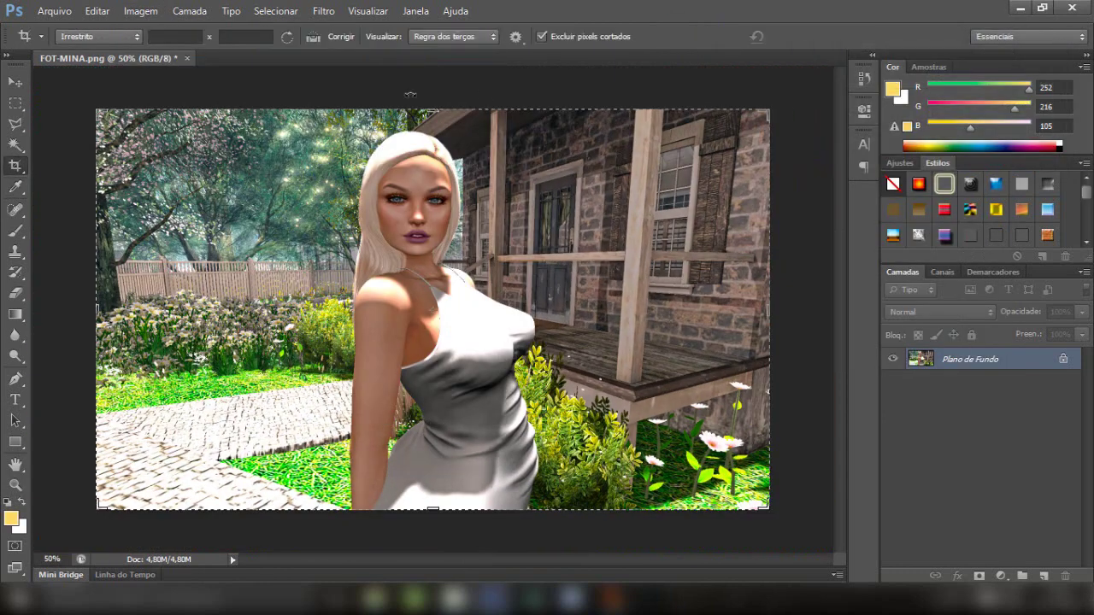
{"action": "left_click", "coordinate": [140, 10]}
{"action": "left_click", "coordinate": [402, 149]}
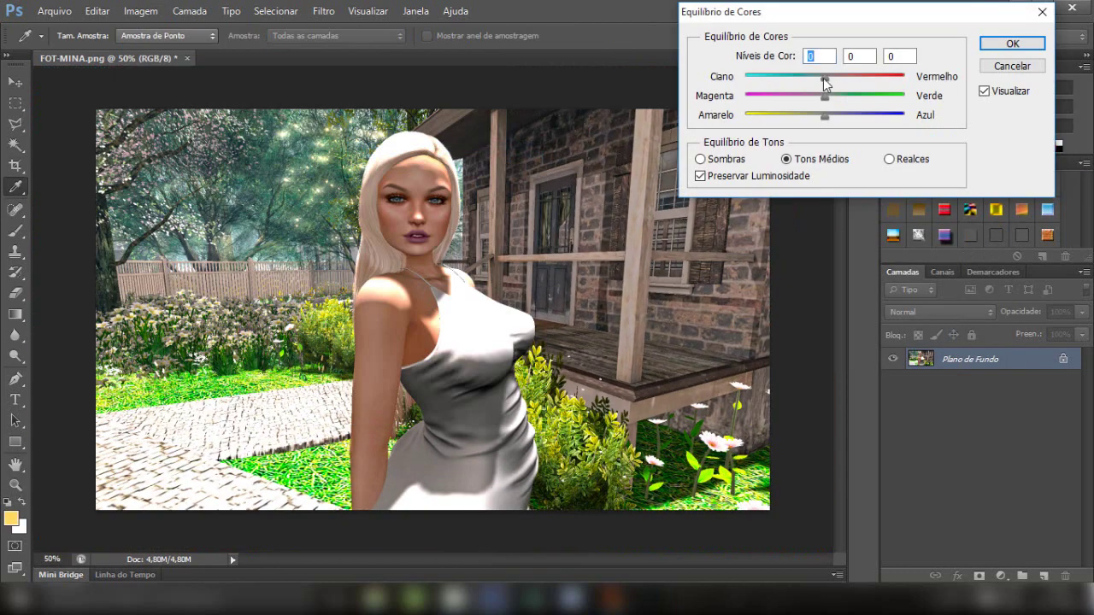
{"action": "left_click_drag", "start_coordinate": [822, 96], "coordinate": [824, 98]}
{"action": "left_click", "coordinate": [824, 98]}
{"action": "left_click", "coordinate": [986, 44]}
{"action": "key", "text": "c"}
Apply Shadows/Highlights with shadows at 10% and highlights at 3%.
{"action": "left_click", "coordinate": [140, 10]}
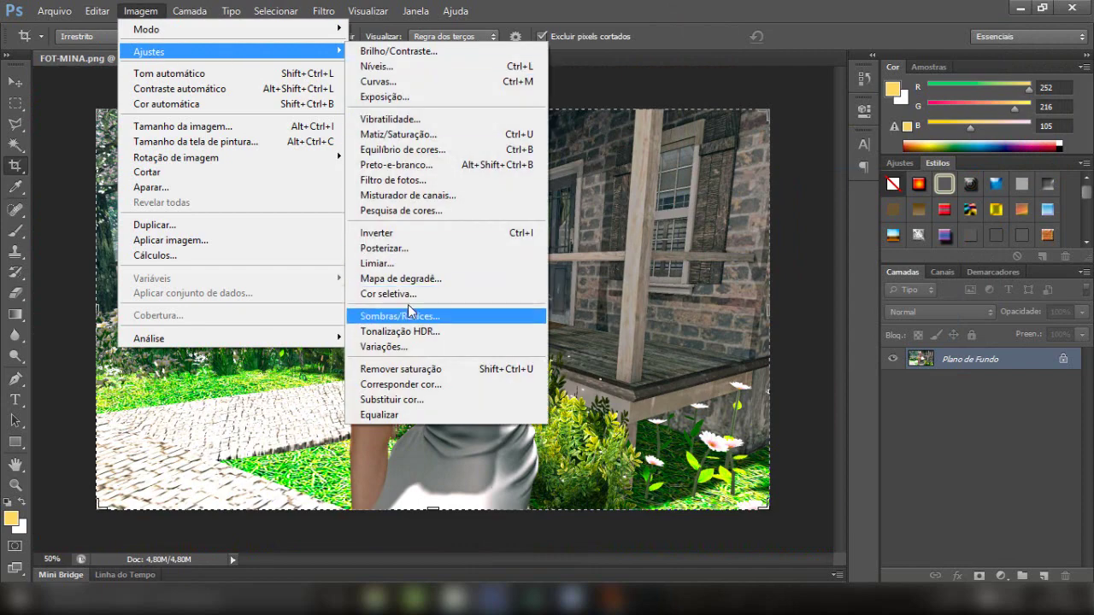
{"action": "left_click", "coordinate": [409, 315]}
{"action": "left_click_drag", "start_coordinate": [769, 157], "coordinate": [715, 157]}
{"action": "left_click_drag", "start_coordinate": [693, 216], "coordinate": [689, 231]}
{"action": "key", "text": "Return"}
{"action": "left_click", "coordinate": [140, 11]}
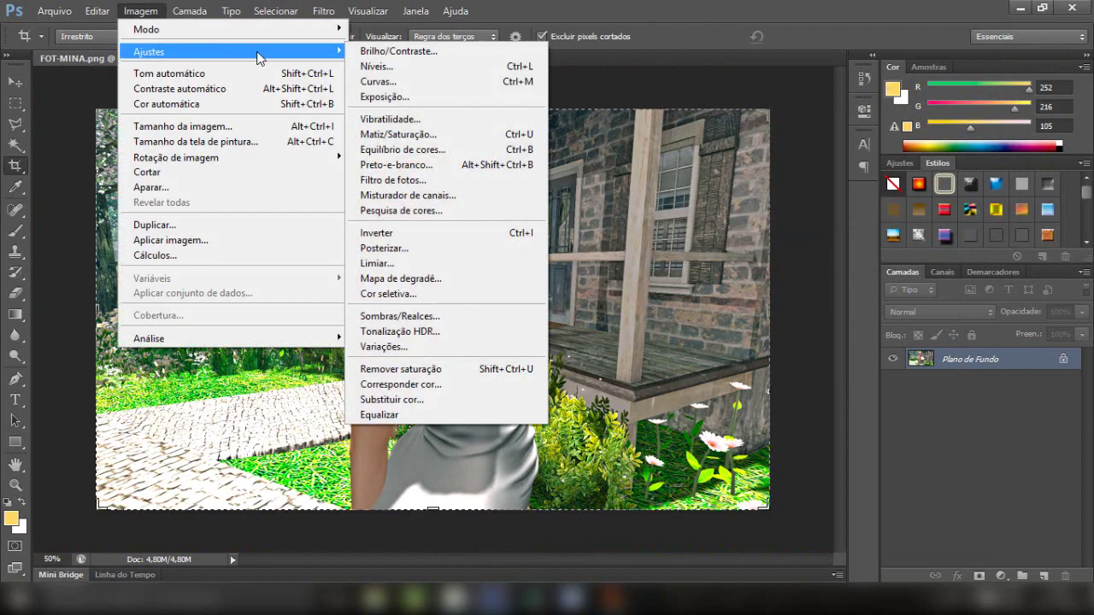
{"action": "left_click", "coordinate": [411, 50]}
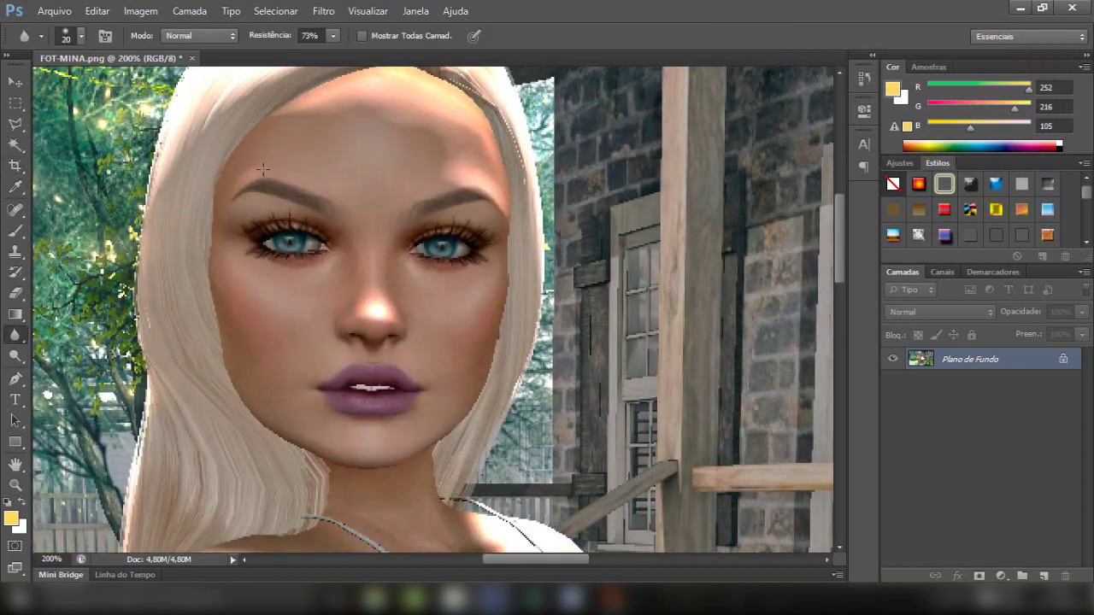
Zoom in to inspect the retouched face and dress up close.
{"action": "scroll", "coordinate": [262, 168], "scroll_direction": "up", "scroll_amount": 2}
{"action": "scroll", "coordinate": [342, 192], "scroll_direction": "down", "scroll_amount": 3}
{"action": "scroll", "coordinate": [419, 215], "scroll_direction": "down", "scroll_amount": 2}
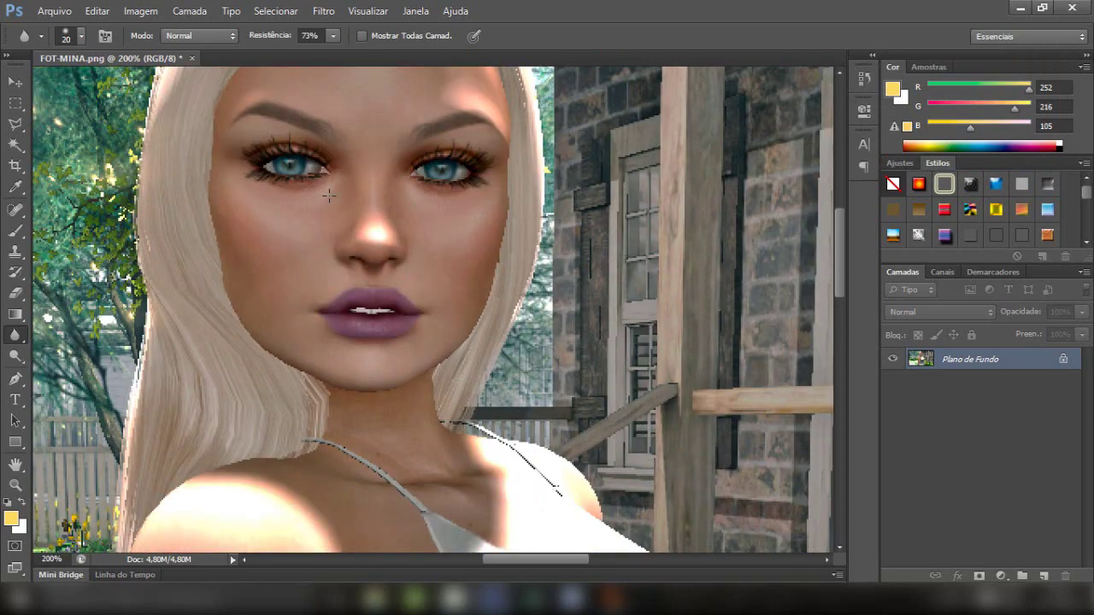
{"action": "scroll", "coordinate": [342, 214], "scroll_direction": "down", "scroll_amount": 2}
{"action": "scroll", "coordinate": [368, 243], "scroll_direction": "down", "scroll_amount": 3}
{"action": "scroll", "coordinate": [389, 269], "scroll_direction": "down", "scroll_amount": 3}
{"action": "scroll", "coordinate": [413, 296], "scroll_direction": "down", "scroll_amount": 3}
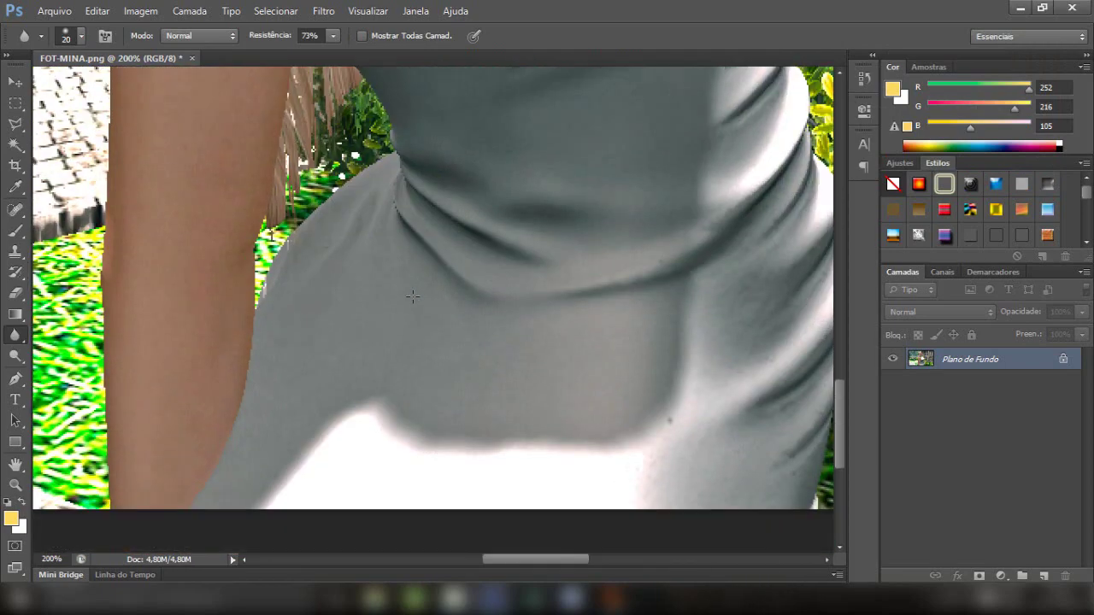
{"action": "scroll", "coordinate": [413, 297], "scroll_direction": "down", "scroll_amount": 2}
{"action": "scroll", "coordinate": [413, 296], "scroll_direction": "down", "scroll_amount": 1}
Save the picture as a new PNG, FOT-MINA-1.png.
{"action": "left_click", "coordinate": [54, 10]}
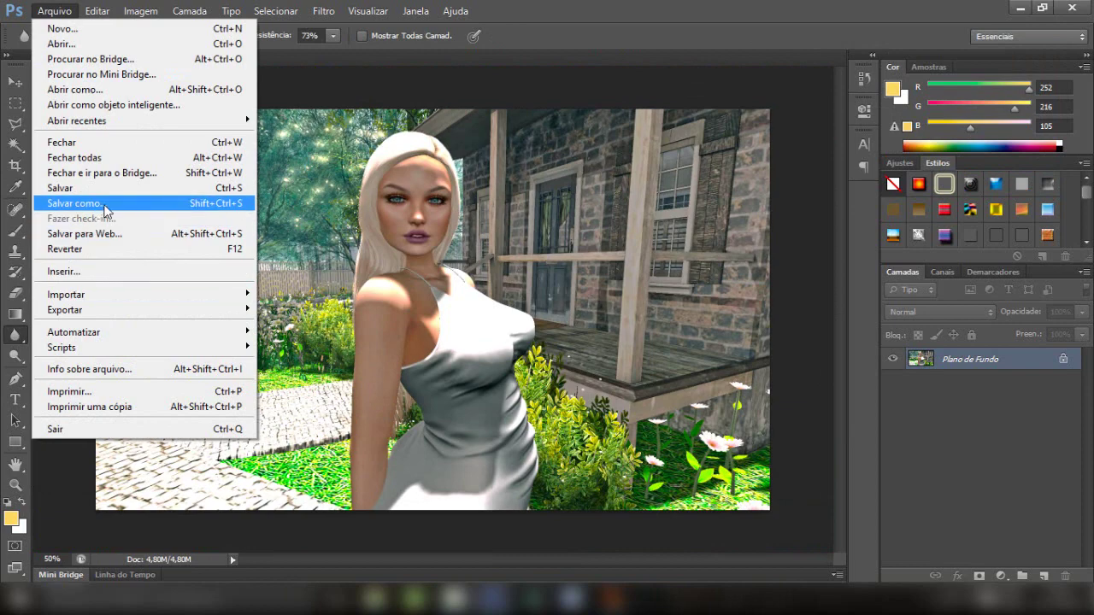
{"action": "left_click", "coordinate": [75, 204]}
{"action": "left_click", "coordinate": [696, 333]}
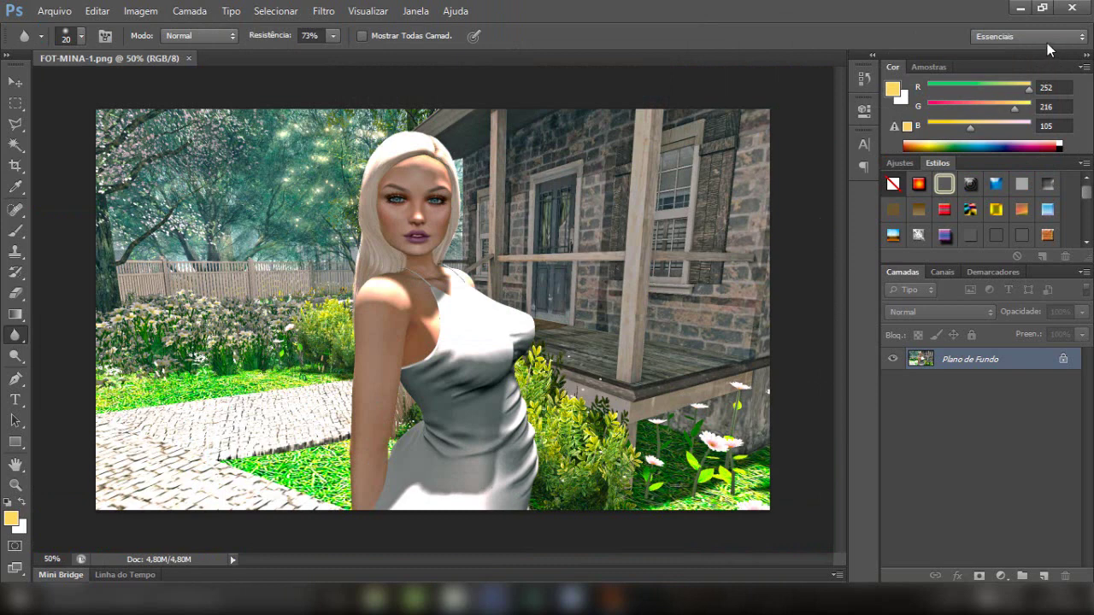
View the saved PNGs in Windows Photos: FOT-MINA, FOT-MINA-1, FOTO VIDEO CS6 and CS6-2.
{"action": "left_click", "coordinate": [1067, 9]}
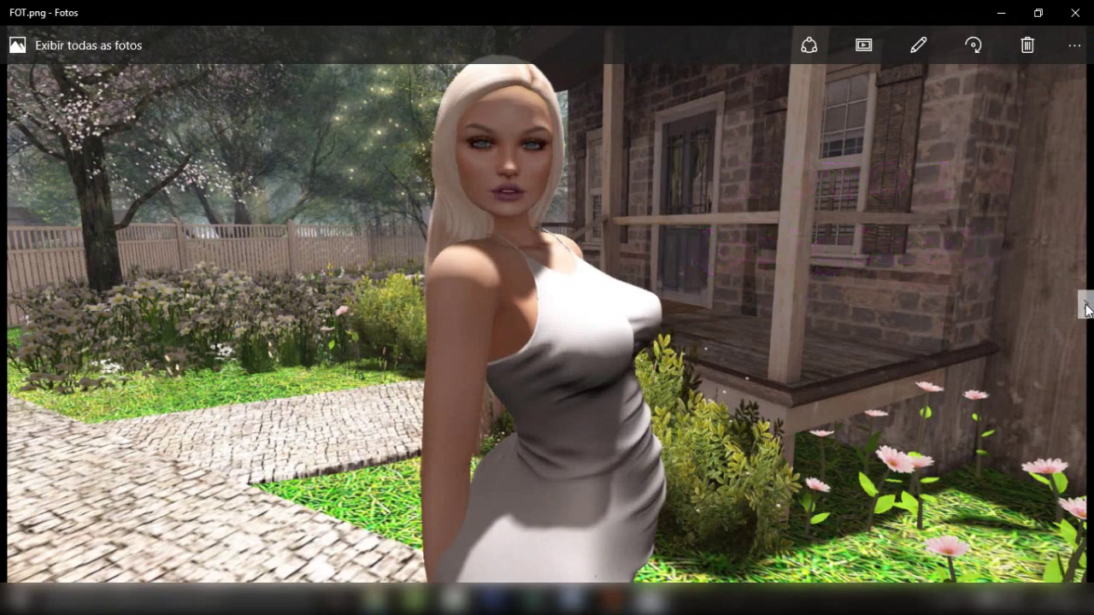
{"action": "left_click", "coordinate": [1086, 304]}
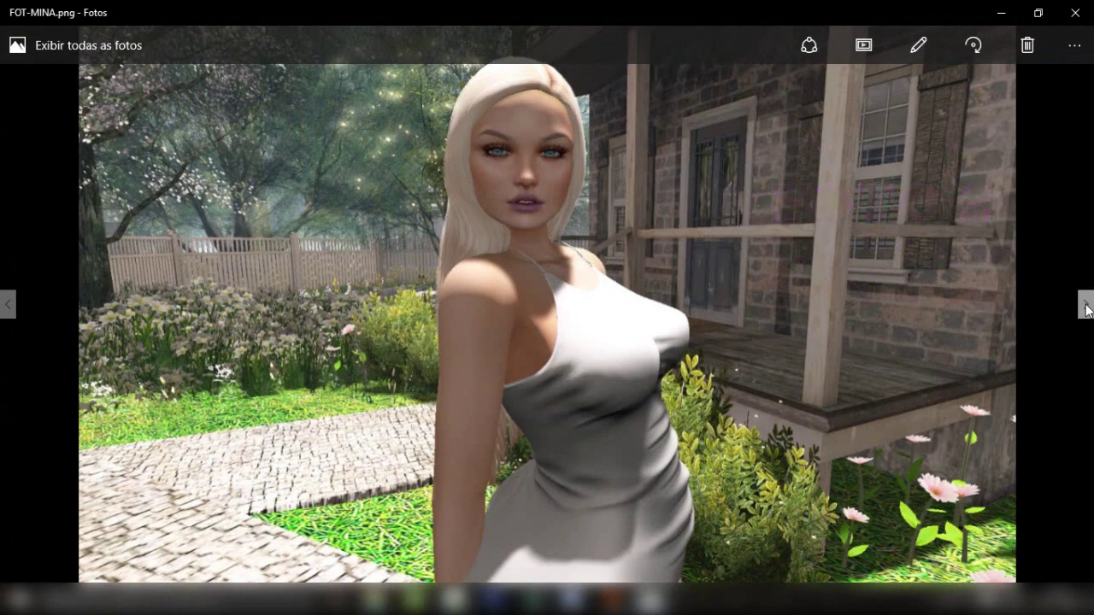
{"action": "left_click", "coordinate": [1086, 308]}
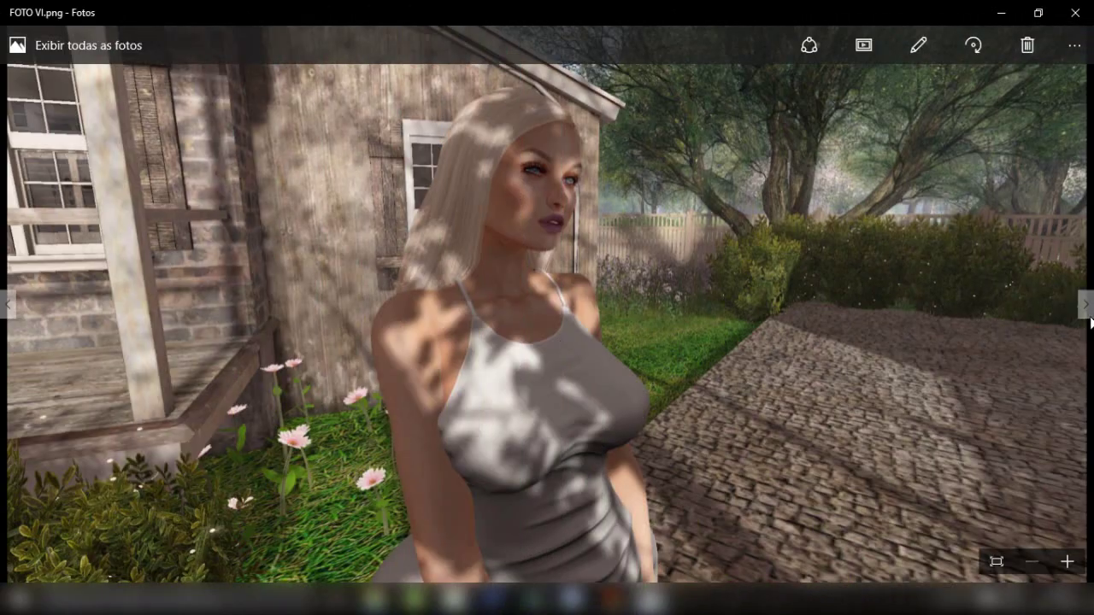
{"action": "left_click", "coordinate": [1086, 306]}
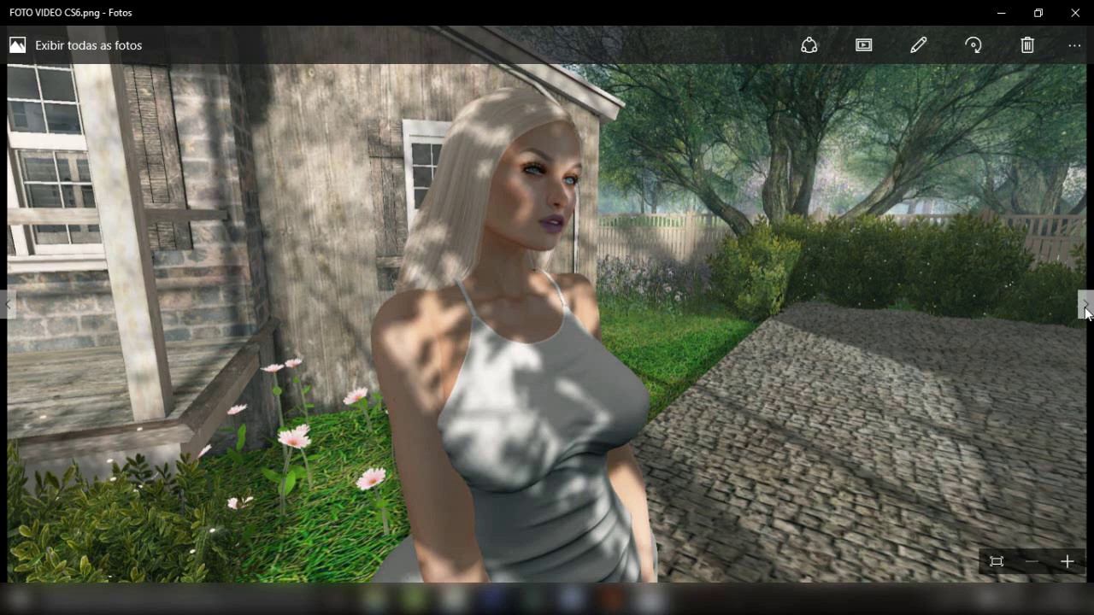
{"action": "left_click", "coordinate": [1085, 306]}
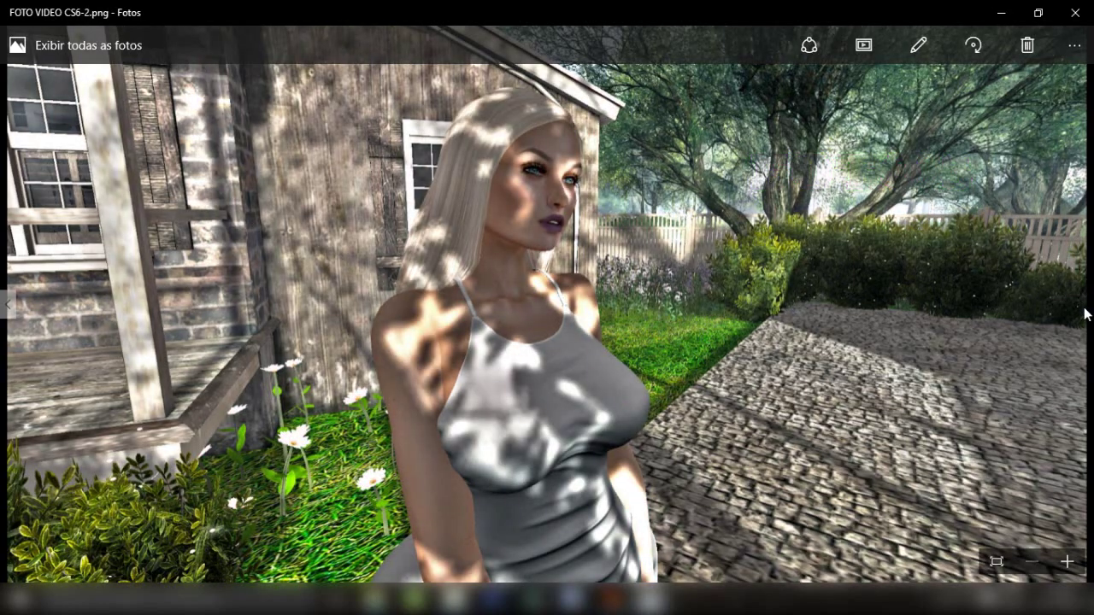
Go back to FOT-MINA-1.png and zoom in on the face and porch.
{"action": "left_click", "coordinate": [8, 305]}
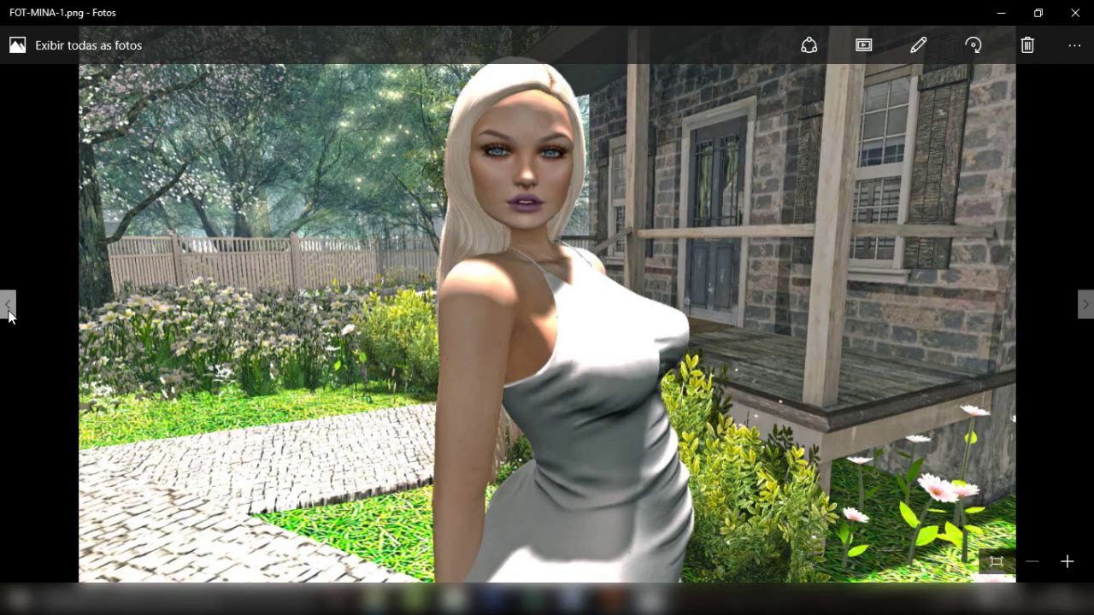
{"action": "scroll", "coordinate": [879, 364], "scroll_direction": "up", "scroll_amount": 2}
{"action": "scroll", "coordinate": [879, 363], "scroll_direction": "up", "scroll_amount": 1}
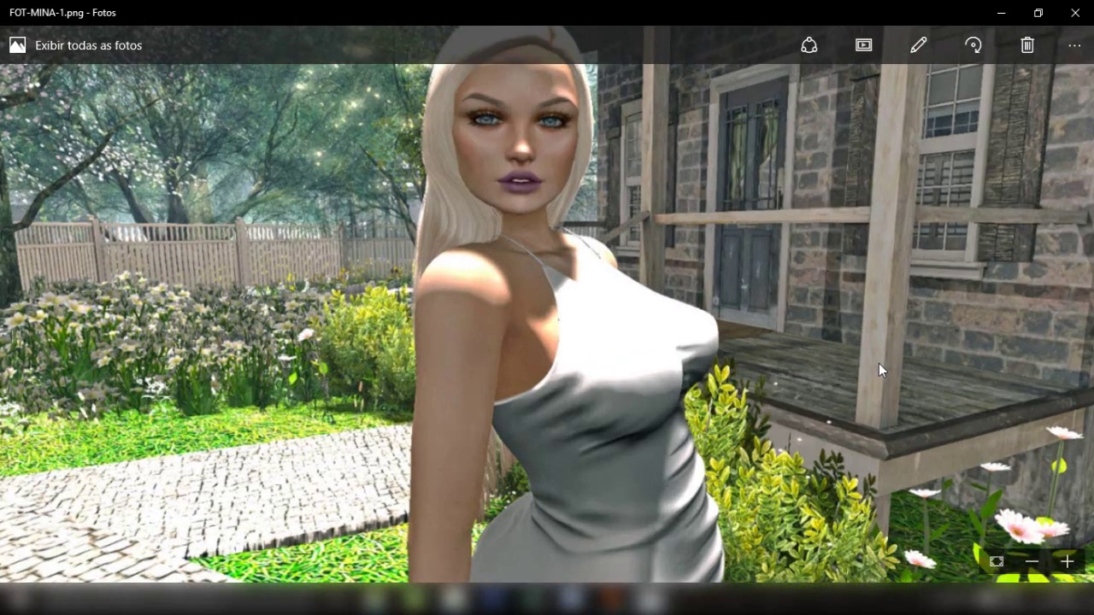
{"action": "scroll", "coordinate": [879, 364], "scroll_direction": "up", "scroll_amount": 1}
{"action": "scroll", "coordinate": [879, 363], "scroll_direction": "up", "scroll_amount": 1}
{"action": "scroll", "coordinate": [879, 364], "scroll_direction": "up", "scroll_amount": 3}
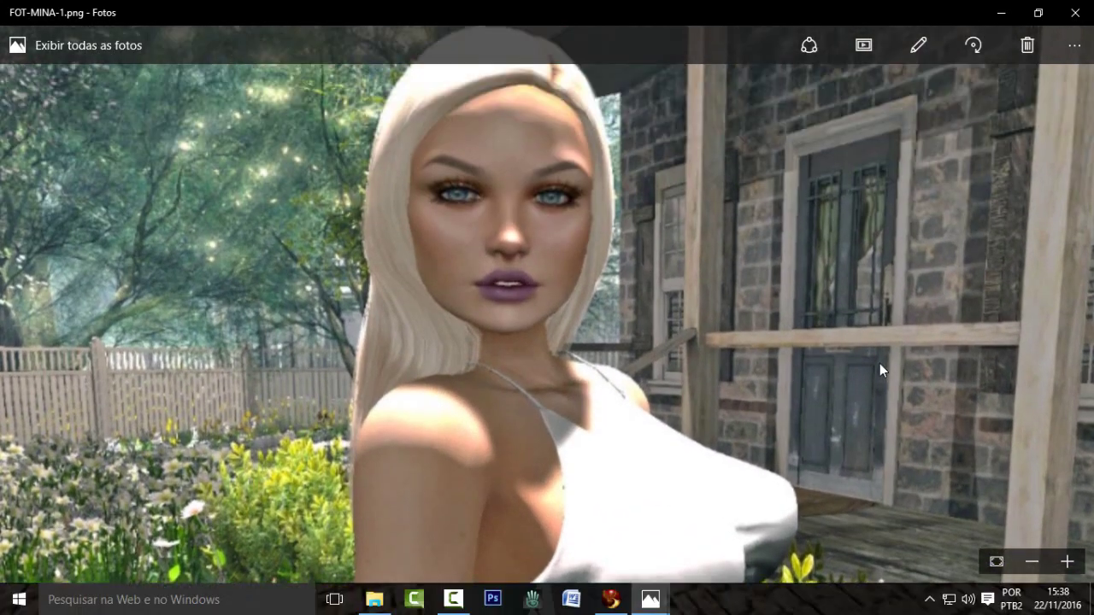